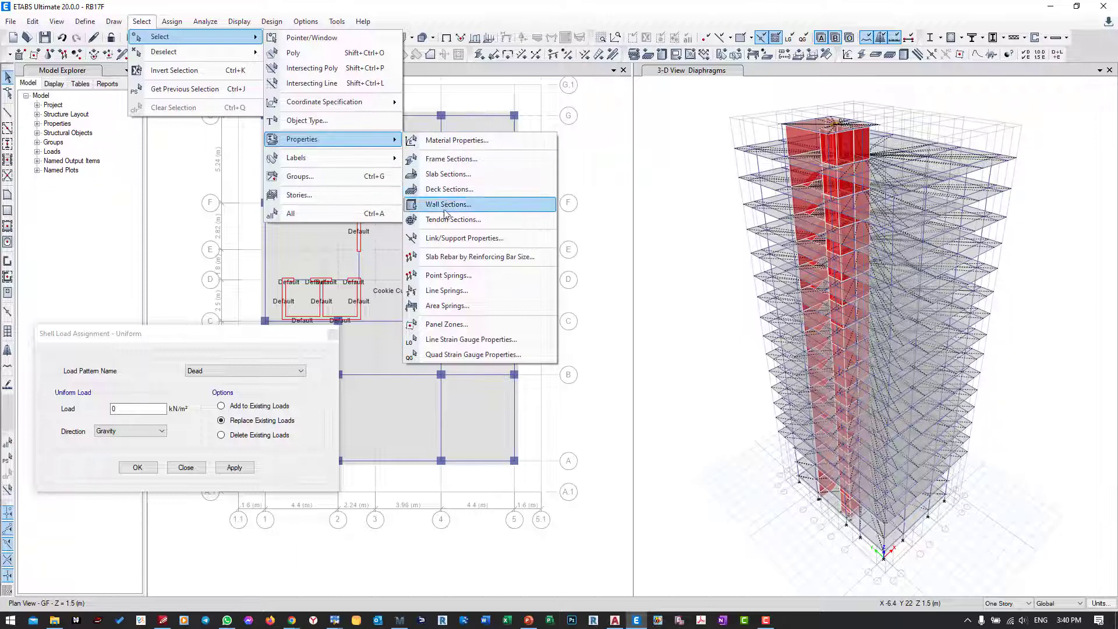
# Step: Select all slabs with the S12 property and show only these selected objects in the 3D view
pyautogui.click(451, 179)
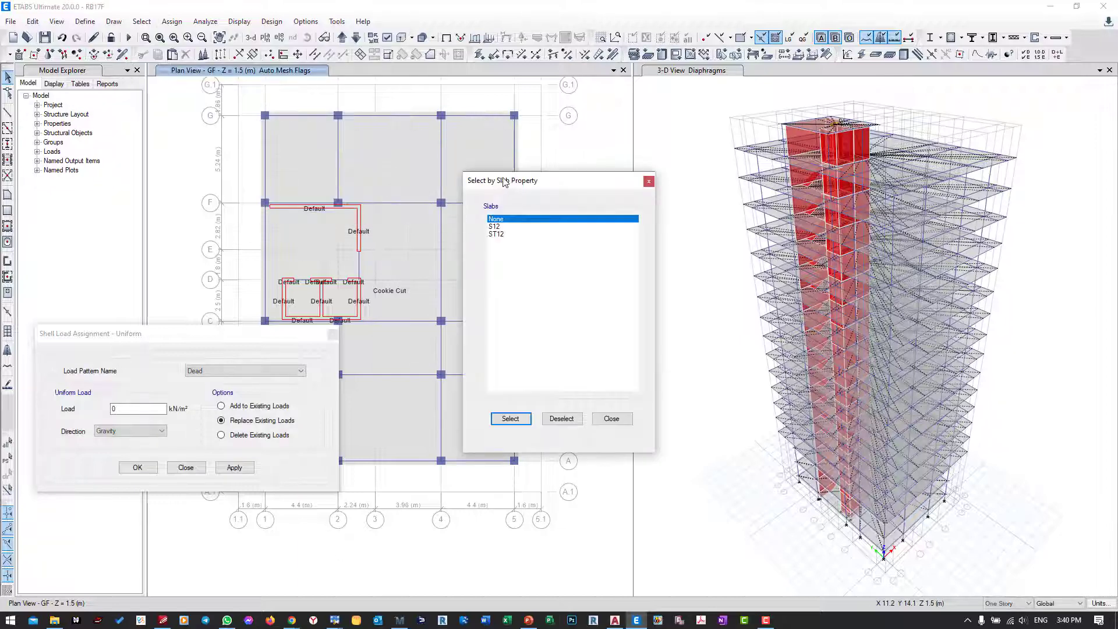
pyautogui.moveTo(524, 182); pyautogui.dragTo(600, 135)
pyautogui.click(597, 182)
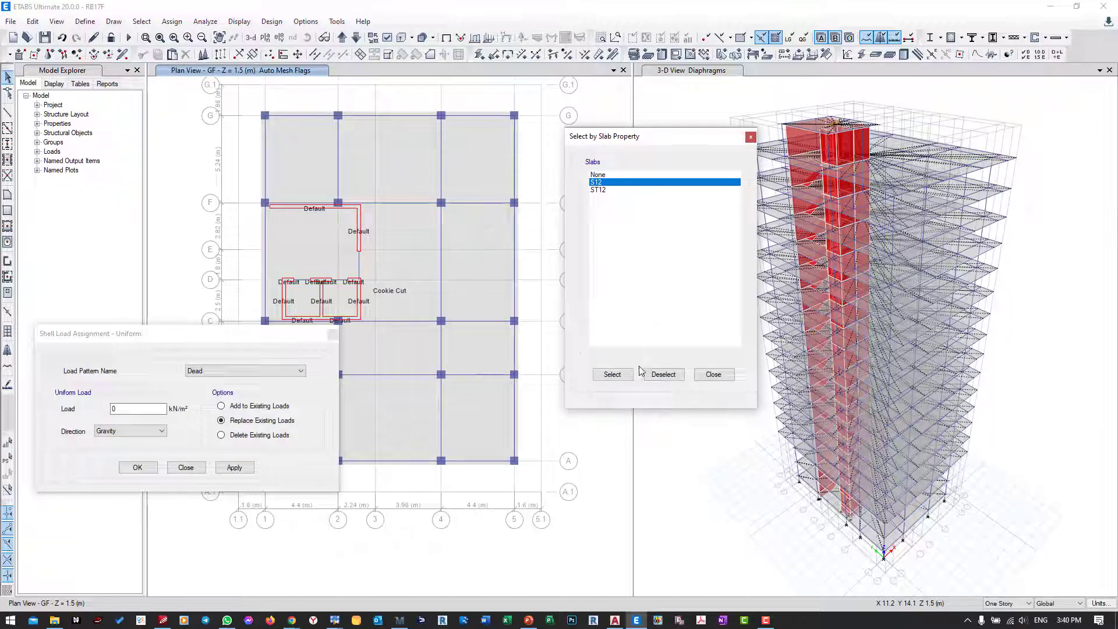
pyautogui.click(611, 374)
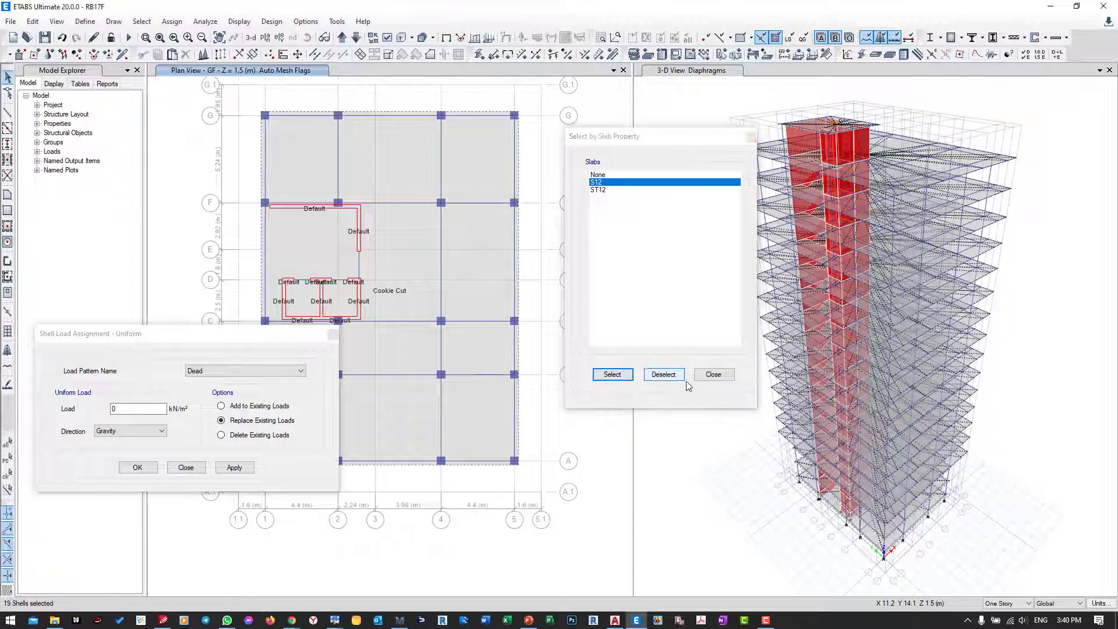
pyautogui.click(713, 376)
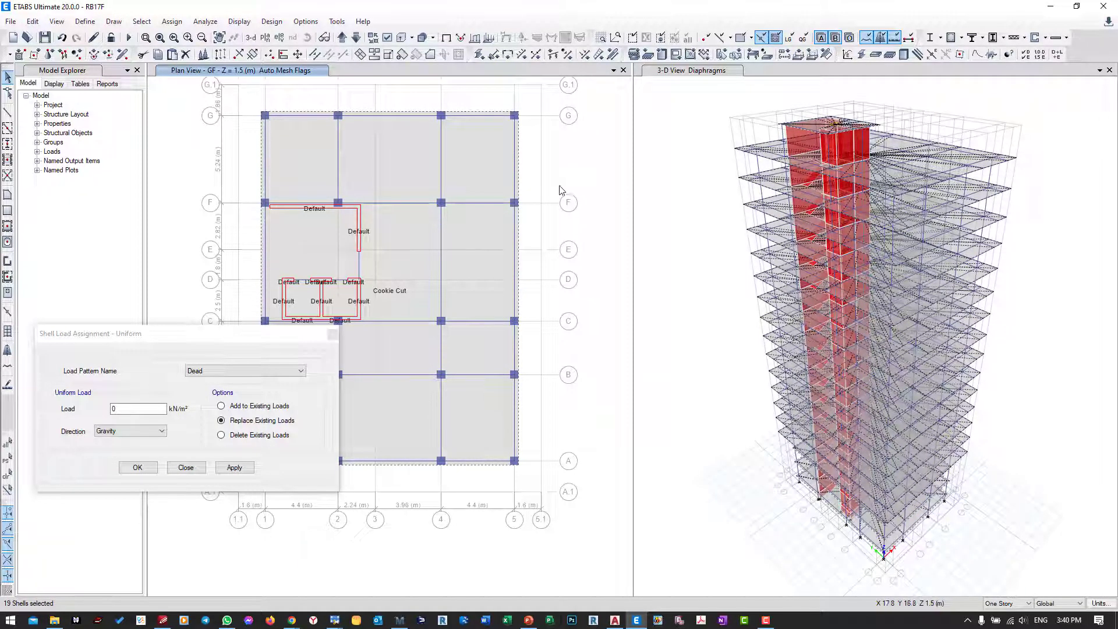
pyautogui.rightClick(697, 200)
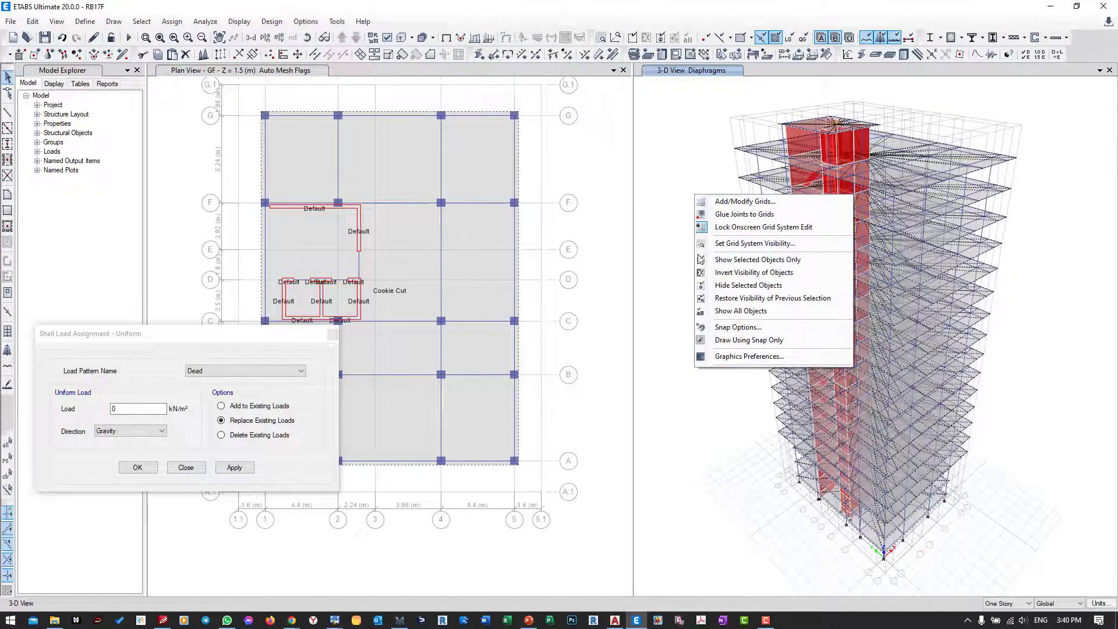
pyautogui.click(726, 264)
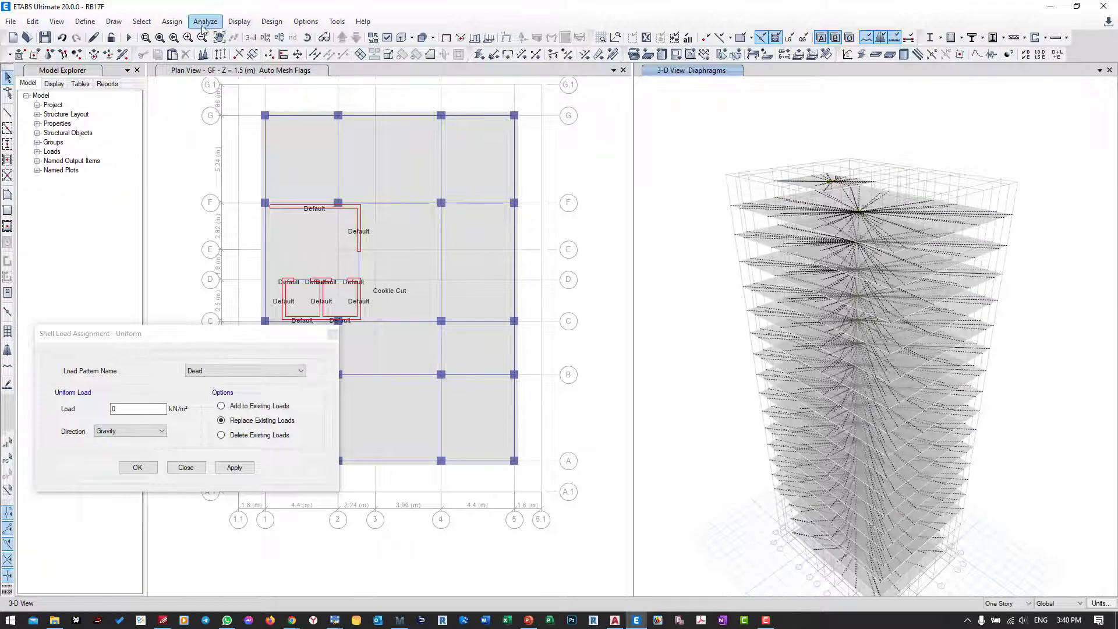
# Step: Clear the diaphragm assignment display from the 3D view and close the uniform shell load assignment form
pyautogui.click(172, 21)
pyautogui.click(216, 251)
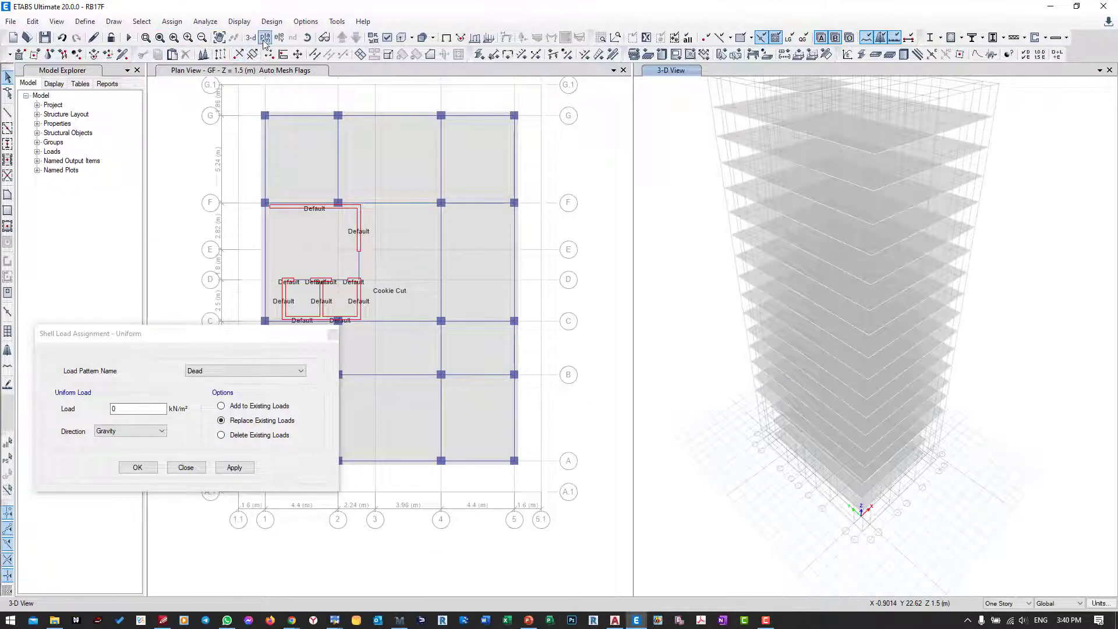
pyautogui.moveTo(750, 236); pyautogui.dragTo(800, 249, button='middle')
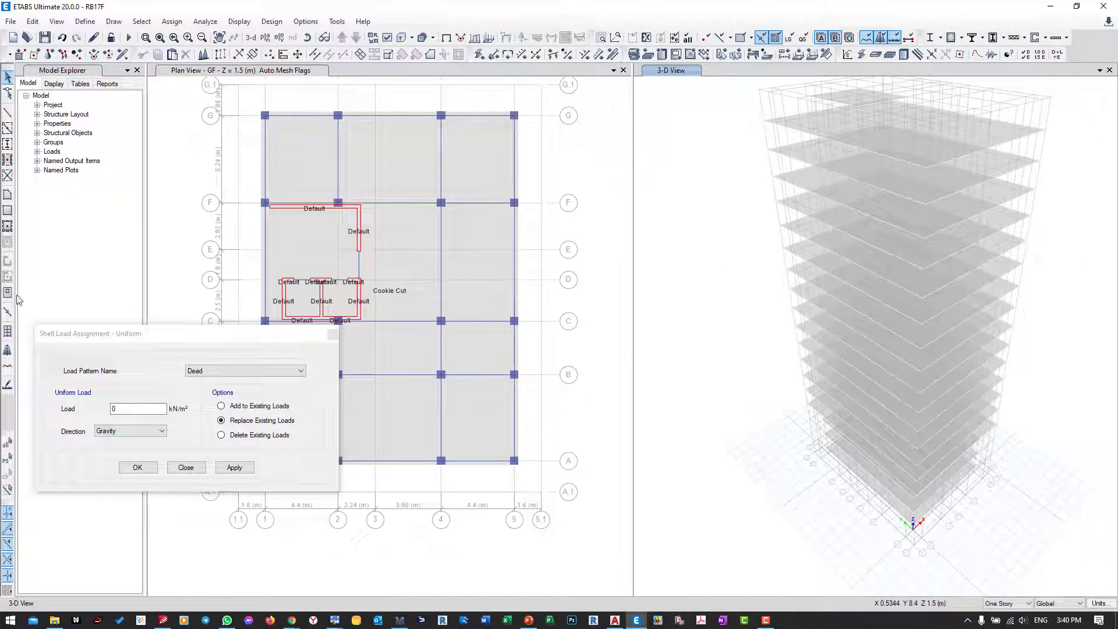
pyautogui.click(192, 467)
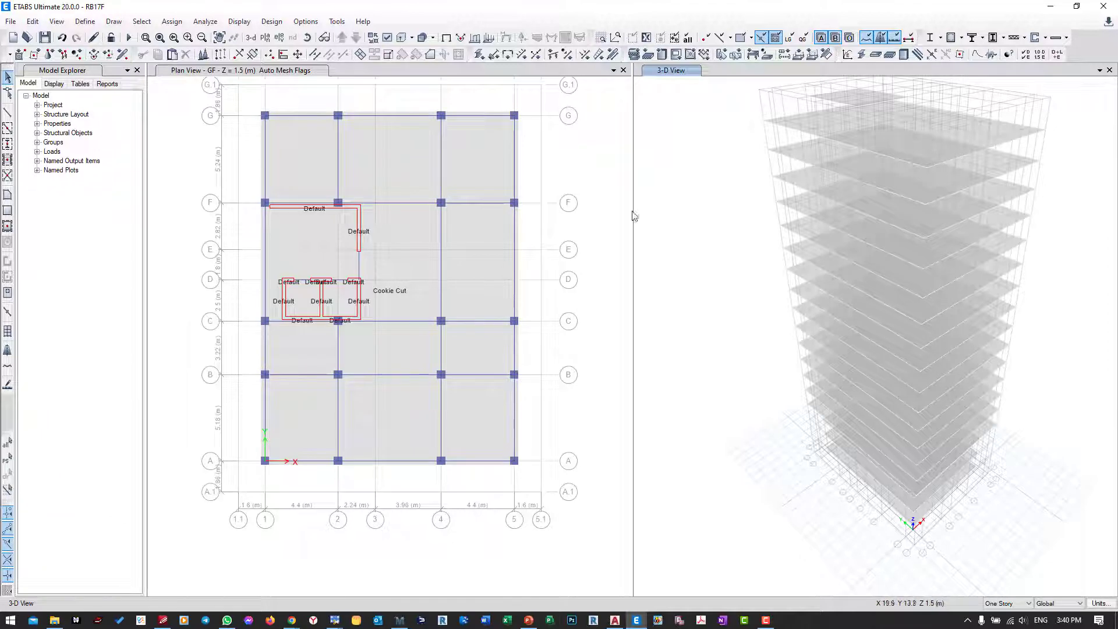
# Step: Show all objects of the building in the 3D view and return it to the default 3D orientation
pyautogui.rightClick(676, 185)
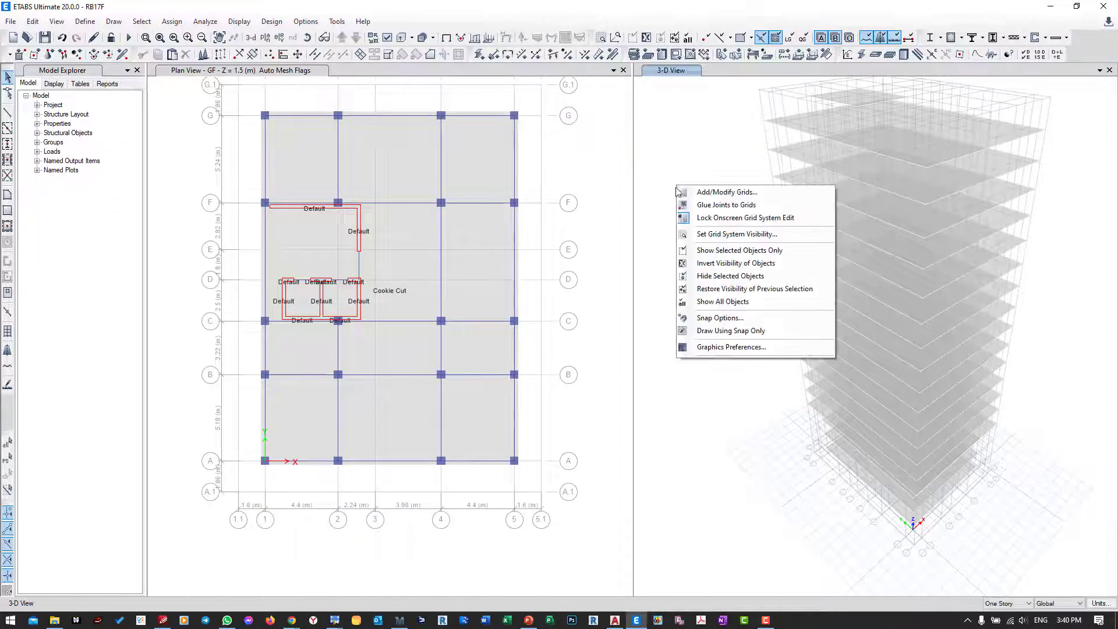
pyautogui.click(699, 302)
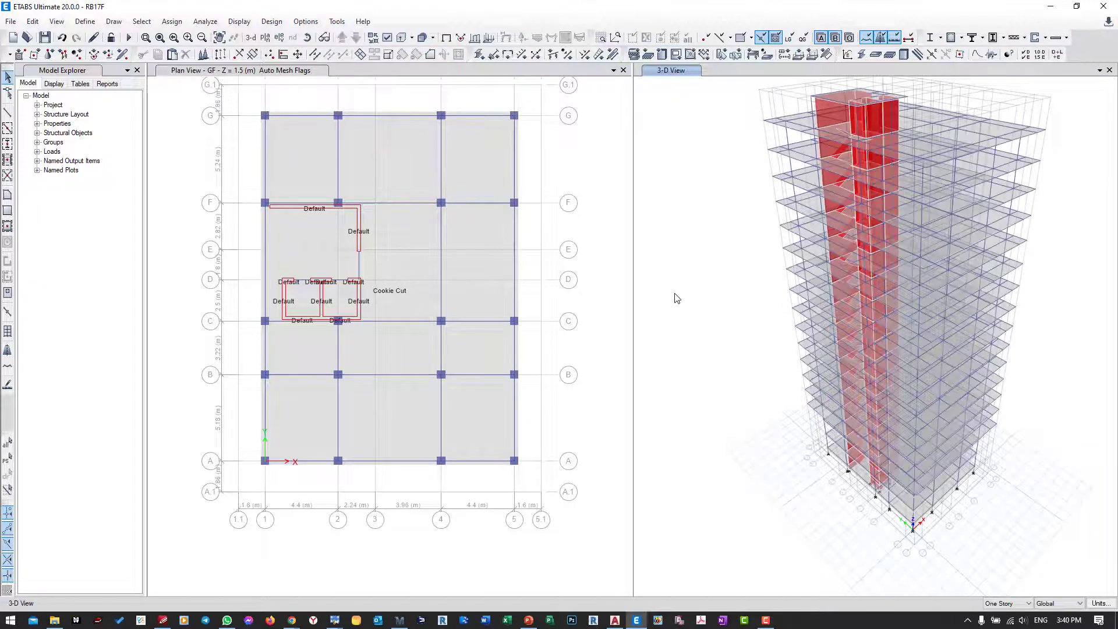
pyautogui.moveTo(679, 288); pyautogui.dragTo(669, 333, button='middle')
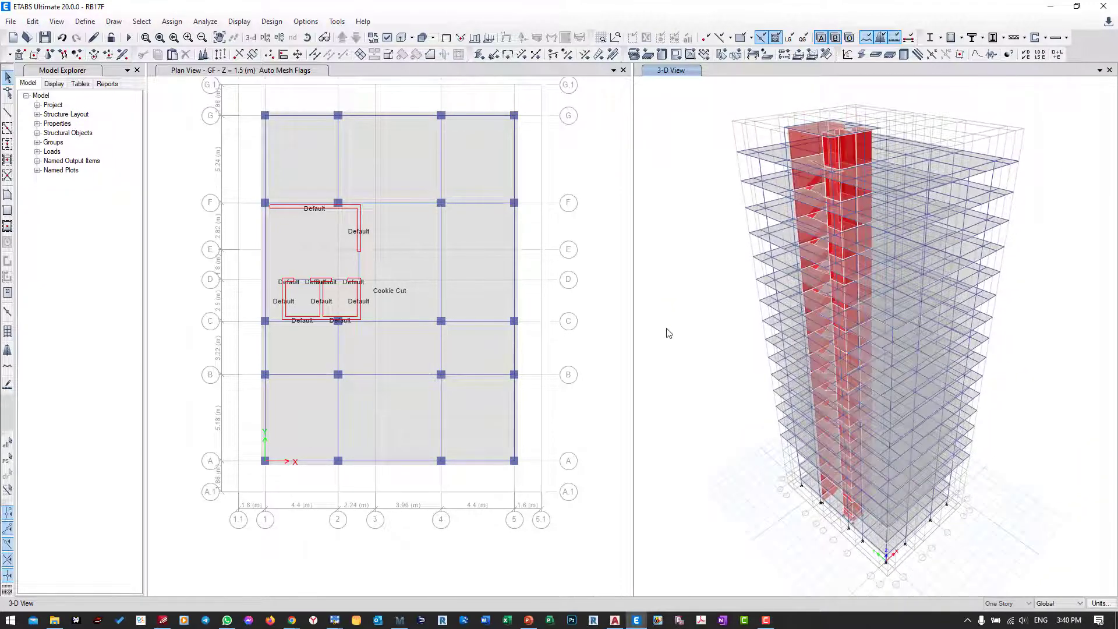
pyautogui.click(251, 39)
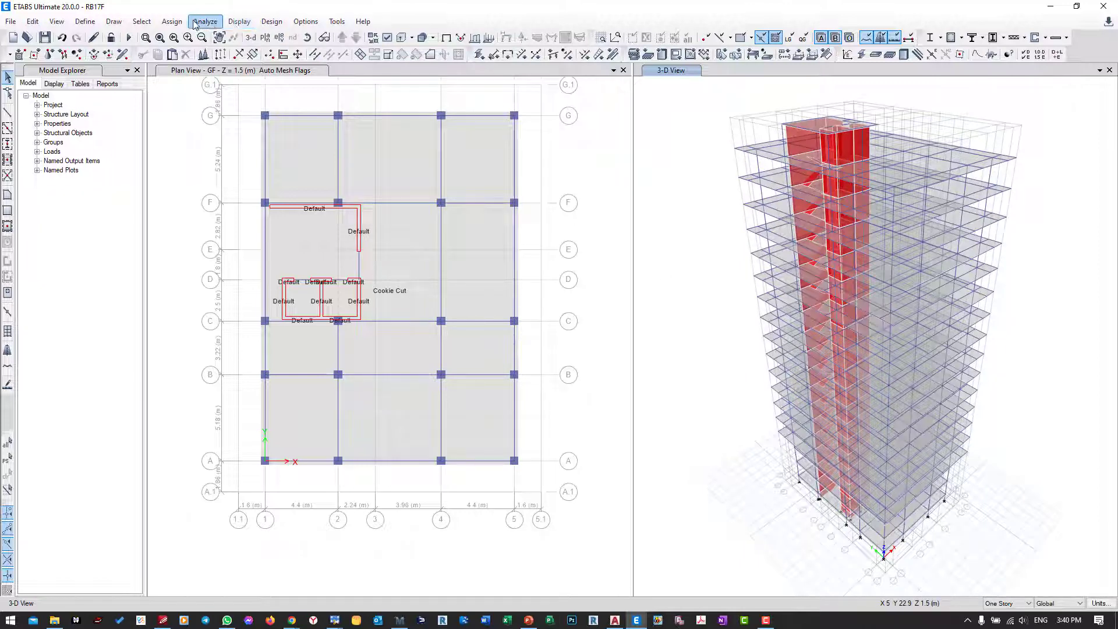
# Step: Clear the display of assignments and show the building's frames as extruded sections in the 3D view
pyautogui.click(171, 21)
pyautogui.click(211, 251)
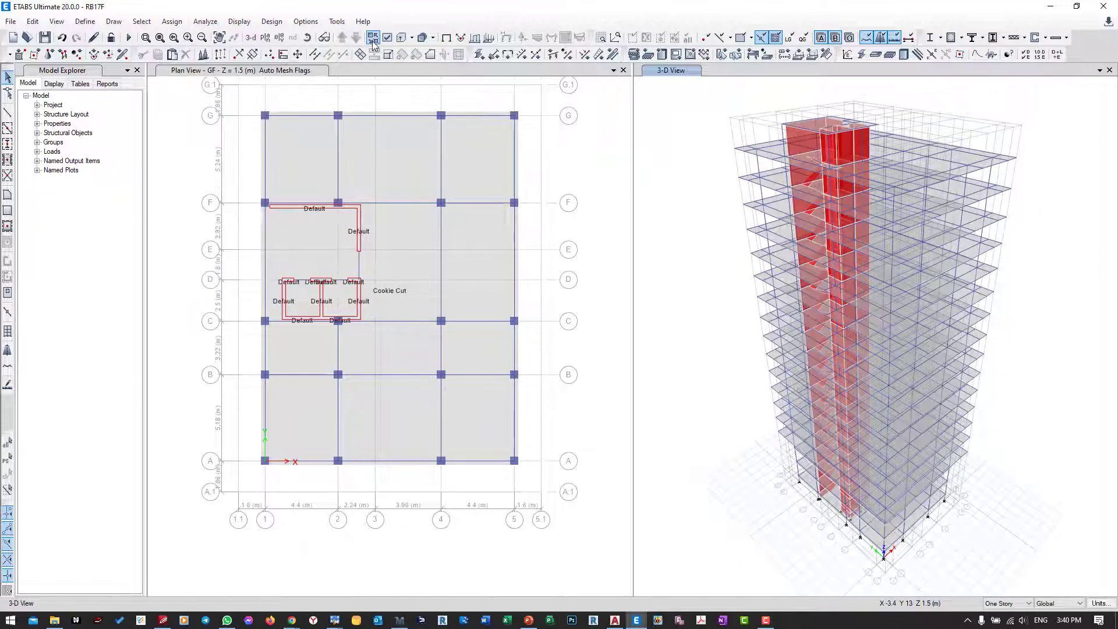
pyautogui.click(402, 39)
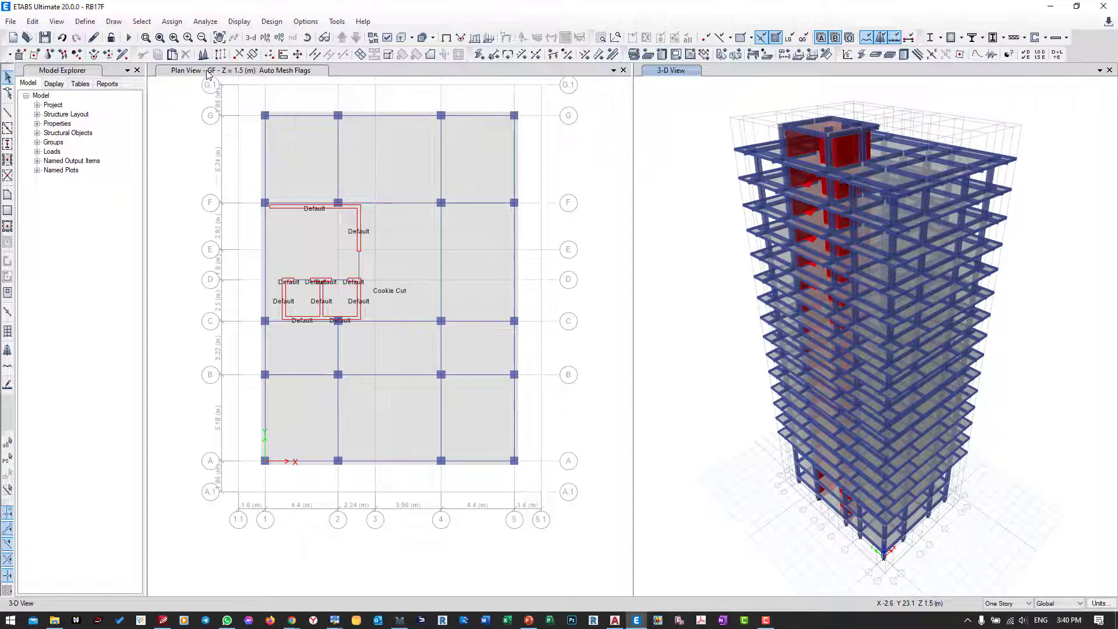
# Step: Switch to AutoCAD and examine the lower bays and room use on the 1st-2nd floor plan
pyautogui.click(616, 619)
pyautogui.scroll(-8, 422, 293)
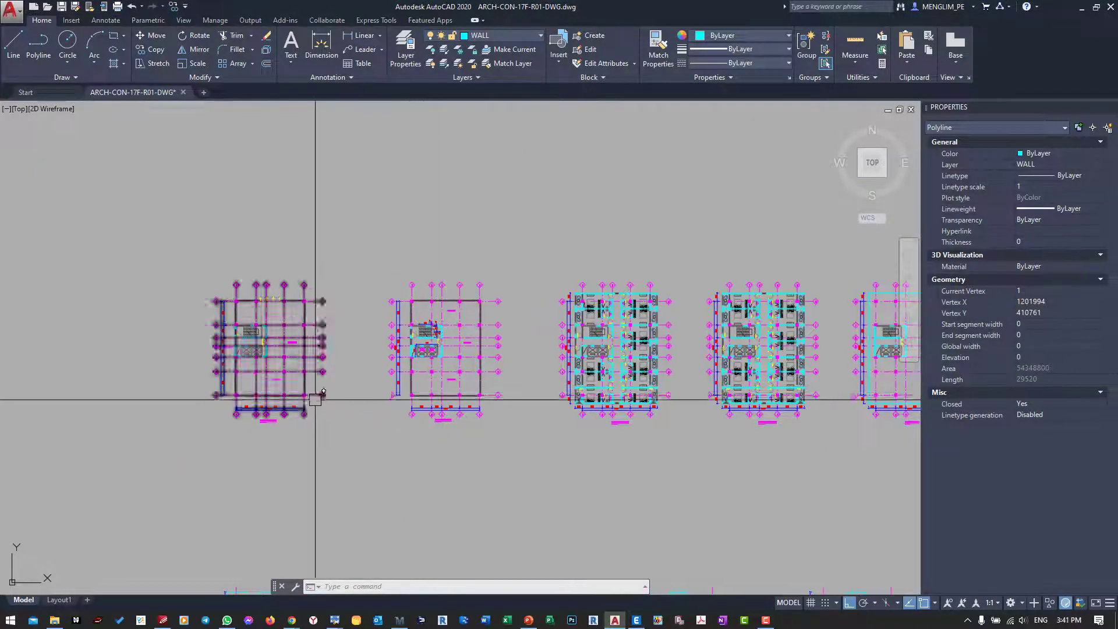
pyautogui.scroll(5, 198, 416)
pyautogui.scroll(1, 198, 417)
pyautogui.scroll(4, 644, 369)
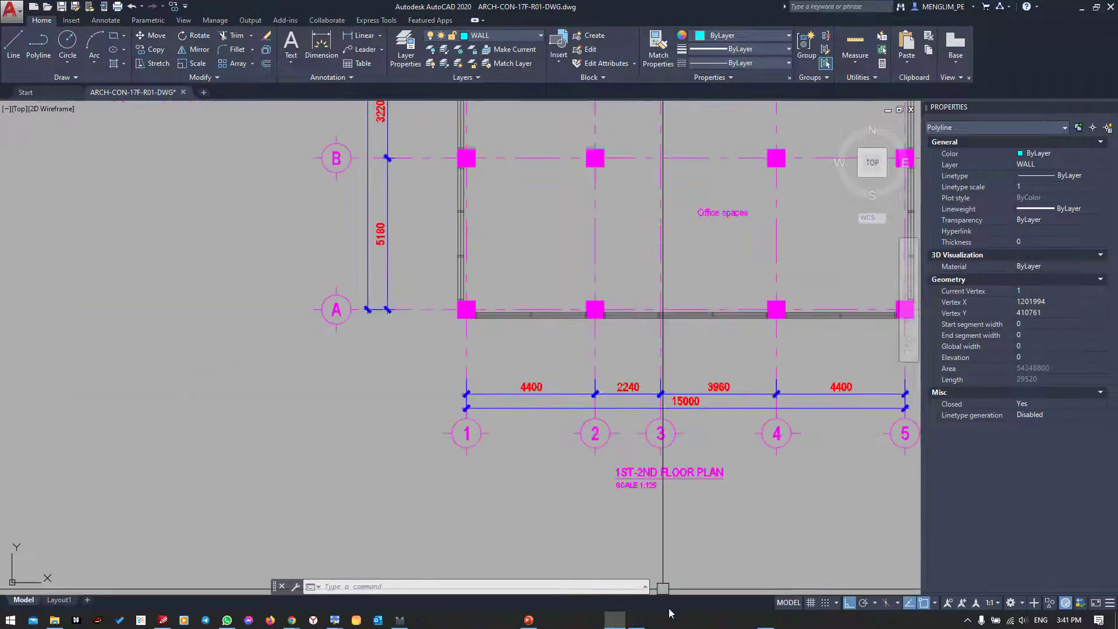
# Step: Switch back to ETABS and select the main floor slab on stories GF, 1F and 2F
pyautogui.click(635, 620)
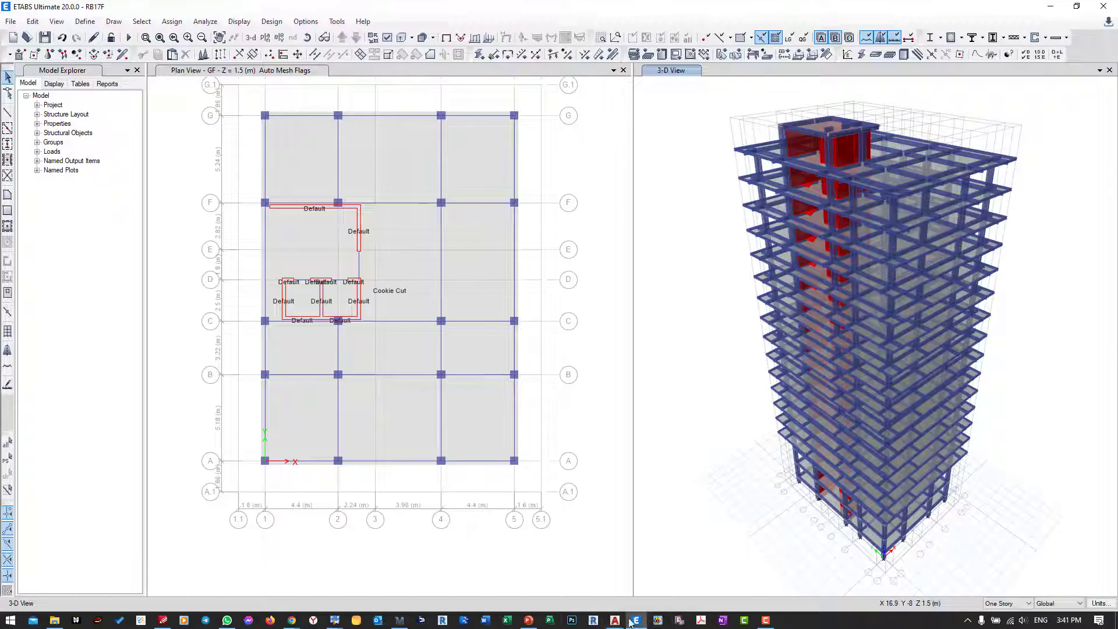
pyautogui.click(398, 412)
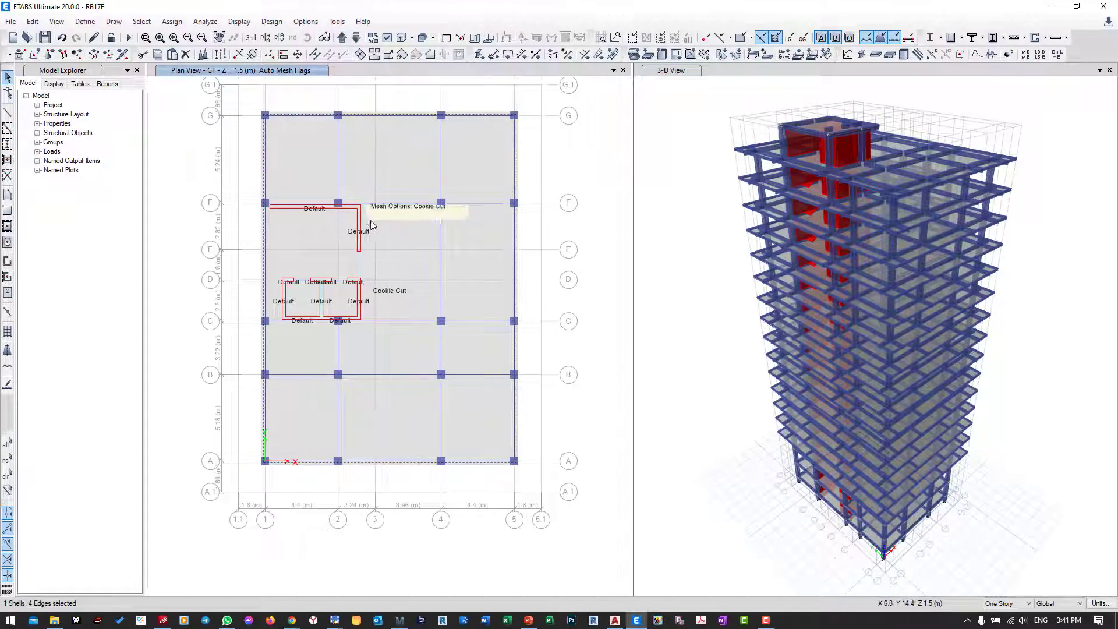
pyautogui.click(342, 38)
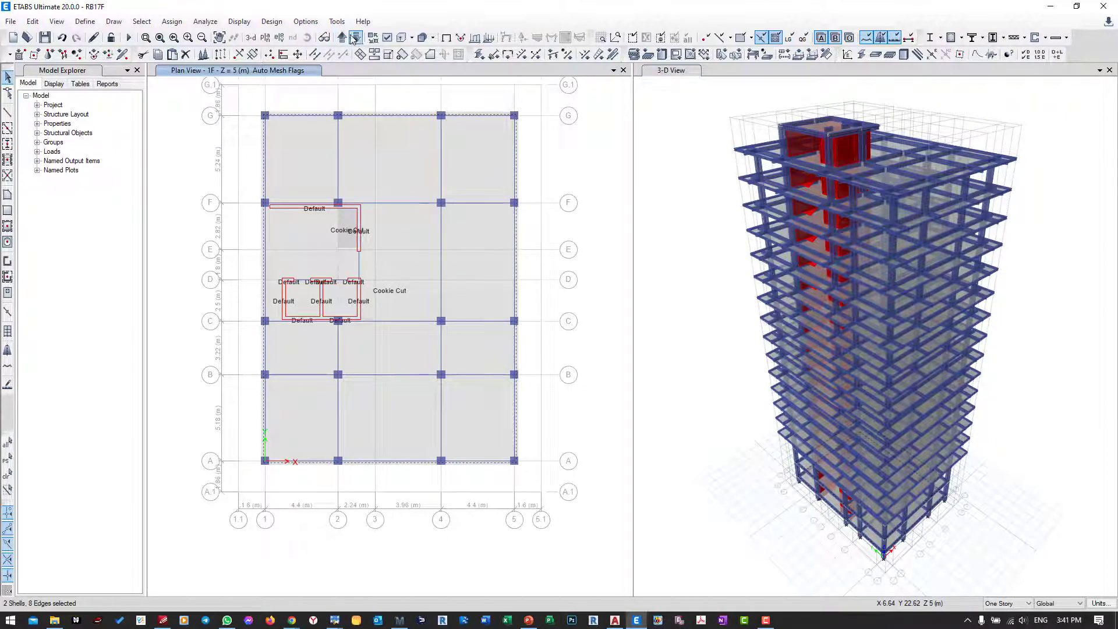
pyautogui.click(342, 38)
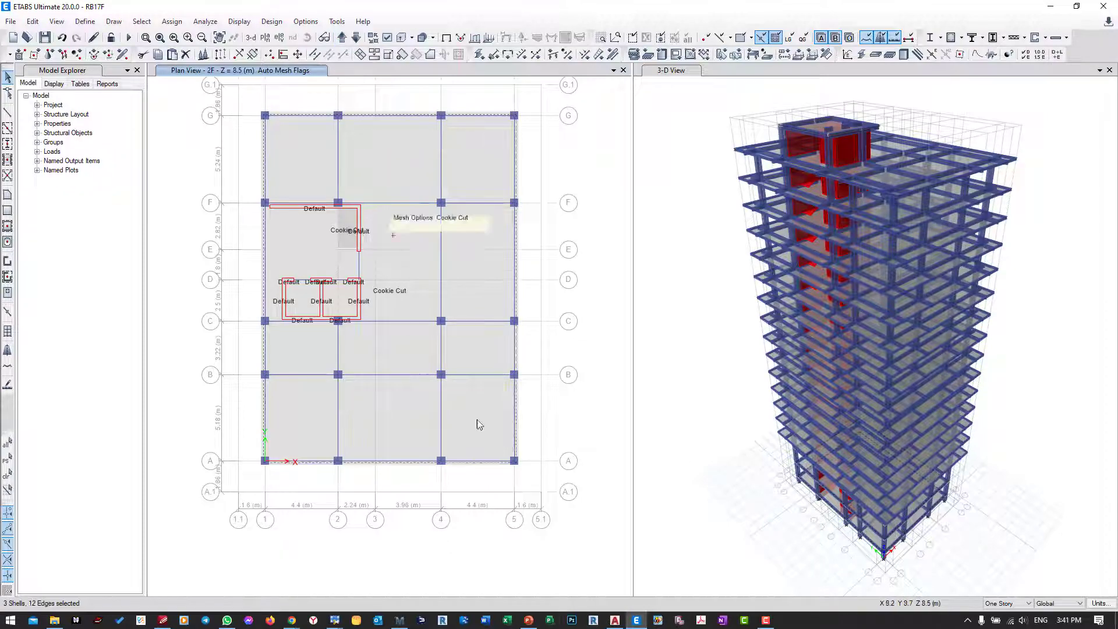
# Step: Switch to AutoCAD and compare the space uses on the ground floor plan and the 1st-2nd floor plan
pyautogui.click(614, 619)
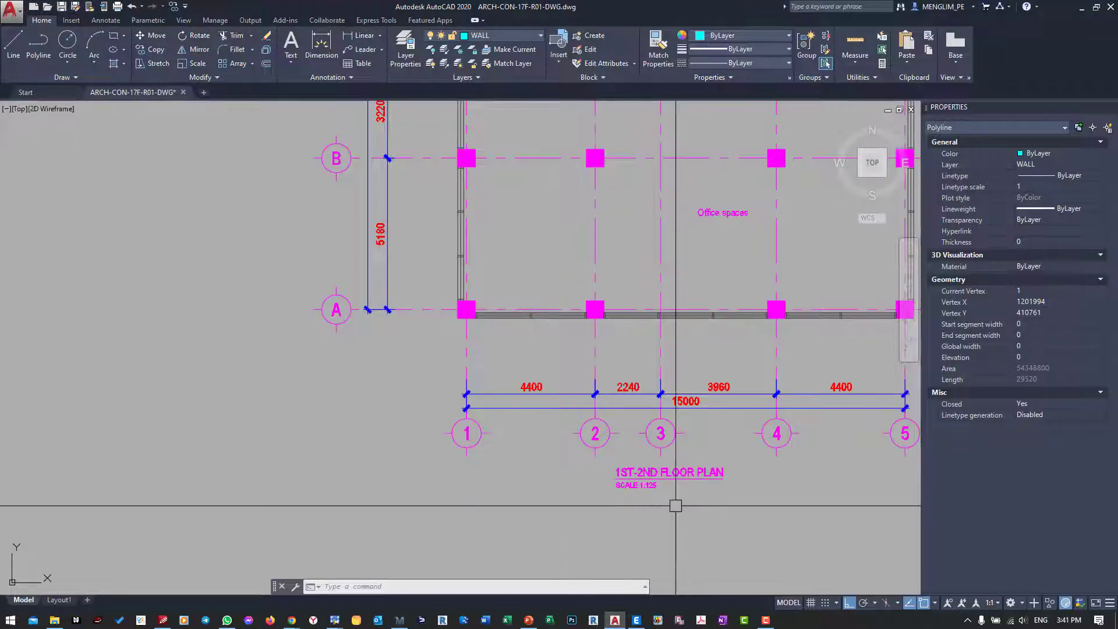
pyautogui.scroll(-7, 319, 436)
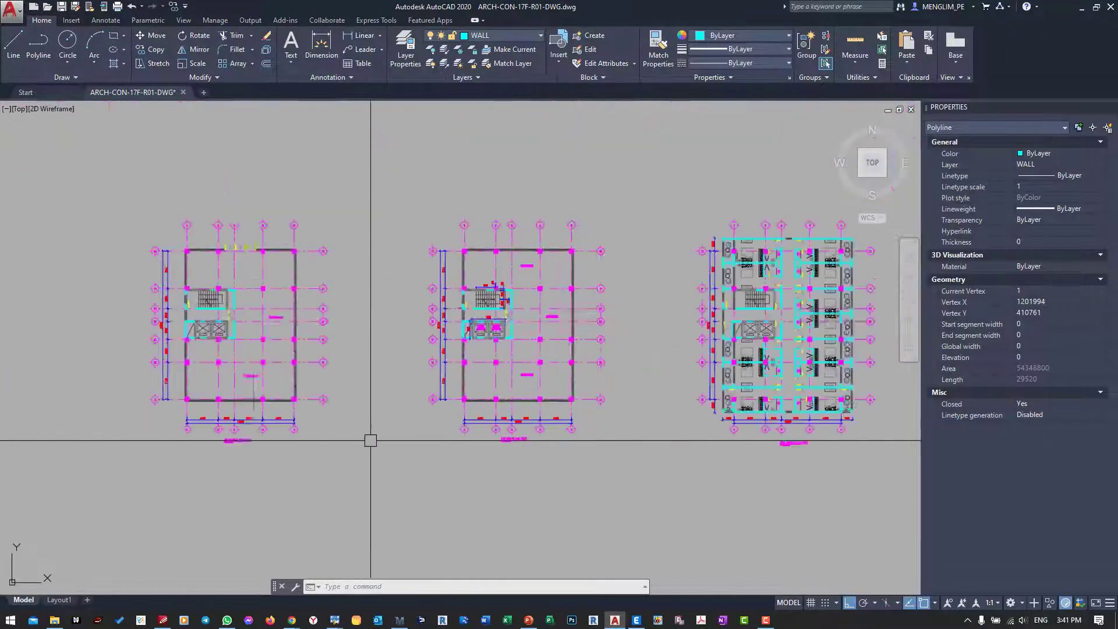
pyautogui.scroll(6, 216, 440)
pyautogui.moveTo(758, 478); pyautogui.dragTo(341, 461, button='middle')
pyautogui.scroll(-2, 344, 462)
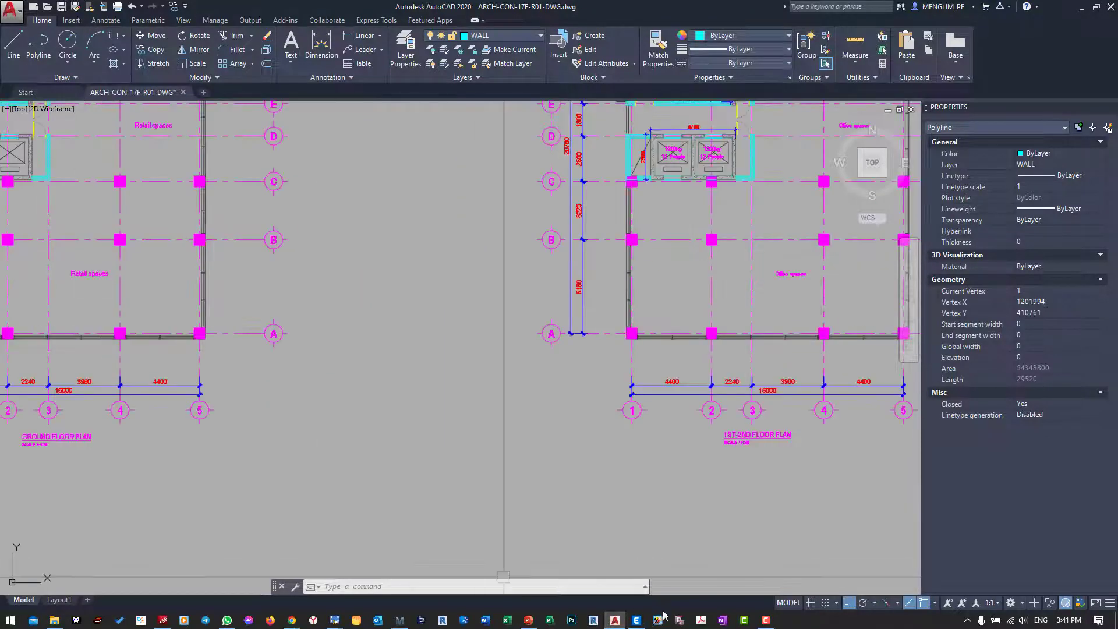
pyautogui.moveTo(665, 532); pyautogui.dragTo(474, 529, button='middle')
pyautogui.scroll(6, 564, 367)
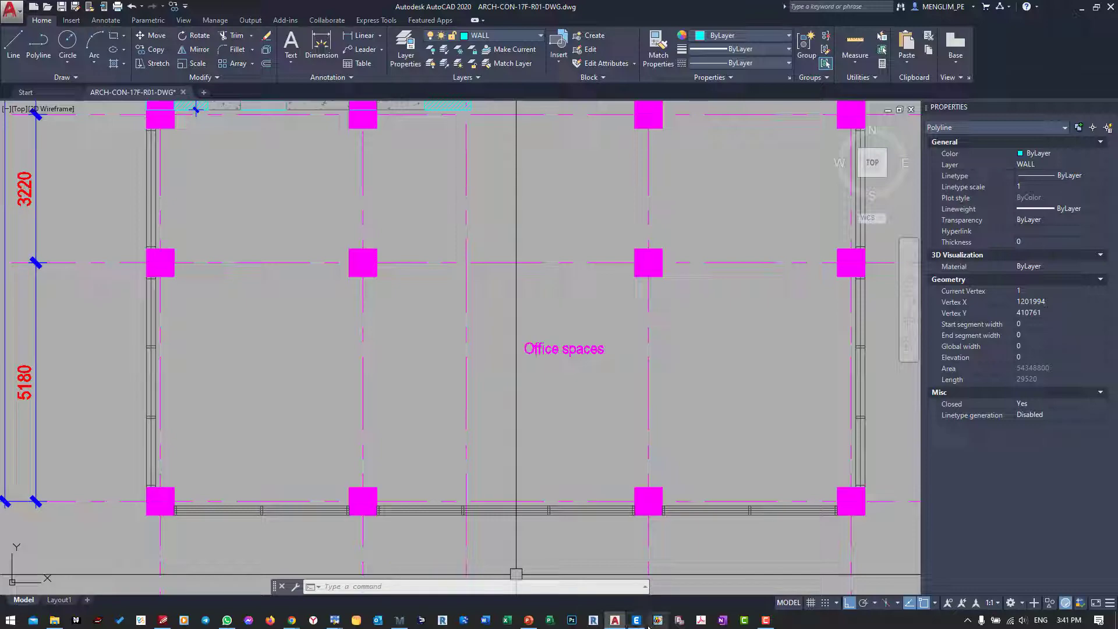
# Step: Switch to Mathcad, collapse the staircase and wall load areas, and examine the total superimposed dead load on the floor
pyautogui.click(399, 620)
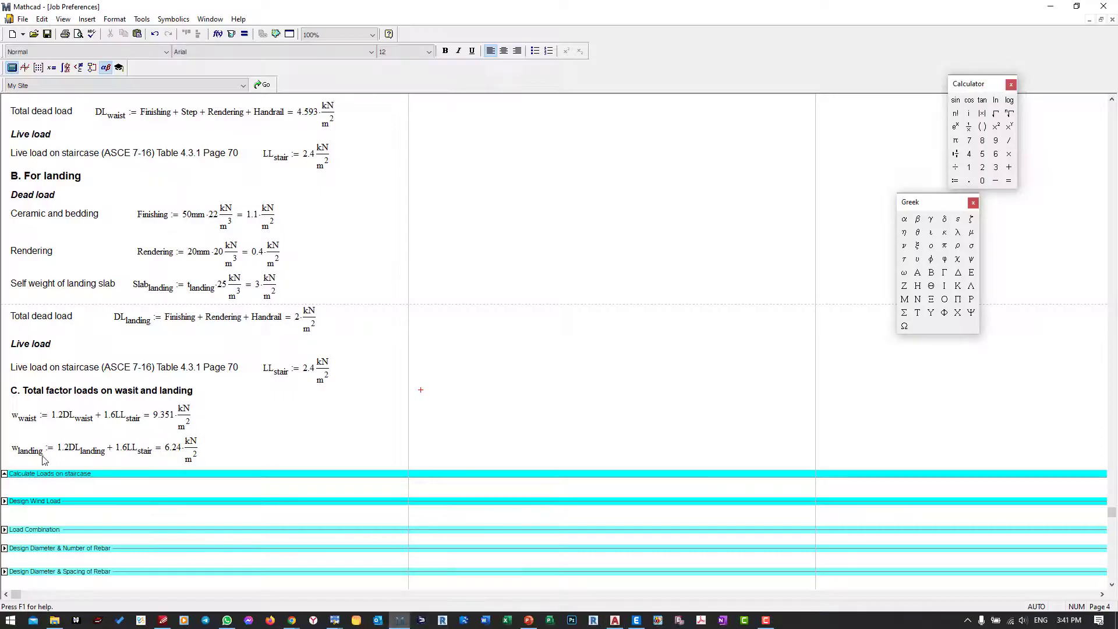
pyautogui.click(4, 474)
pyautogui.scroll(5, 64, 224)
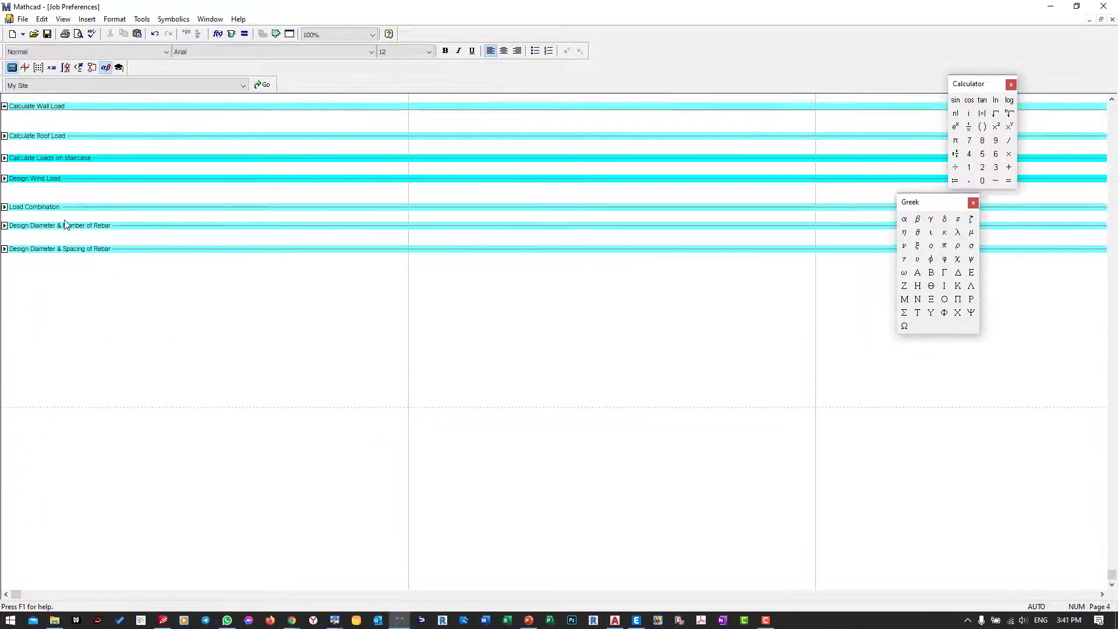
pyautogui.scroll(2, 65, 224)
pyautogui.doubleClick(69, 209)
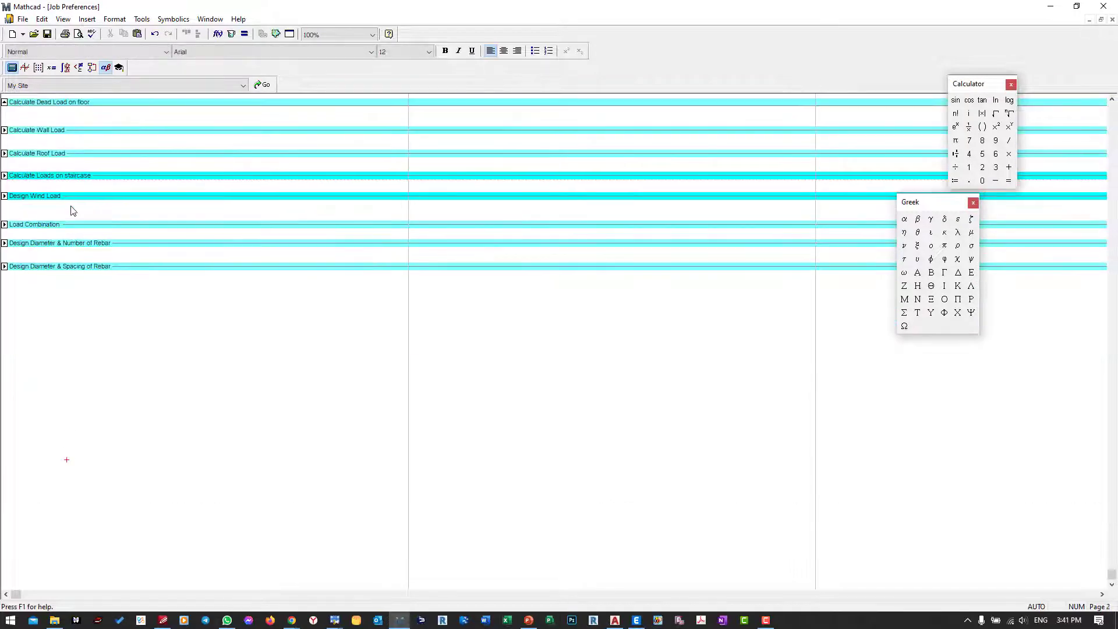
pyautogui.scroll(3, 86, 179)
pyautogui.scroll(1, 87, 157)
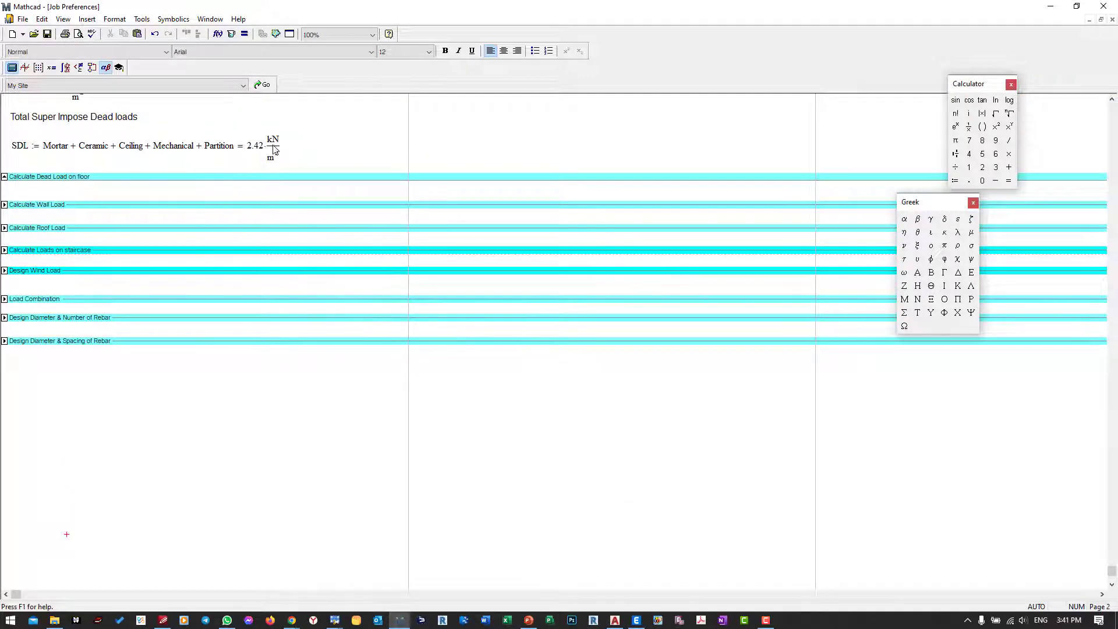
pyautogui.click(1043, 7)
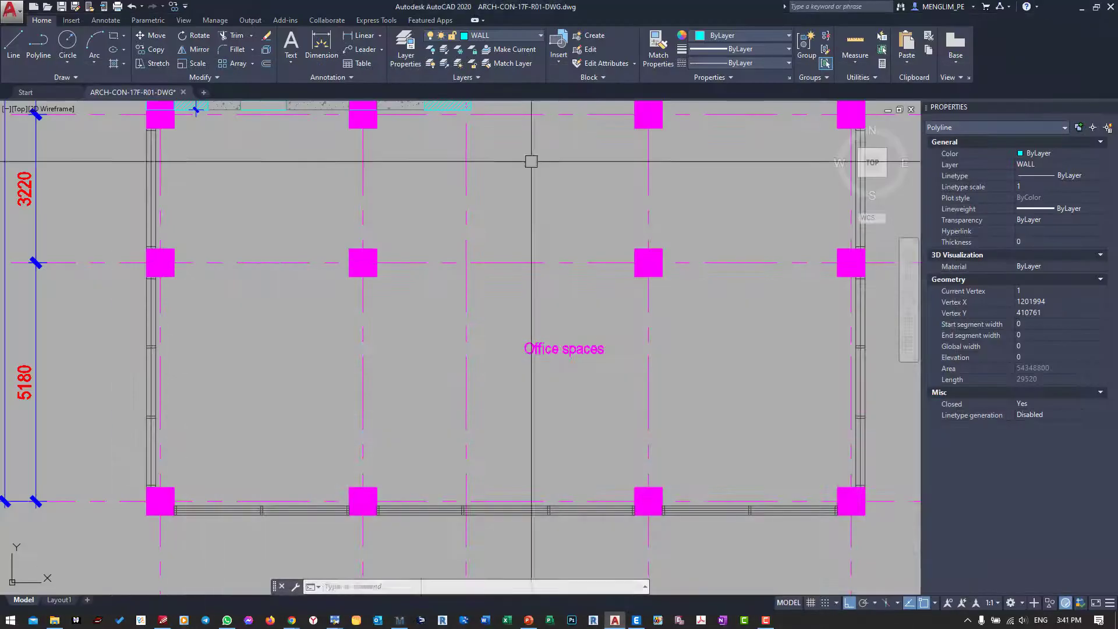
# Step: View the architectural floor plans side by side in AutoCAD and switch back to ETABS
pyautogui.scroll(-8, 420, 242)
pyautogui.moveTo(421, 265); pyautogui.dragTo(430, 370, button='middle')
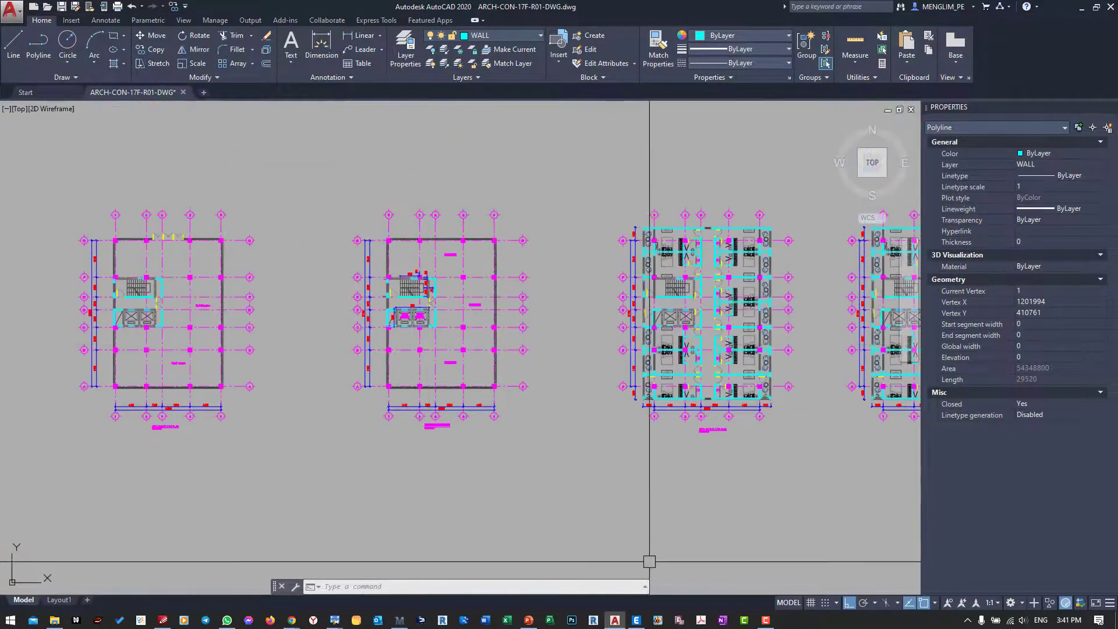
pyautogui.click(636, 620)
# Step: Assign a uniform gravity load of 2.42 kN/m² under the SDL pattern to the selected GF, 1F and 2F slabs
pyautogui.click(172, 21)
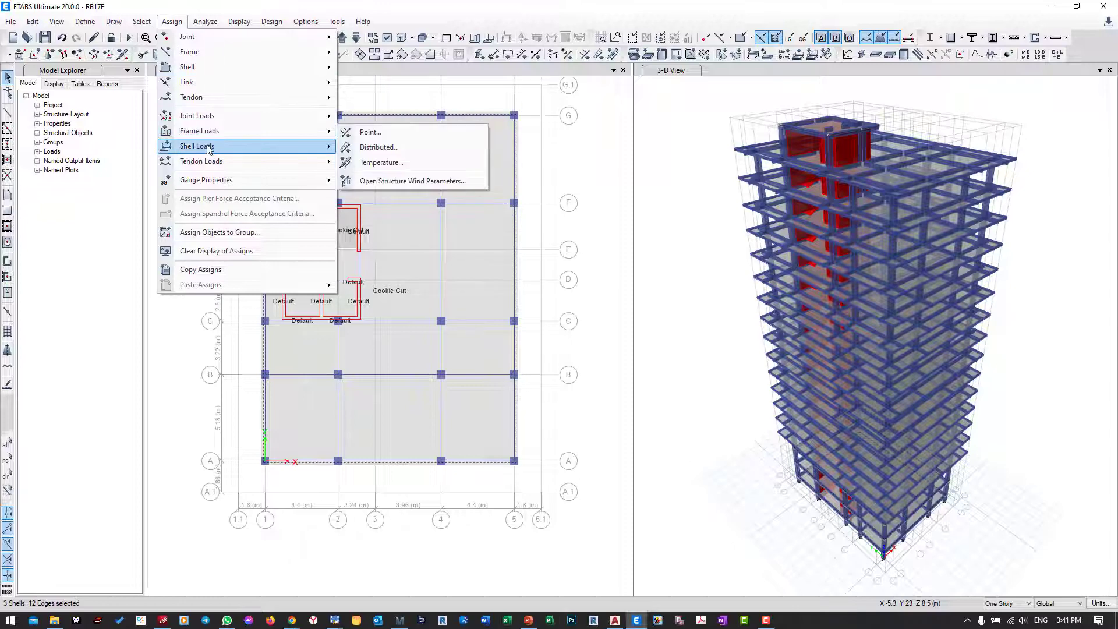
pyautogui.moveTo(231, 149)
pyautogui.click(371, 163)
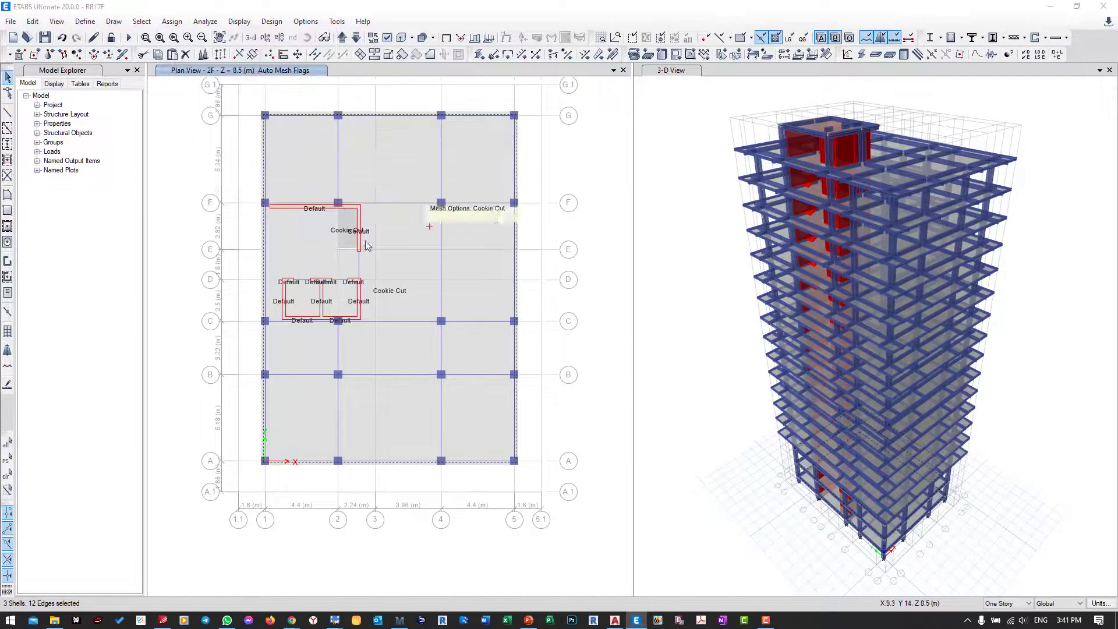
pyautogui.moveTo(120, 333); pyautogui.dragTo(119, 219)
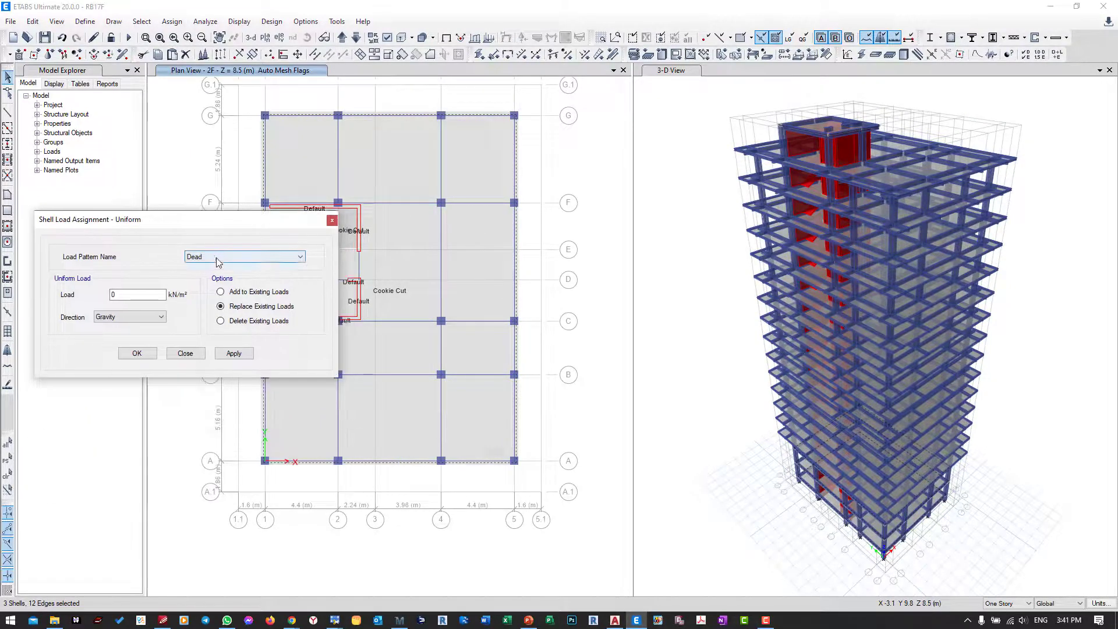
pyautogui.click(215, 257)
pyautogui.click(194, 283)
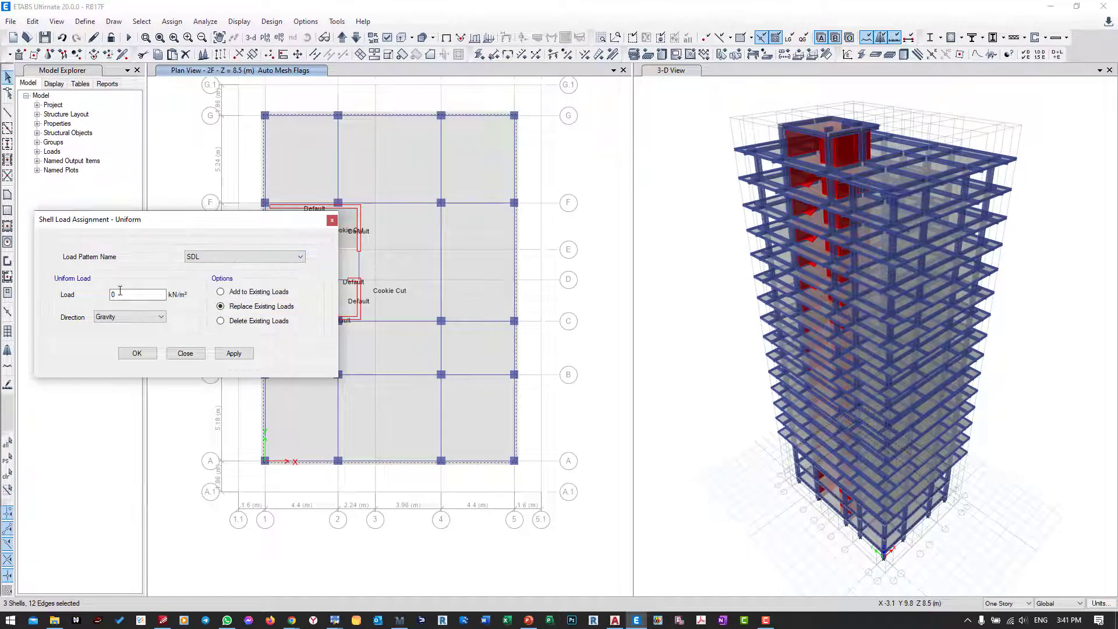
pyautogui.moveTo(120, 290); pyautogui.dragTo(98, 296)
pyautogui.click(130, 317)
pyautogui.click(124, 318)
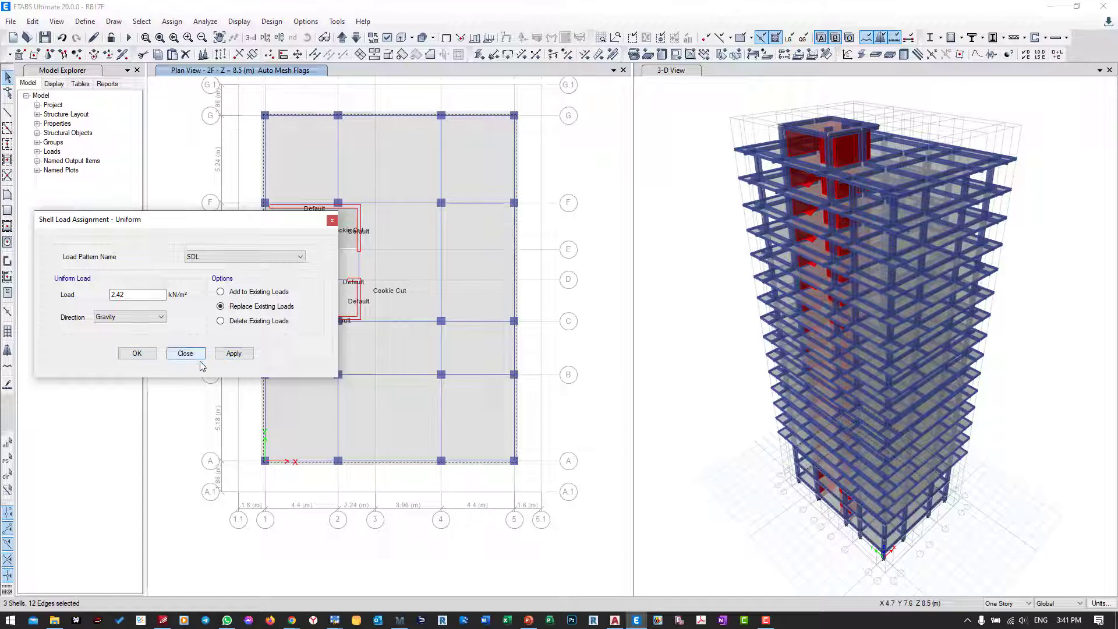
pyautogui.click(232, 353)
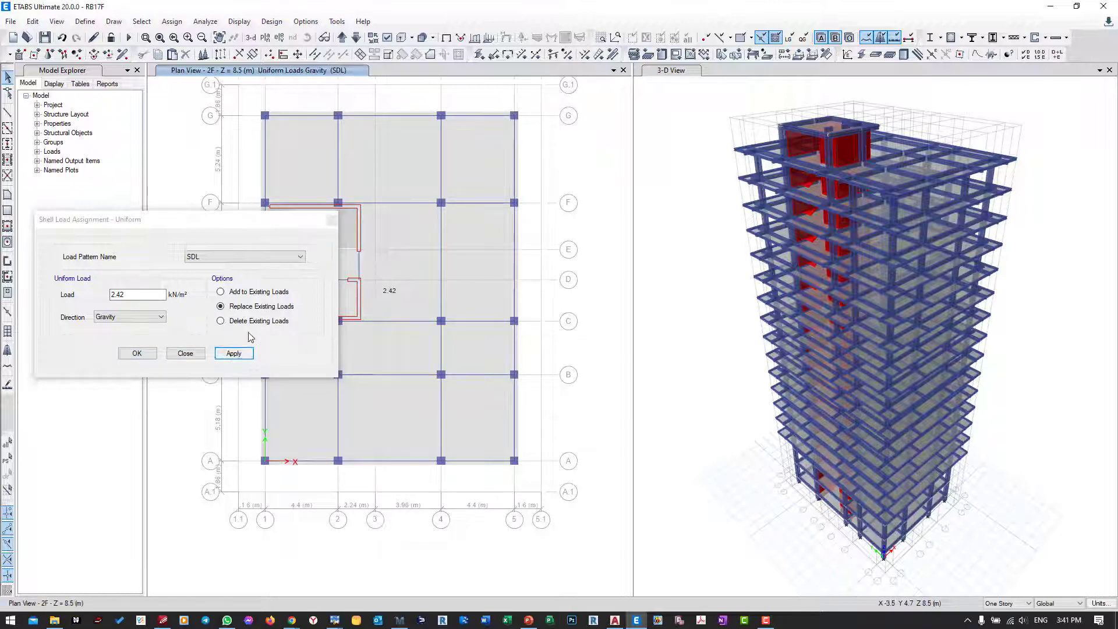
# Step: Reselect the GF, 1F and 2F slabs and set the uniform load assignment to the Live pattern with 2.4 kN/m²
pyautogui.click(8, 461)
pyautogui.click(239, 257)
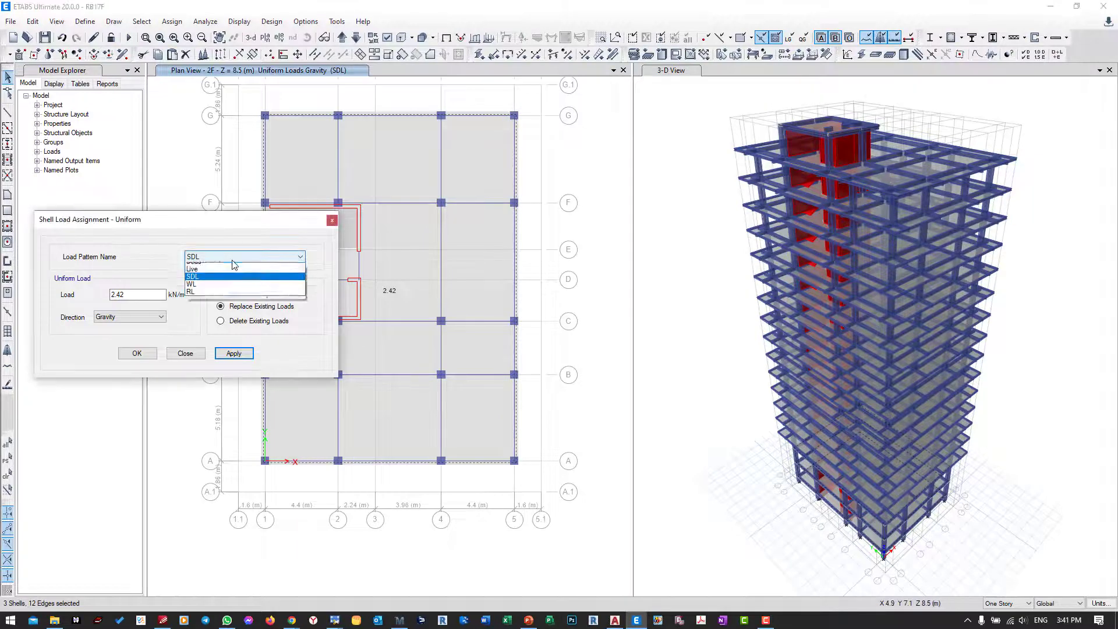
pyautogui.click(233, 274)
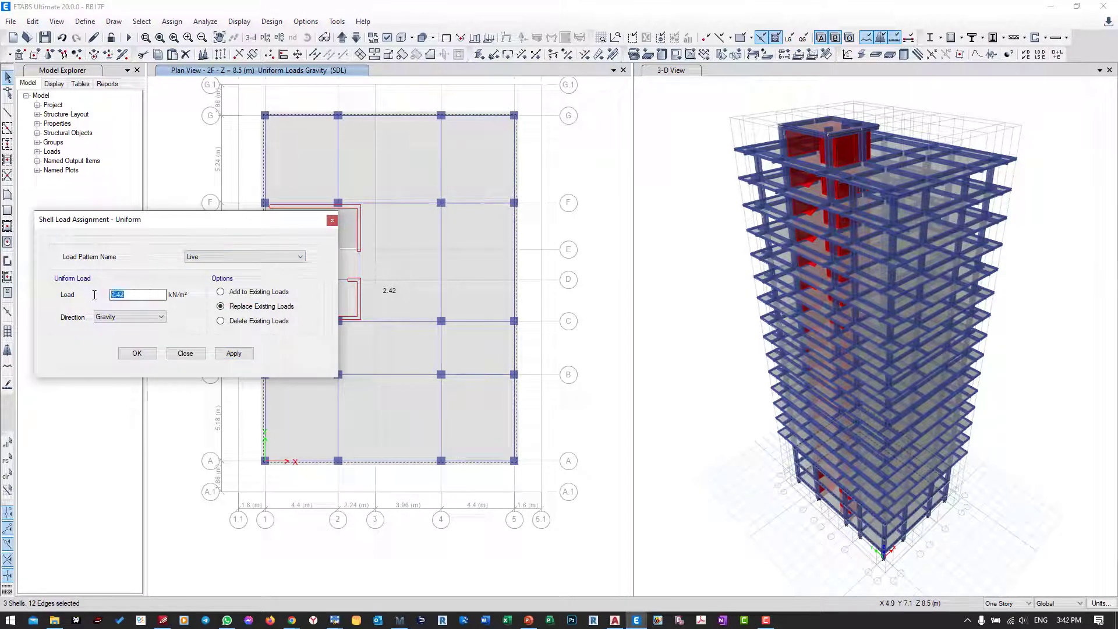
pyautogui.write('.4')
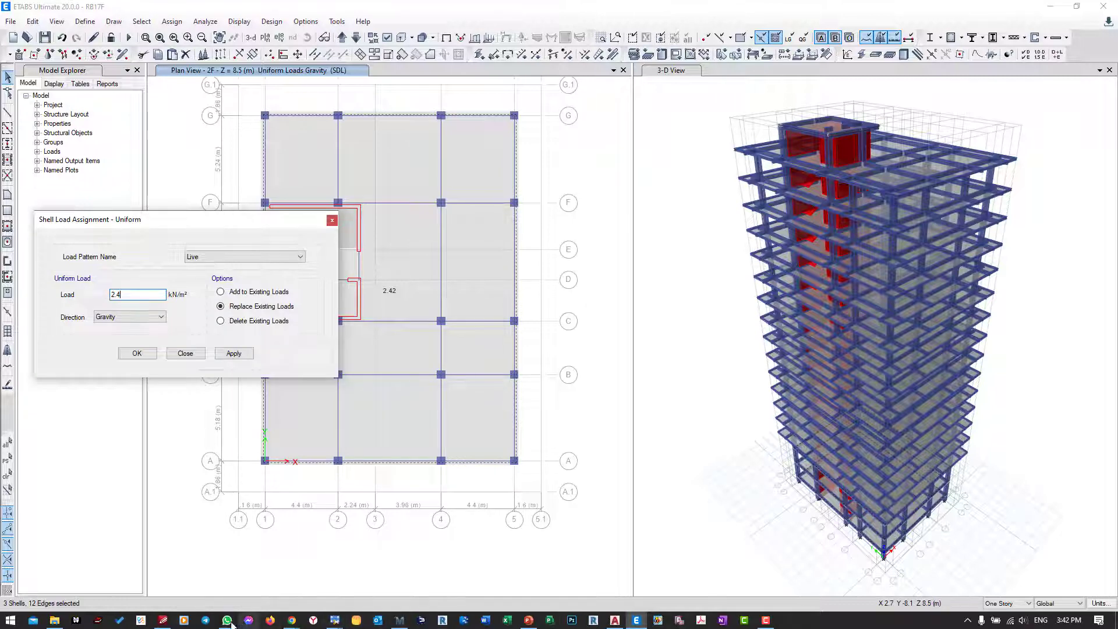
# Step: Switch to the ASCE 7-16 document in PDF-XChange Editor and look up the minimum uniform live load for offices
pyautogui.click(163, 620)
pyautogui.scroll(10, 348, 396)
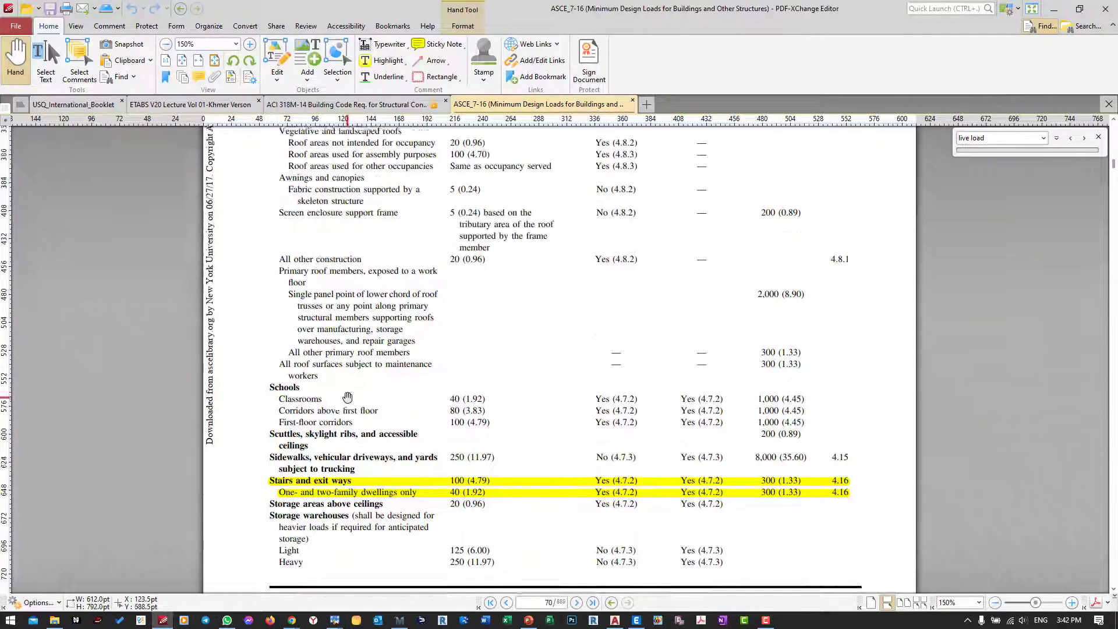
pyautogui.scroll(4, 348, 396)
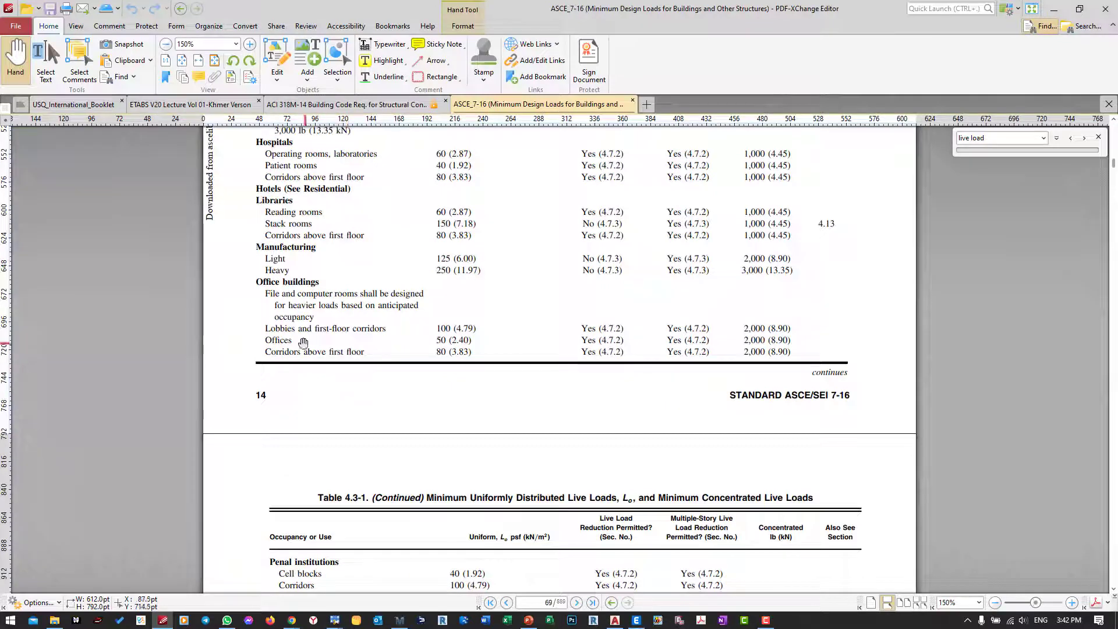
# Step: Return to ETABS and apply the 2.4 kN/m² Live load to the selected slabs, moving the load dialog clear of the plan
pyautogui.click(1054, 9)
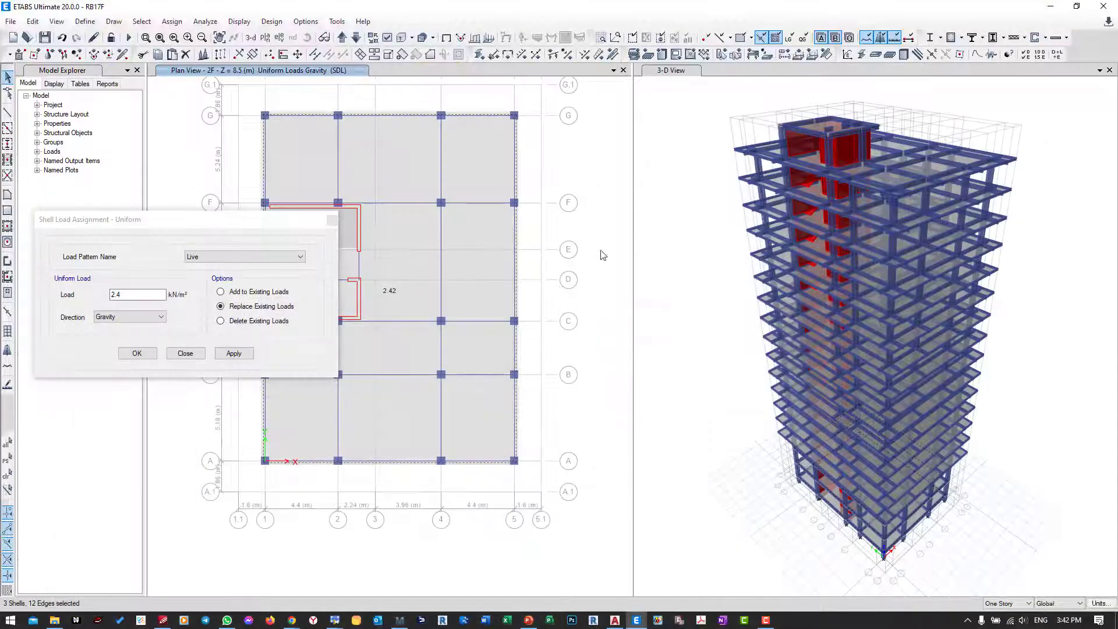
pyautogui.click(234, 353)
pyautogui.moveTo(307, 224); pyautogui.dragTo(861, 306)
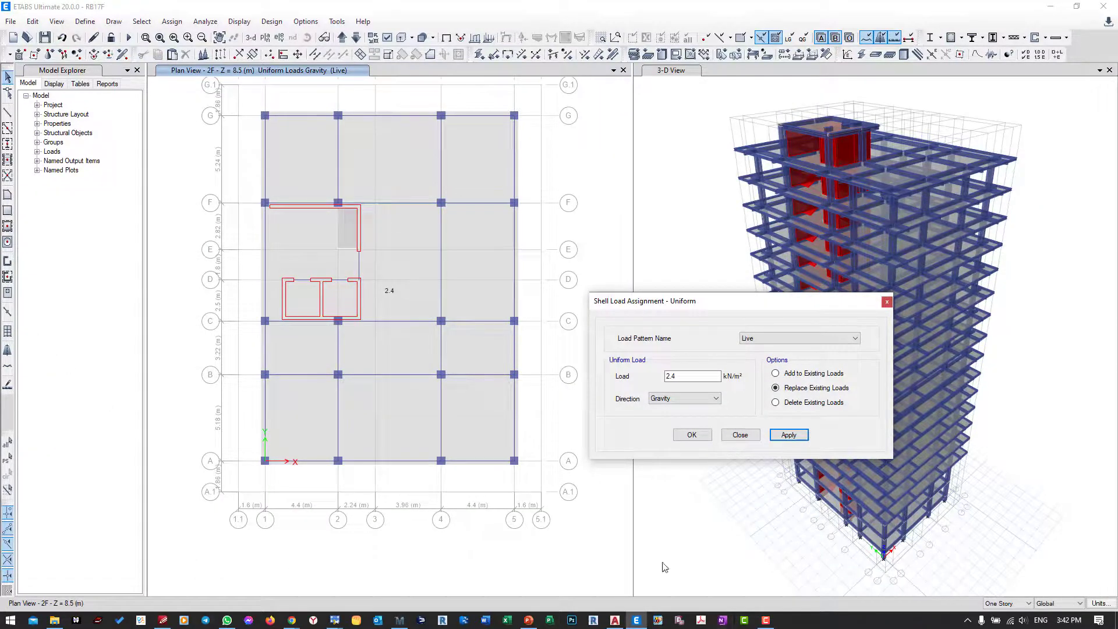
# Step: Select the main floor slab on 3F and its similar stories and assign it a uniform Live load of 1.92 kN/m²
pyautogui.click(342, 38)
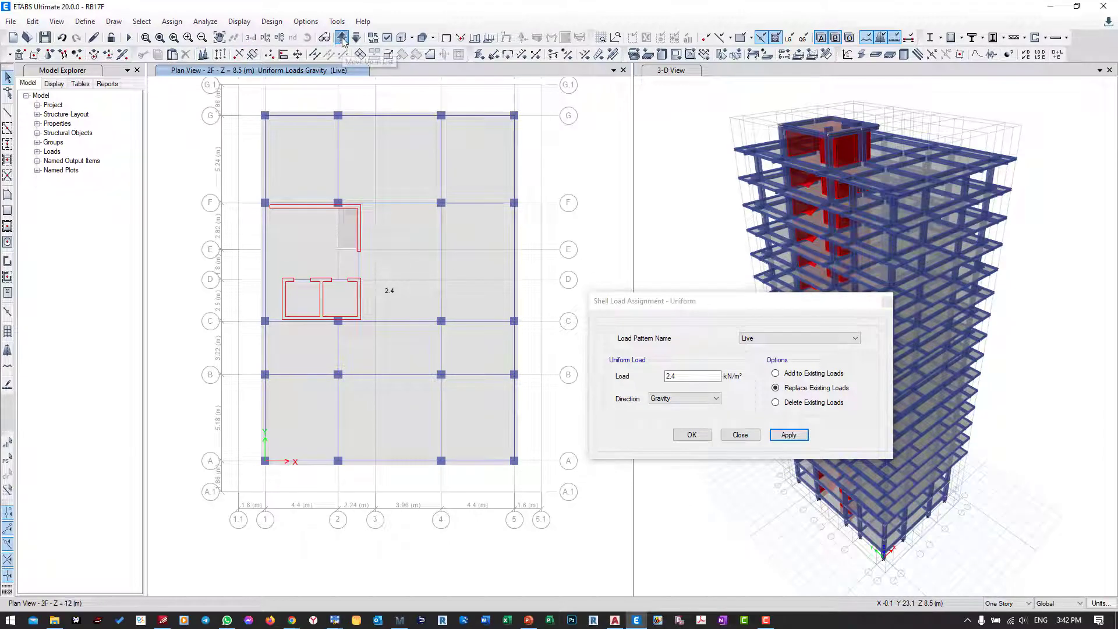
pyautogui.click(1003, 604)
pyautogui.click(1009, 594)
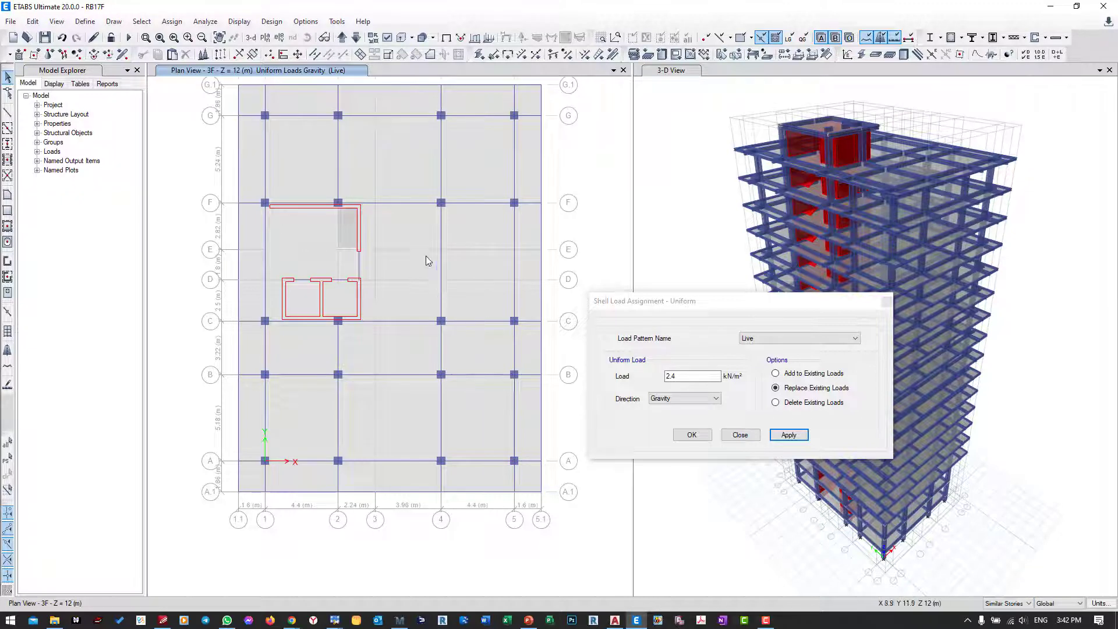
pyautogui.click(403, 228)
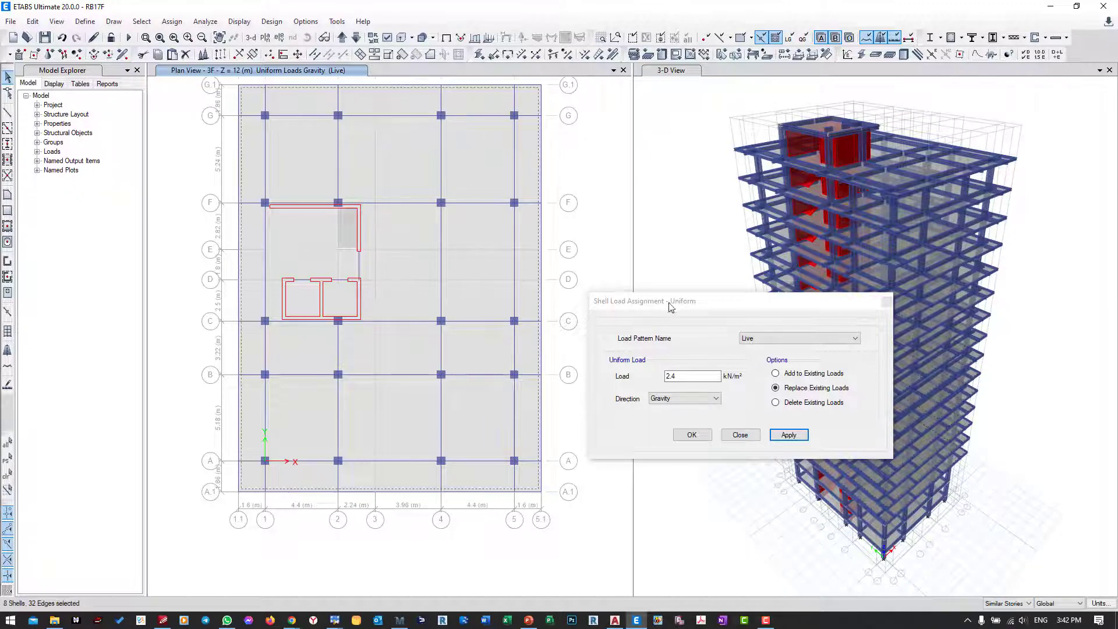
pyautogui.moveTo(661, 307); pyautogui.dragTo(276, 377)
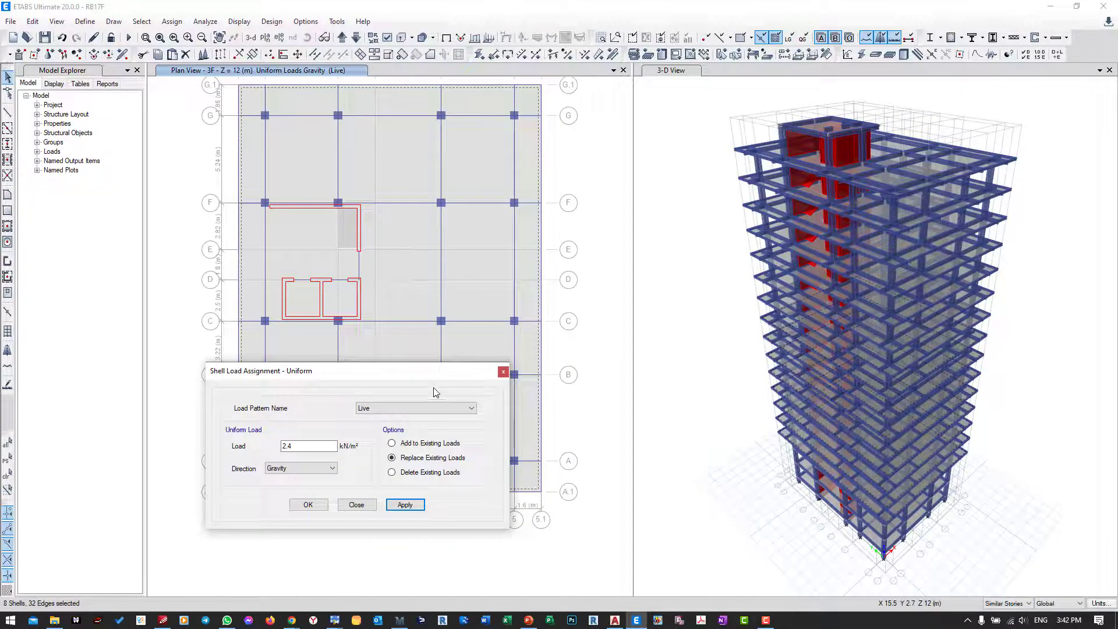
pyautogui.moveTo(400, 374); pyautogui.dragTo(383, 346)
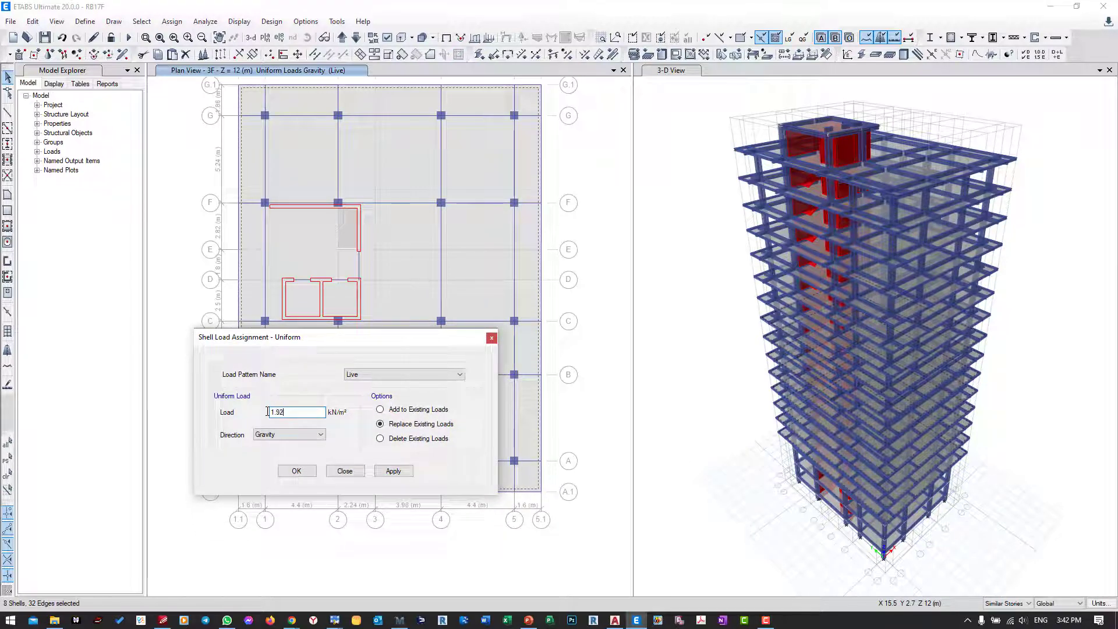
pyautogui.click(394, 471)
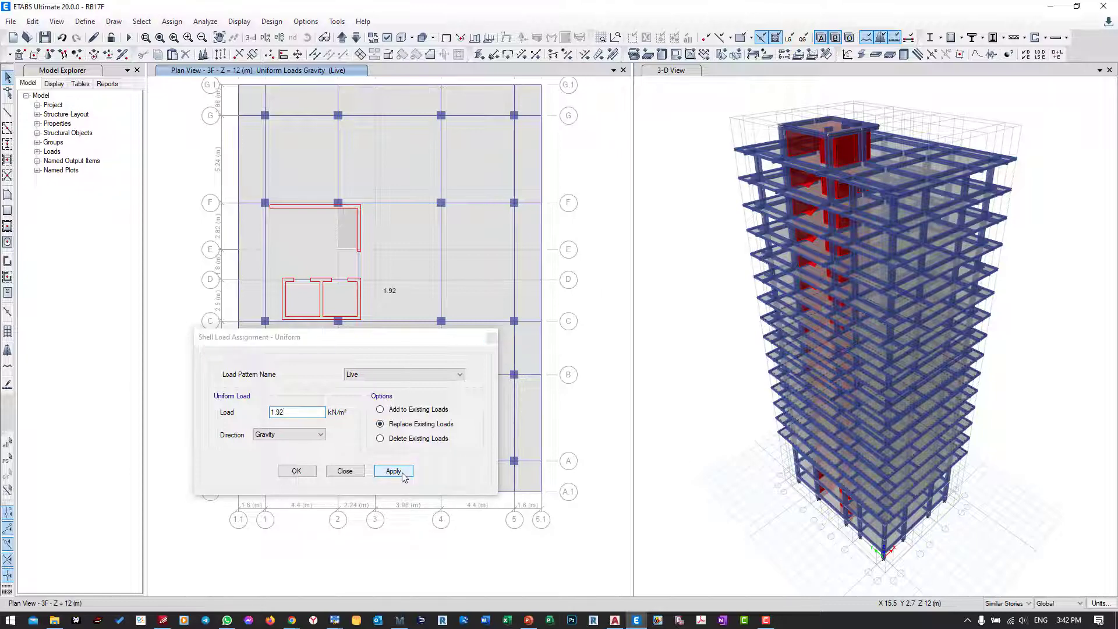
# Step: Assign a uniform SDL load of 2.42 kN/m² to the same slabs on 3F and its similar stories
pyautogui.click(430, 375)
pyautogui.click(365, 401)
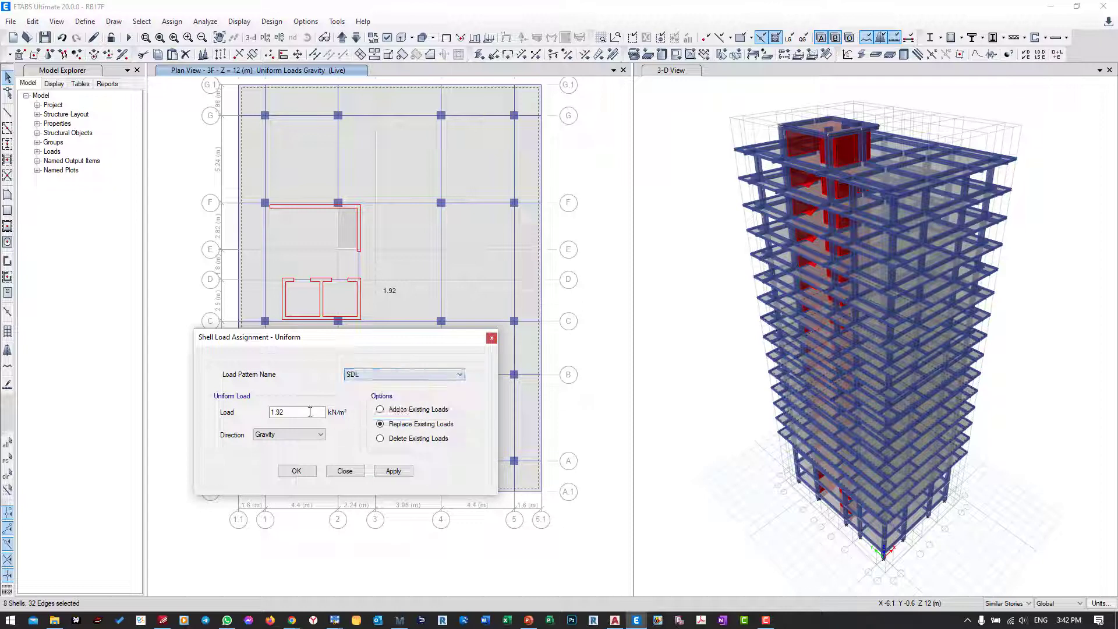
pyautogui.write('2.4')
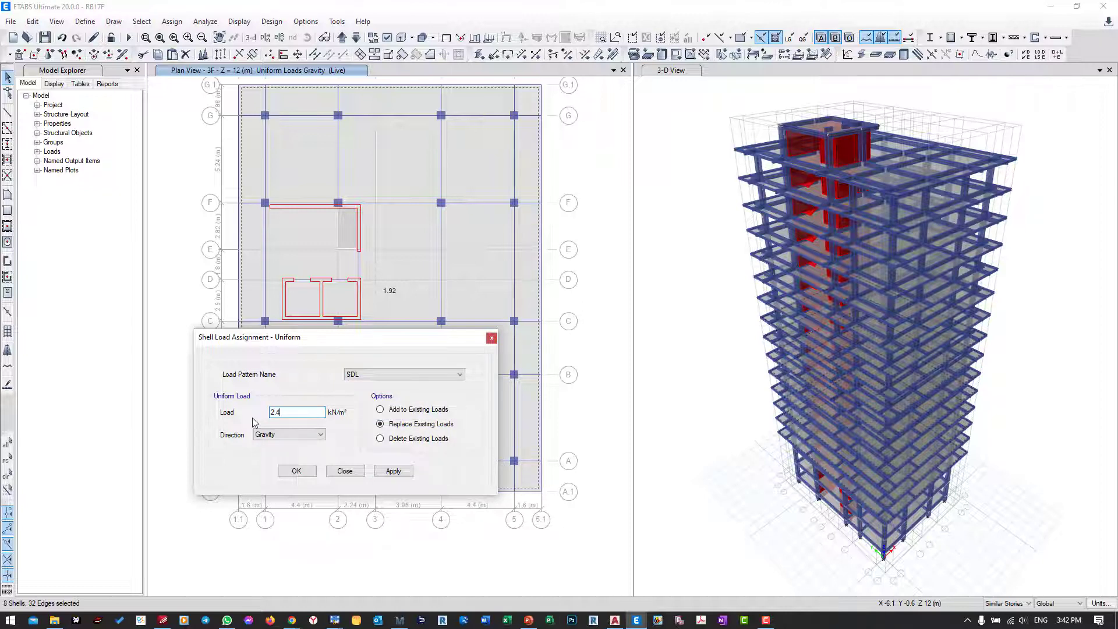
pyautogui.click(397, 473)
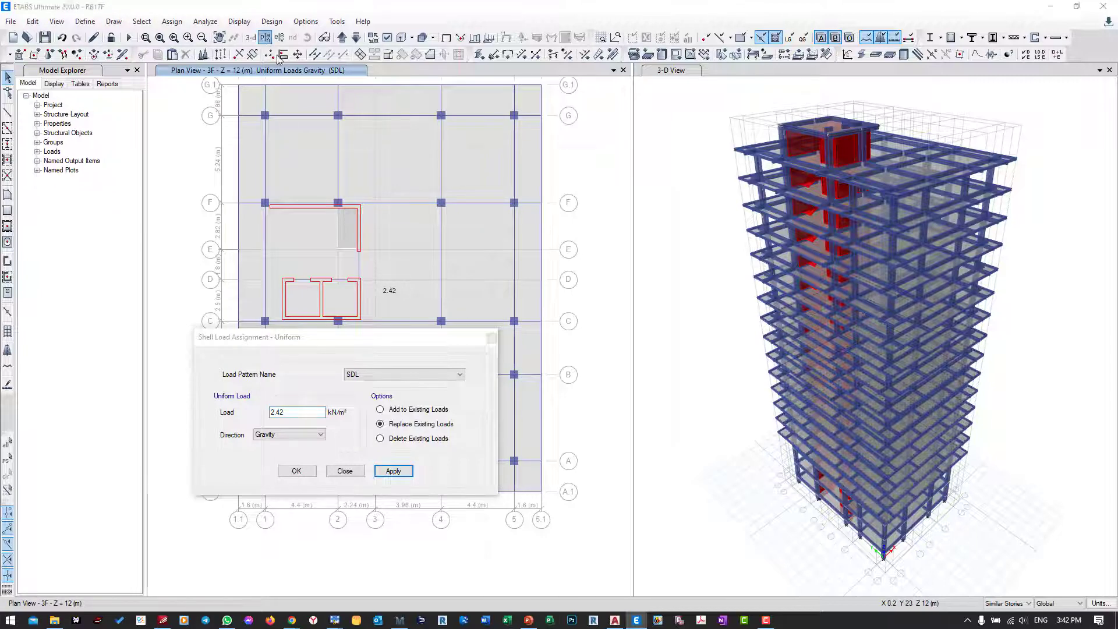
# Step: Display the 11F plan and select the main floor slab on 11F and its similar stories
pyautogui.click(265, 38)
pyautogui.click(489, 331)
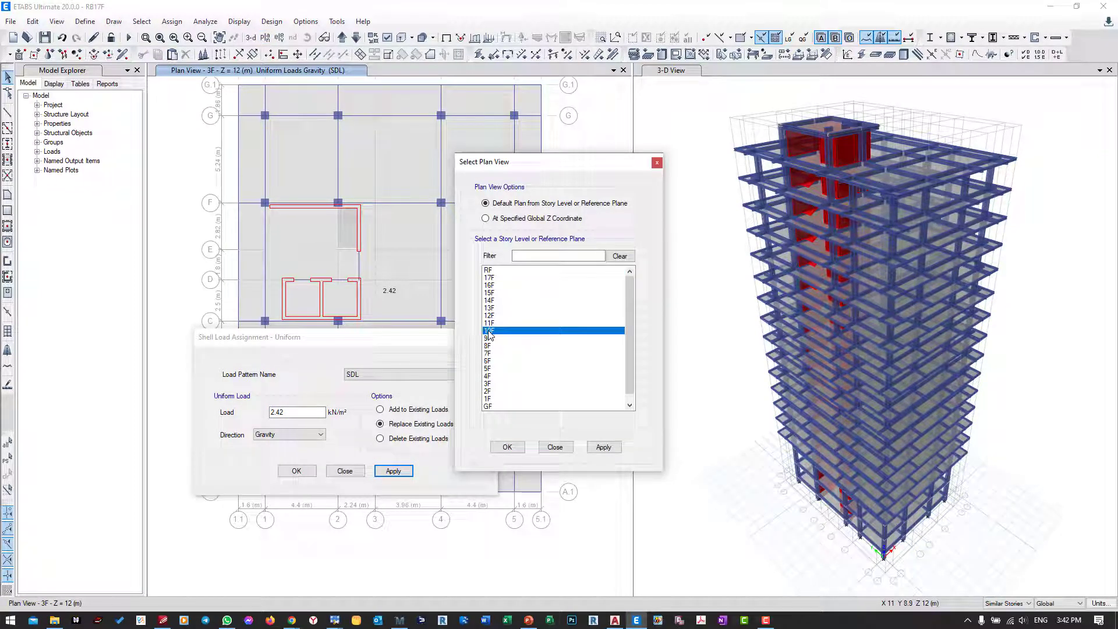
pyautogui.click(489, 323)
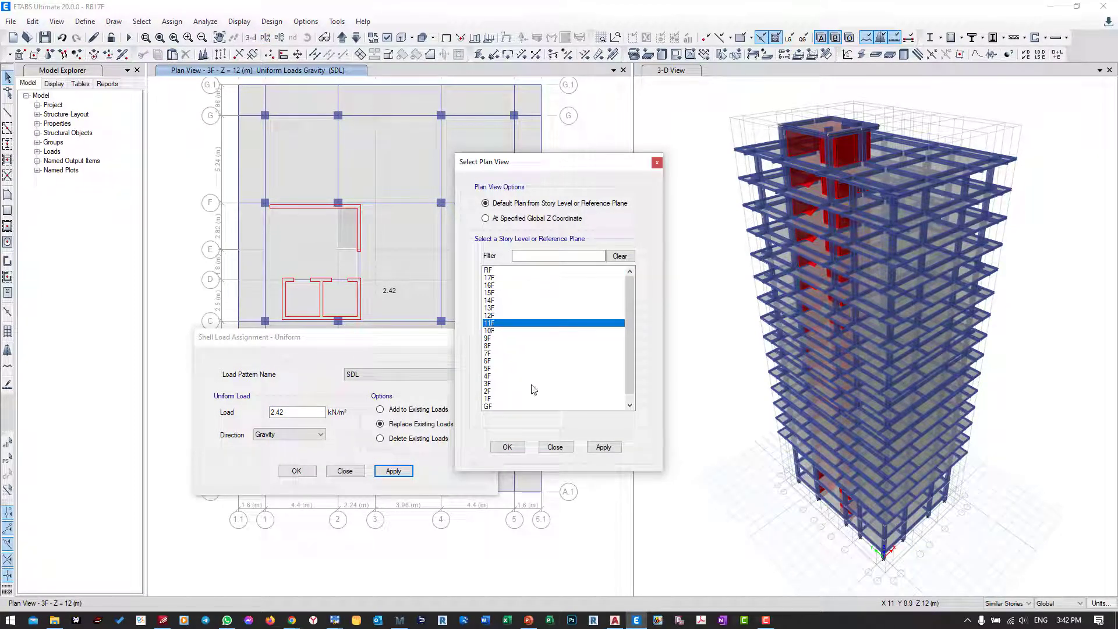
pyautogui.click(603, 448)
pyautogui.click(506, 443)
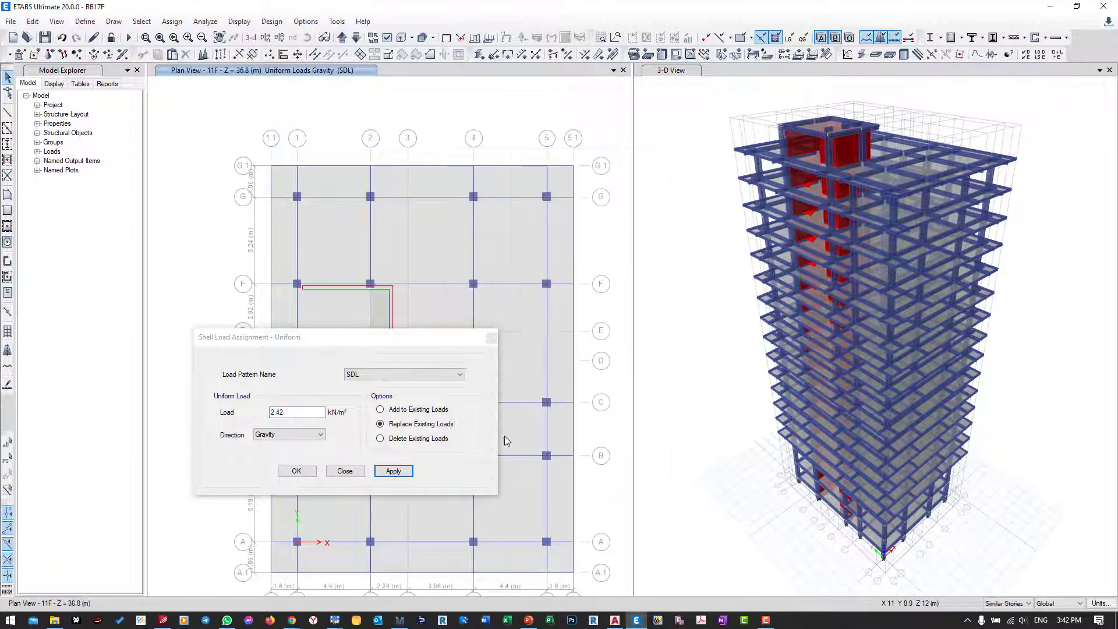
pyautogui.moveTo(433, 337); pyautogui.dragTo(411, 359)
pyautogui.click(425, 252)
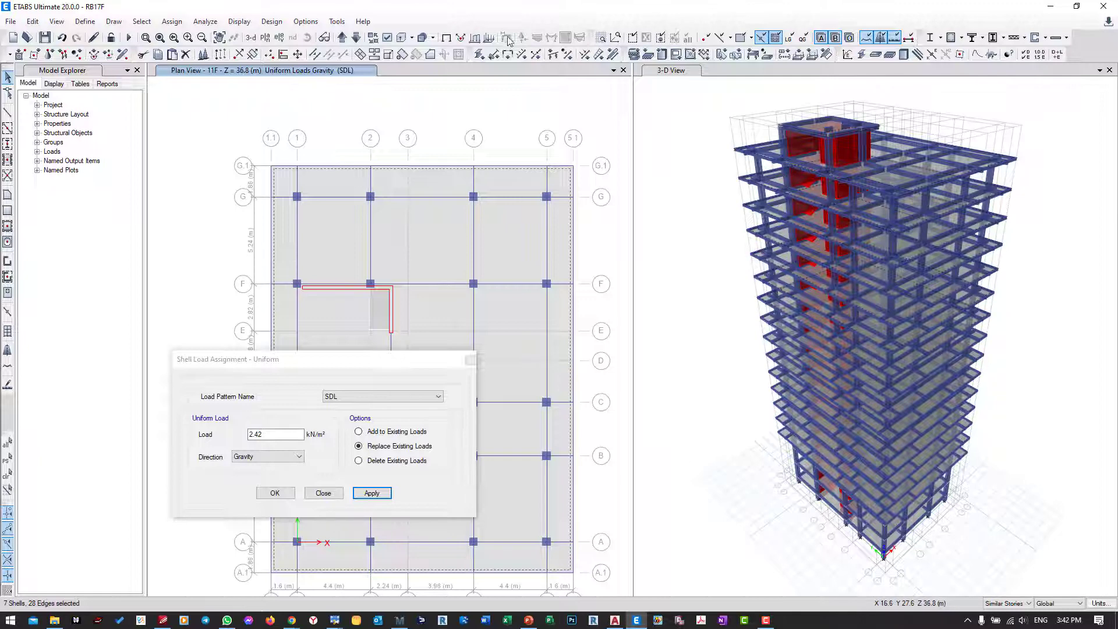
# Step: Turn off the extruded frame display in the 3-D view and assign the 2.42 kN/m² SDL load to the selected 11F-group slabs
pyautogui.click(404, 40)
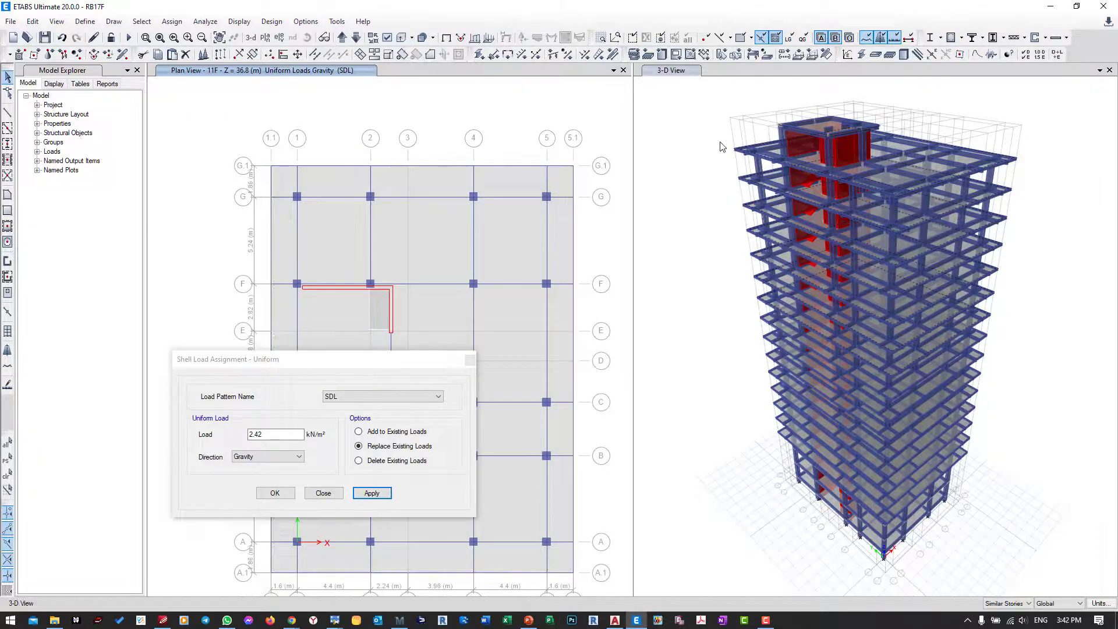
pyautogui.click(401, 40)
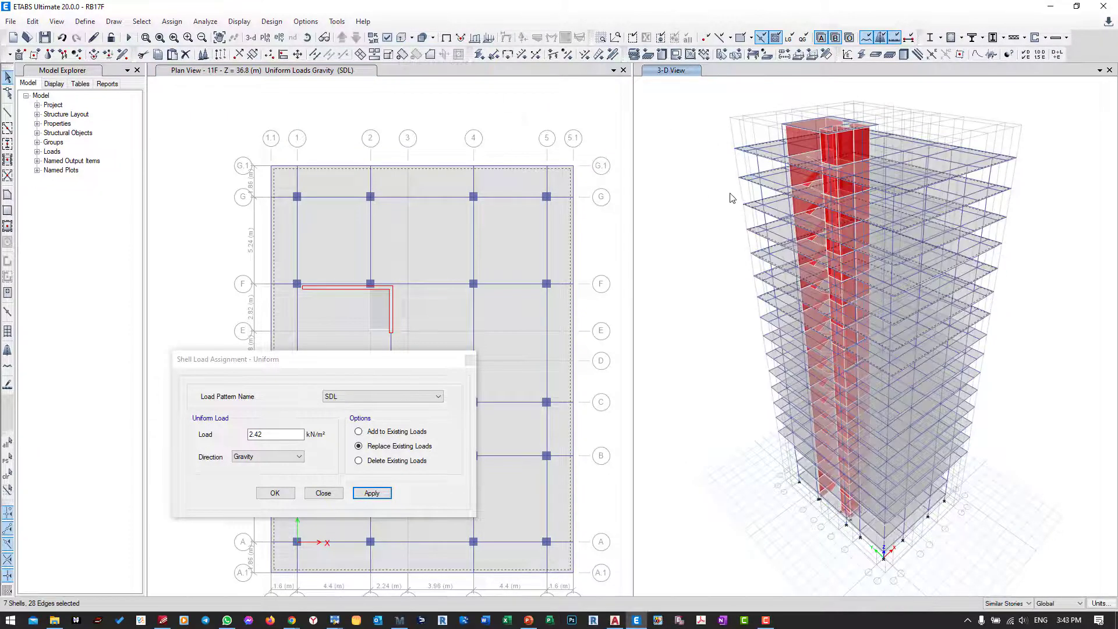
pyautogui.moveTo(337, 361); pyautogui.dragTo(448, 283)
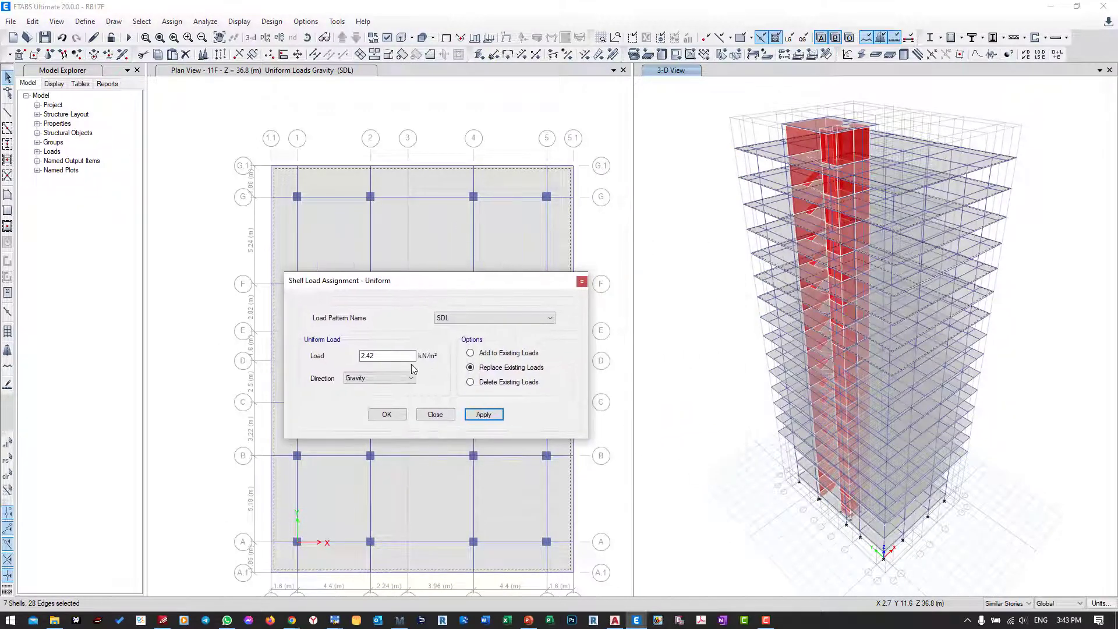
pyautogui.click(481, 414)
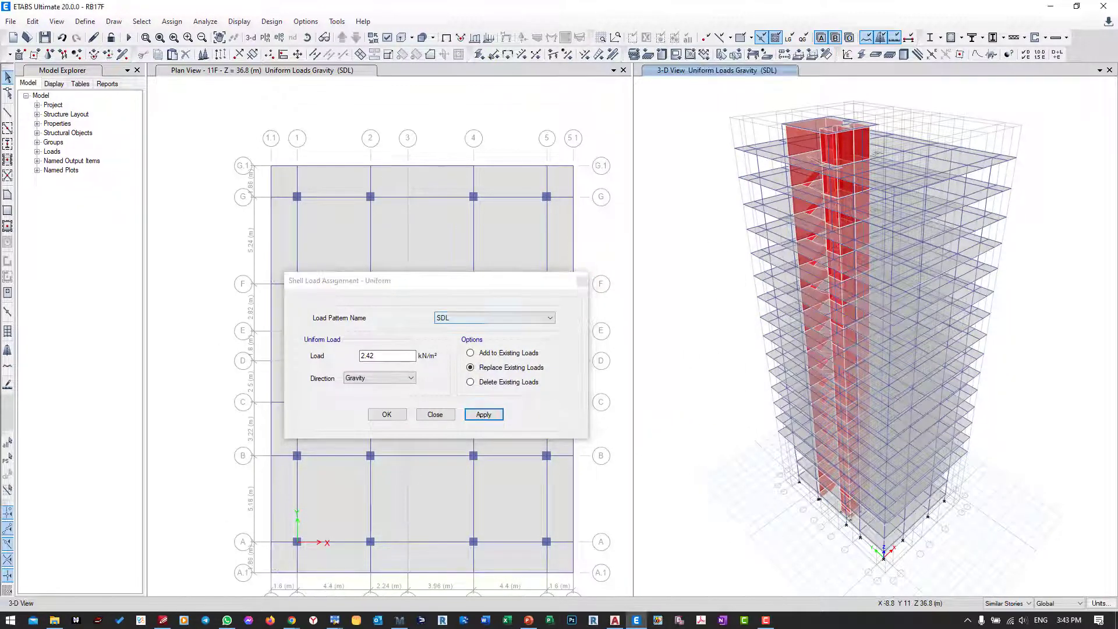
# Step: Reselect the slabs on 11F and its similar stories, assign a uniform Live load of 1.92 kN/m², and return to the plan view
pyautogui.click(7, 459)
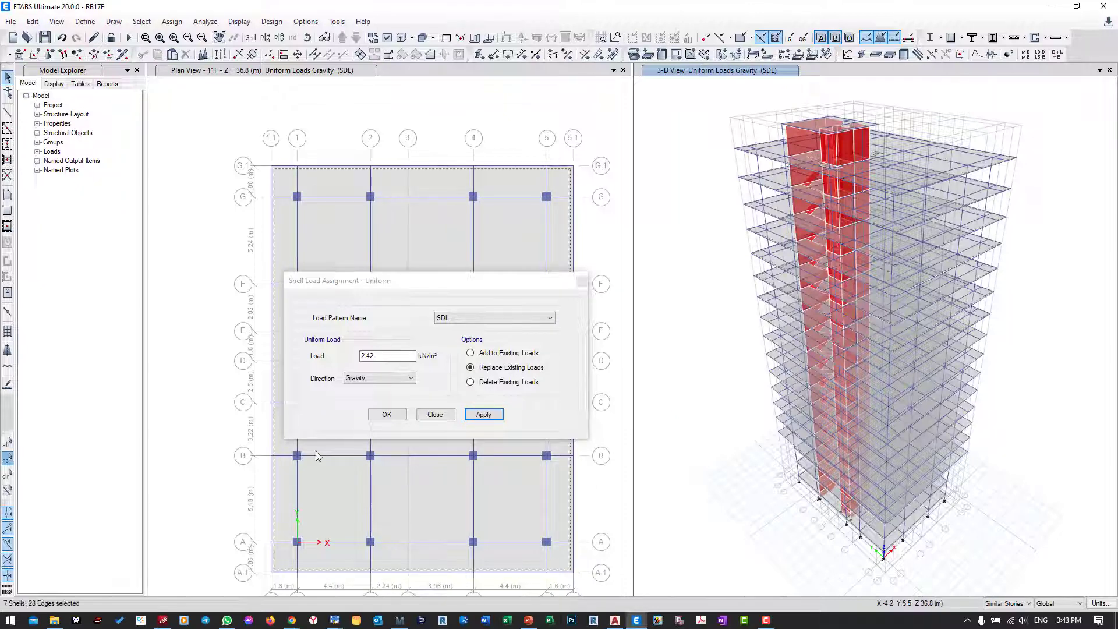
pyautogui.click(463, 319)
pyautogui.click(448, 336)
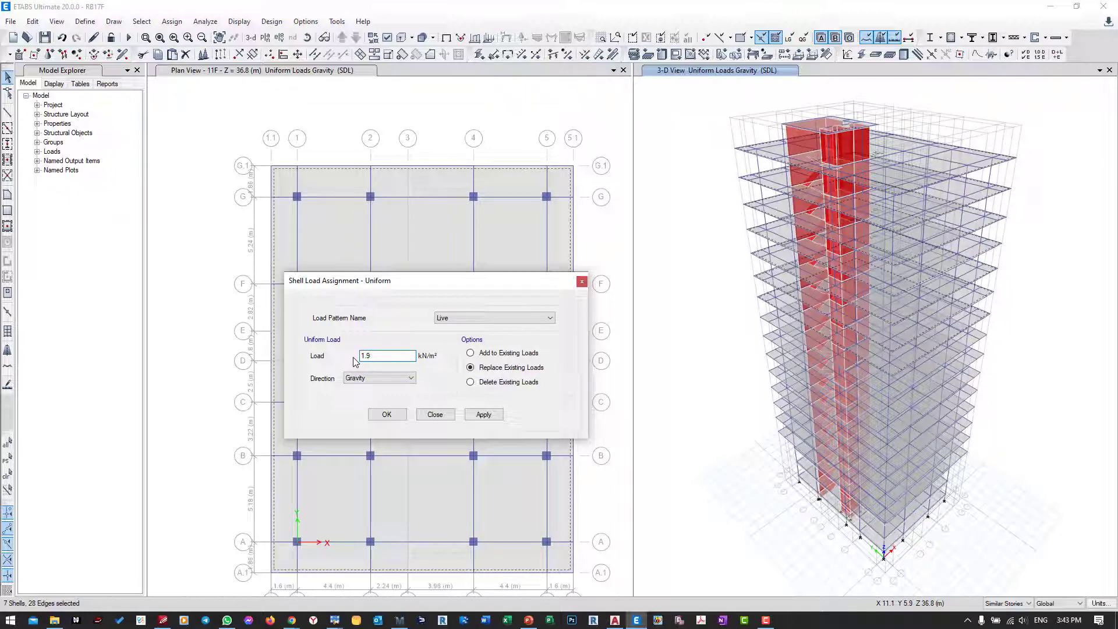
pyautogui.click(481, 414)
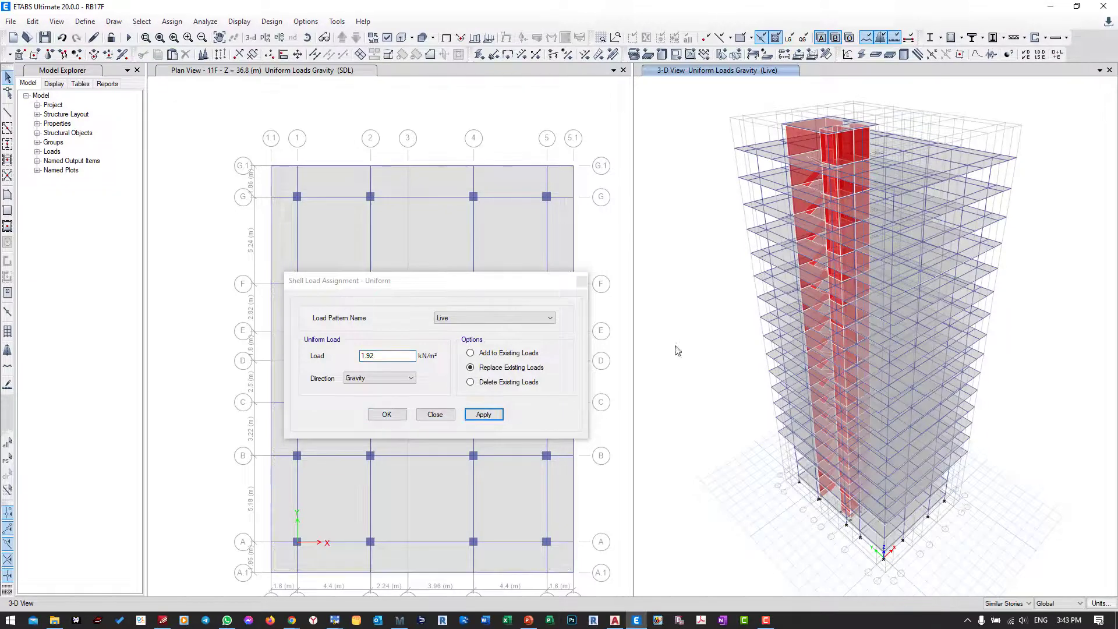
pyautogui.click(322, 76)
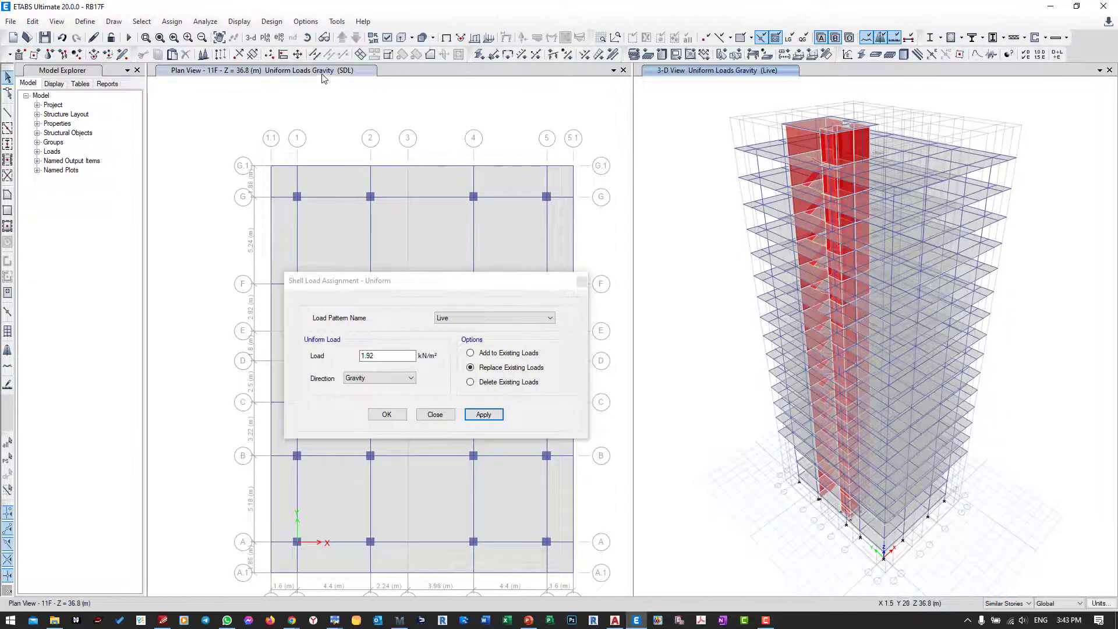
# Step: Display the RF plan, limit the selection scope to One Story, and select the roof slab between grids C and F
pyautogui.click(265, 37)
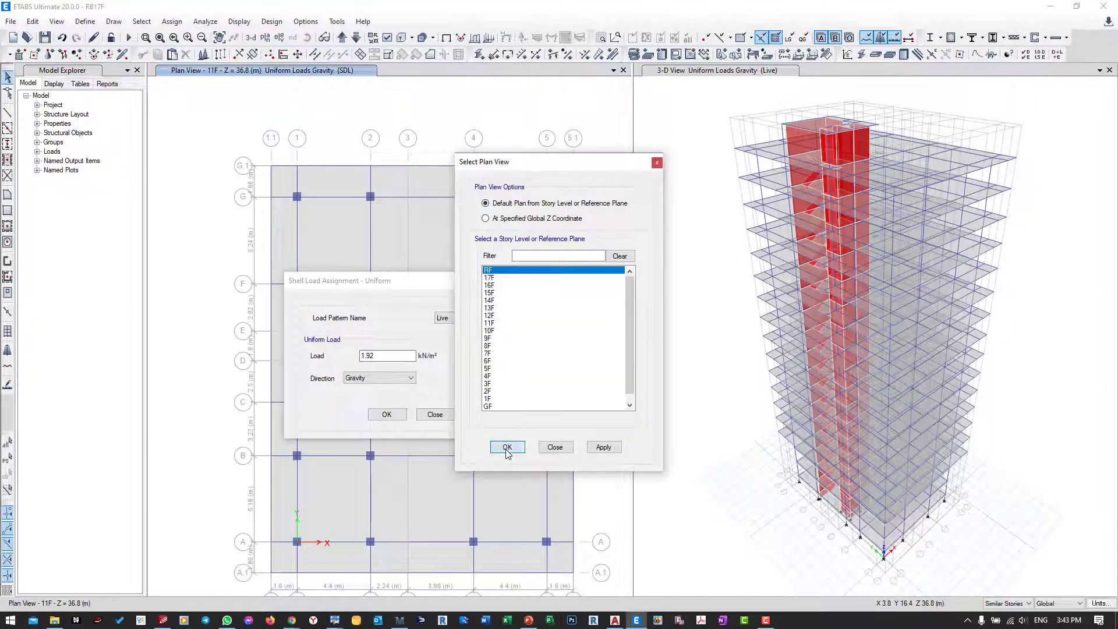
pyautogui.click(506, 447)
pyautogui.moveTo(423, 277); pyautogui.dragTo(568, 392)
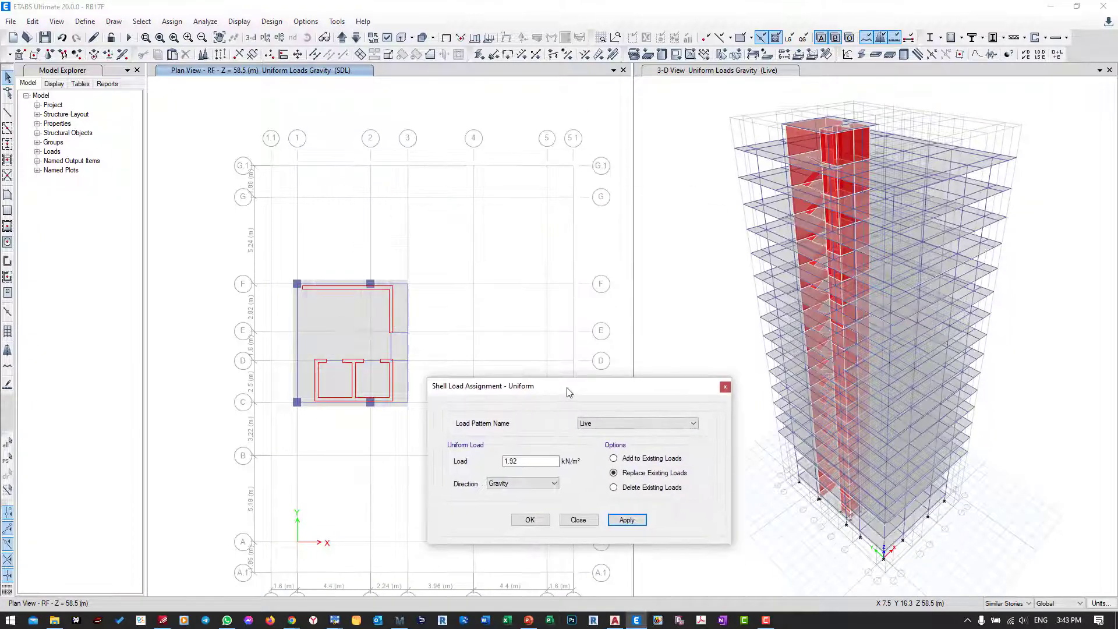
pyautogui.click(1005, 606)
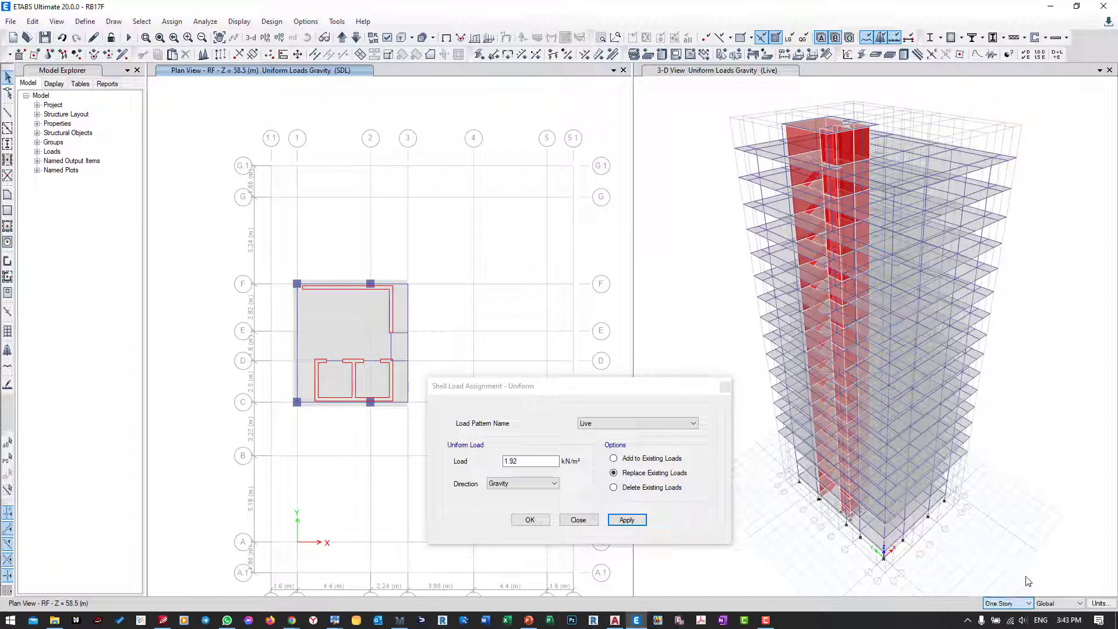
pyautogui.click(1007, 575)
pyautogui.click(343, 305)
pyautogui.moveTo(501, 389); pyautogui.dragTo(487, 269)
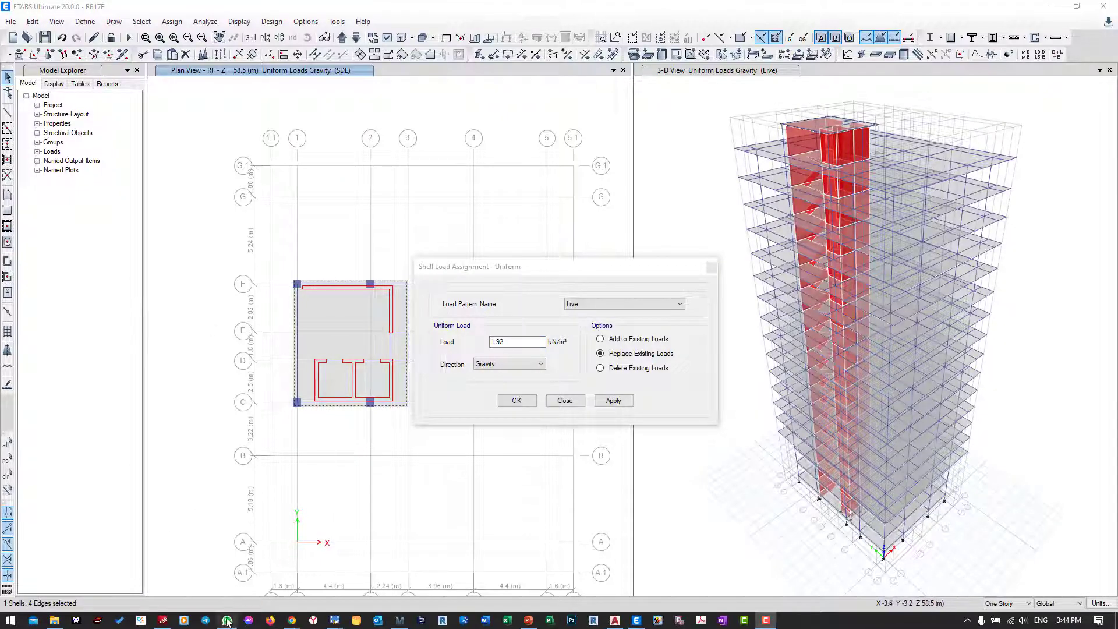
# Step: Consult the roof live loads in the ASCE 7-16 PDF and assign a uniform RL load of 1 kN/m² to the RF slab in ETABS
pyautogui.click(163, 620)
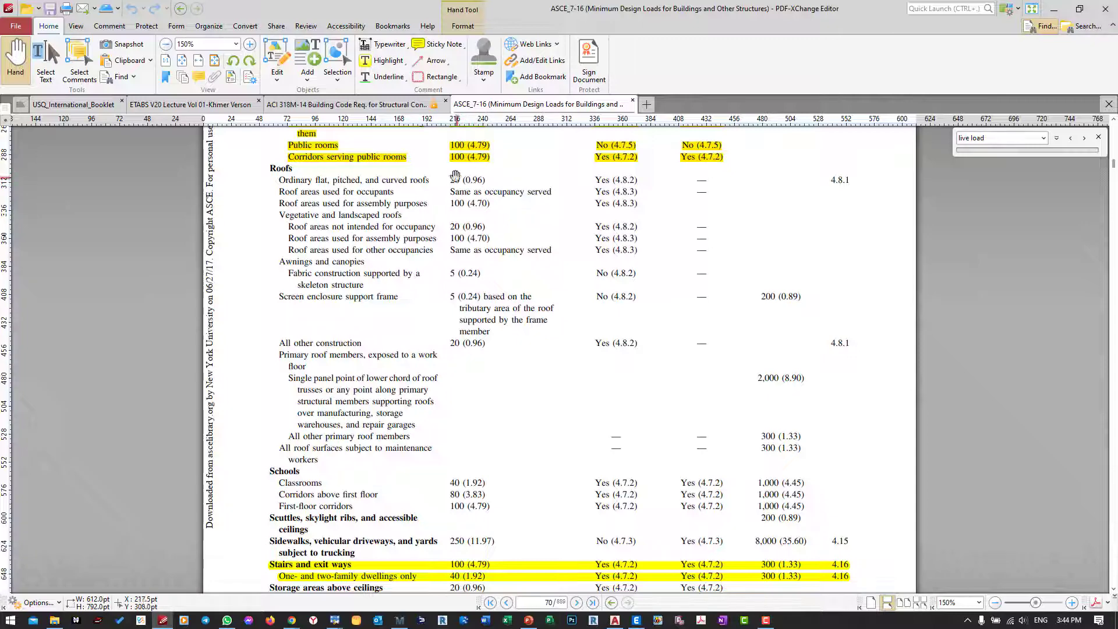
pyautogui.click(398, 621)
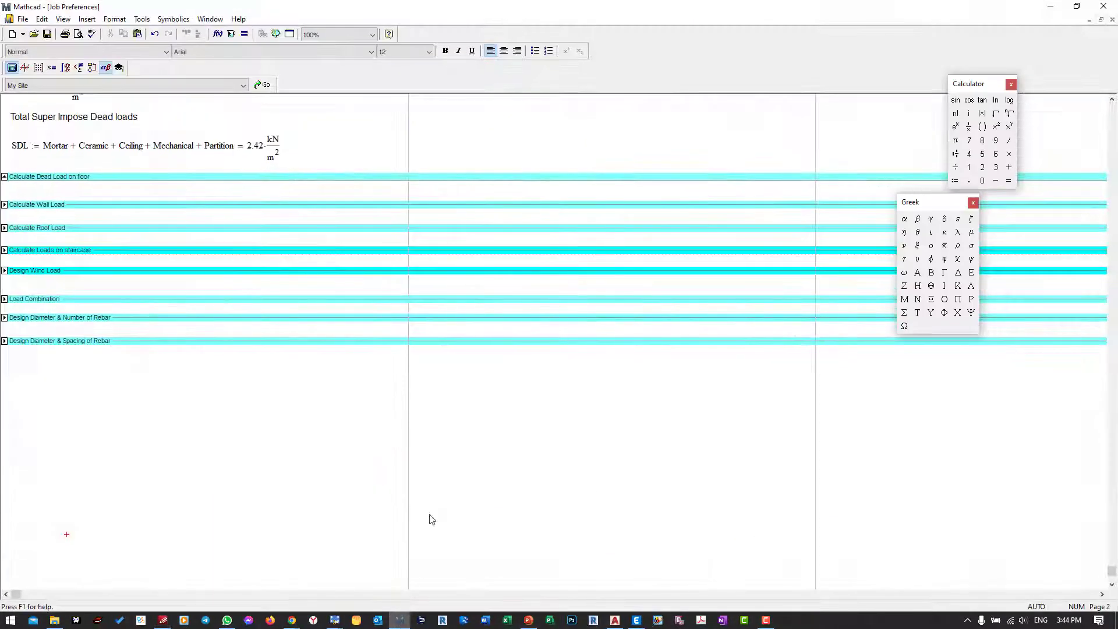
pyautogui.click(404, 618)
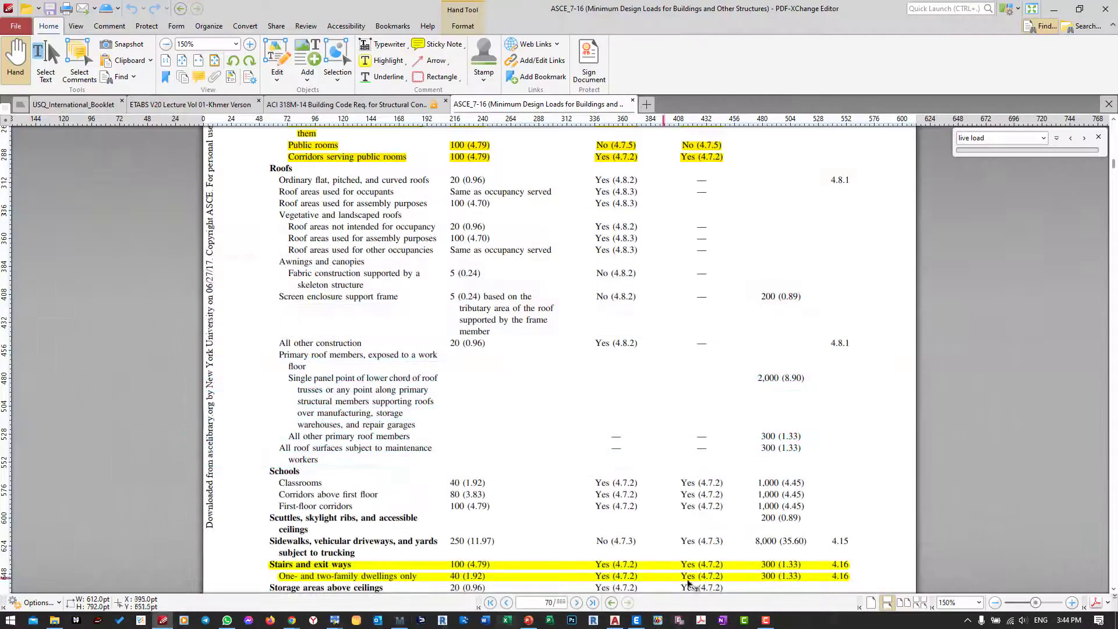
pyautogui.click(637, 620)
pyautogui.moveTo(516, 339); pyautogui.dragTo(467, 339)
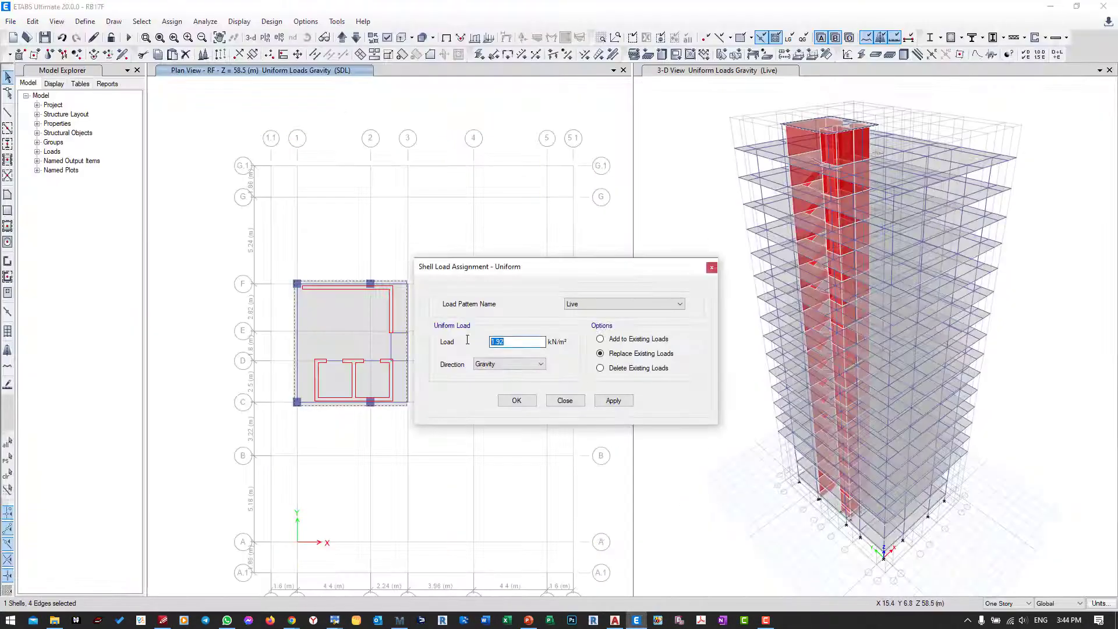
pyautogui.click(568, 308)
pyautogui.click(587, 344)
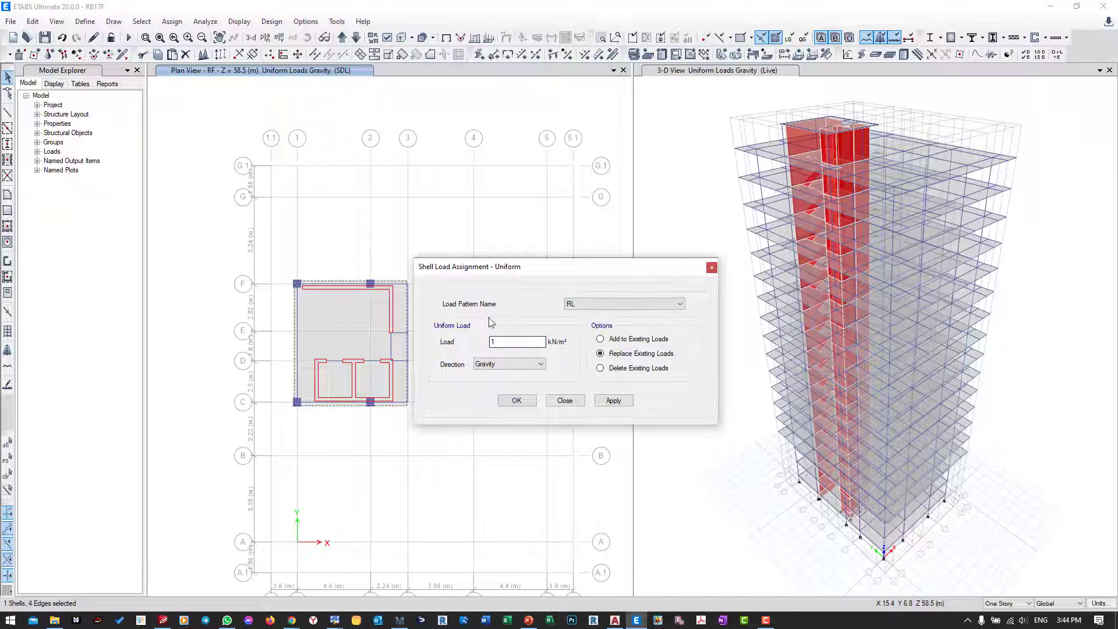
pyautogui.click(613, 400)
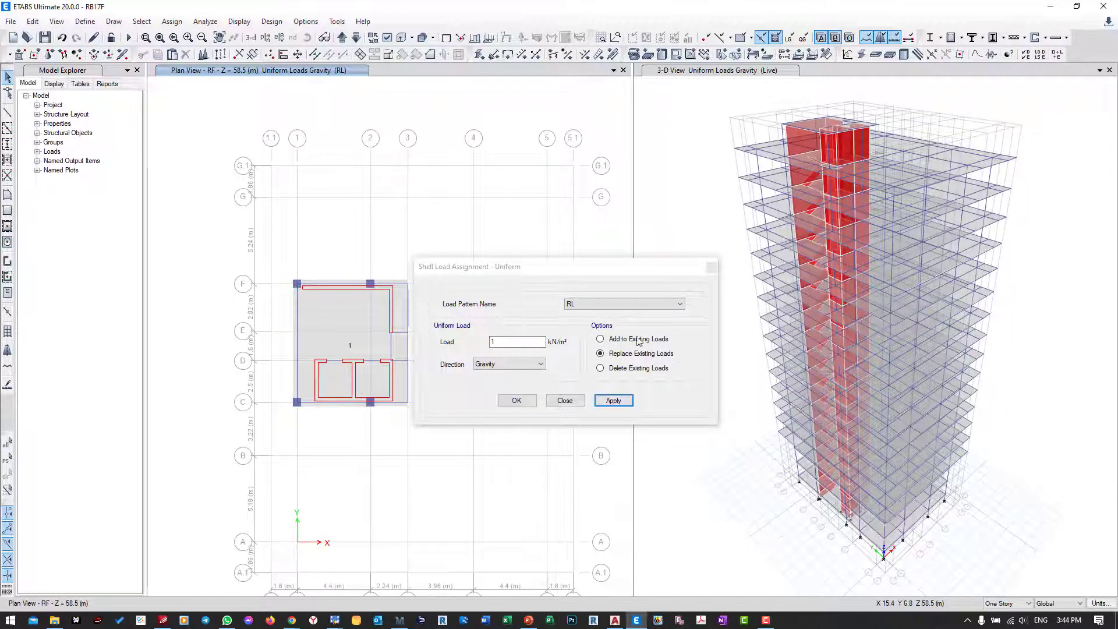
# Step: Reselect the RF slab and assign it a uniform SDL load of 0.5 kN/m², replacing existing loads
pyautogui.click(640, 303)
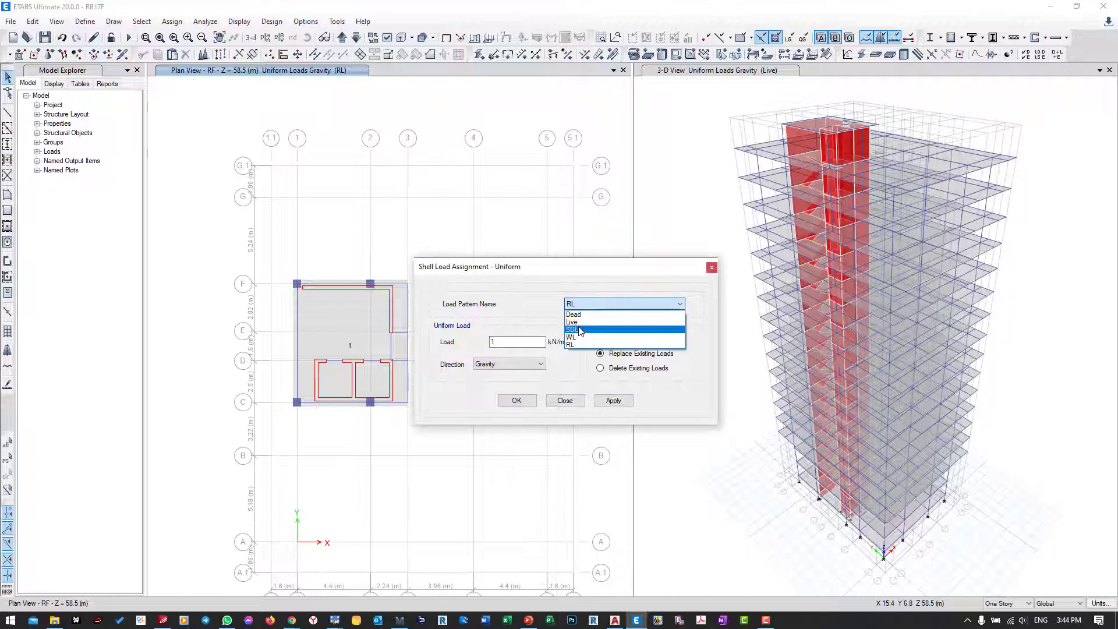
pyautogui.click(588, 327)
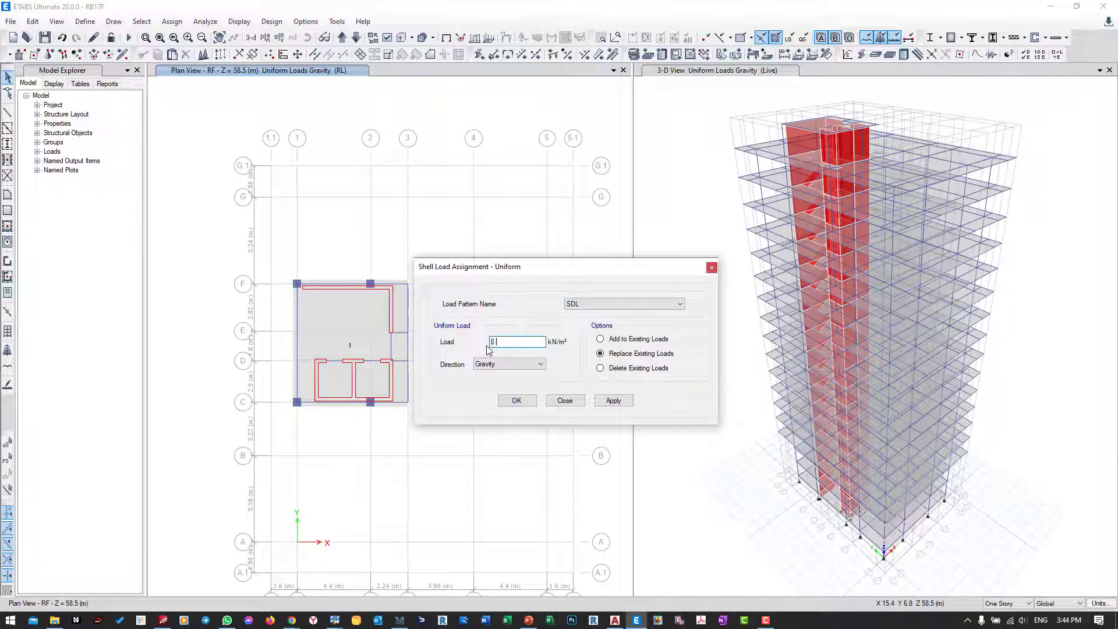
pyautogui.click(613, 400)
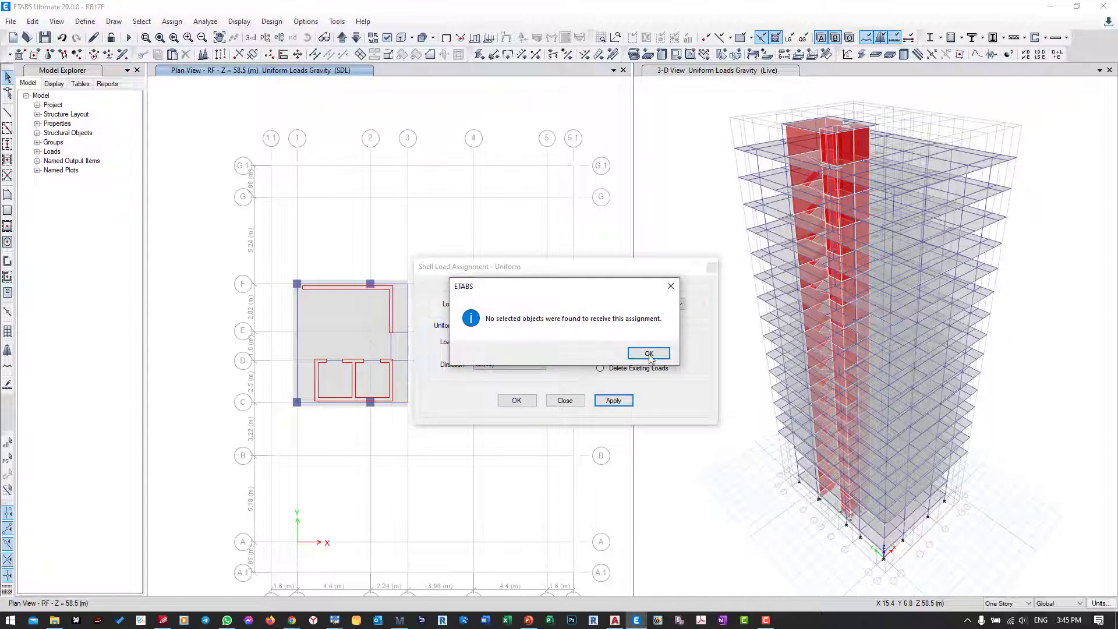
pyautogui.click(649, 354)
pyautogui.click(8, 457)
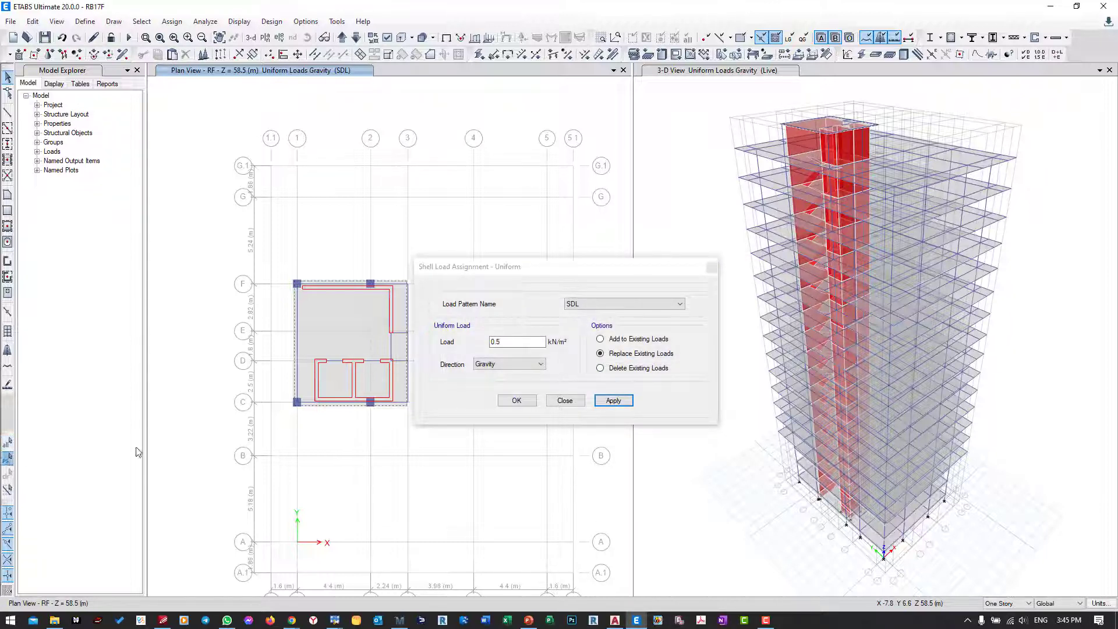
pyautogui.click(613, 400)
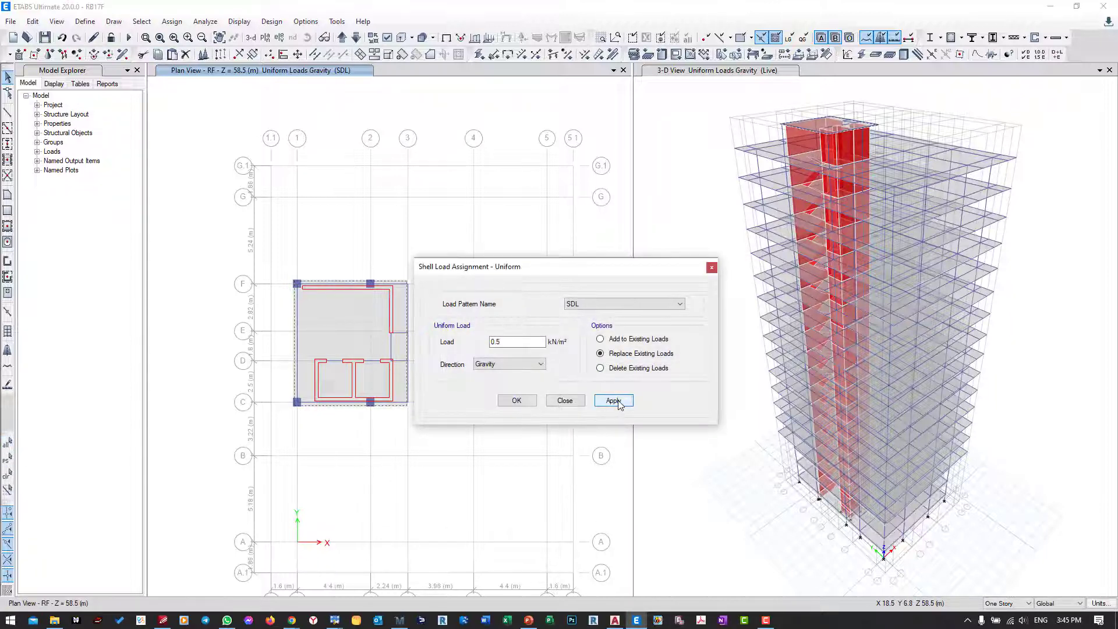
pyautogui.click(564, 401)
# Step: Select all slabs with the ST12 section property and show only these selected objects in the 3-D view
pyautogui.click(727, 278)
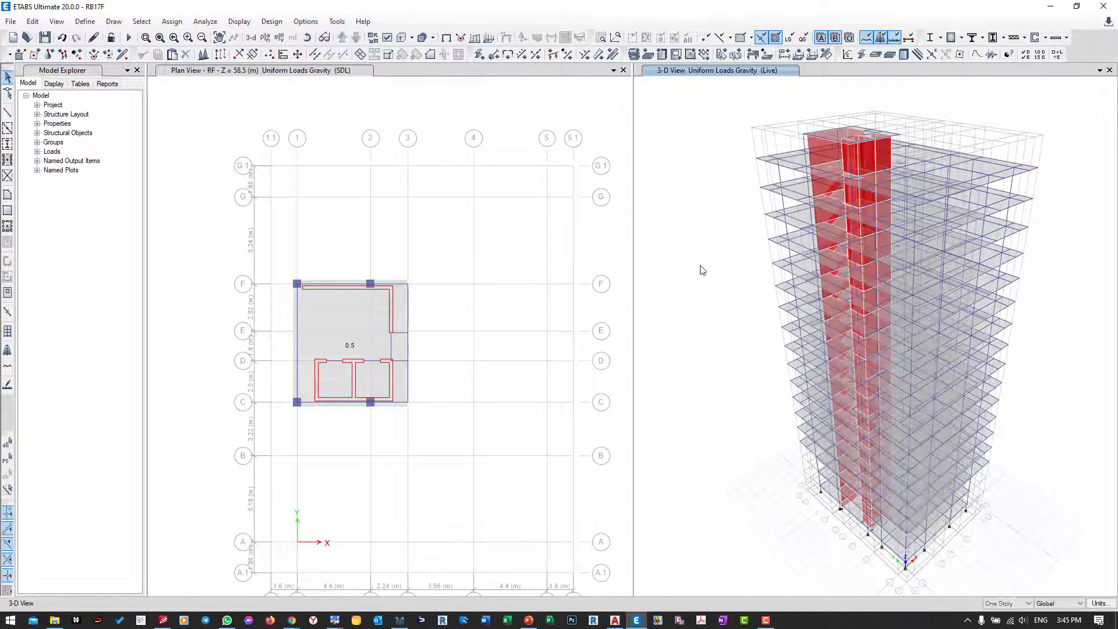
pyautogui.moveTo(703, 252); pyautogui.dragTo(707, 267, button='middle')
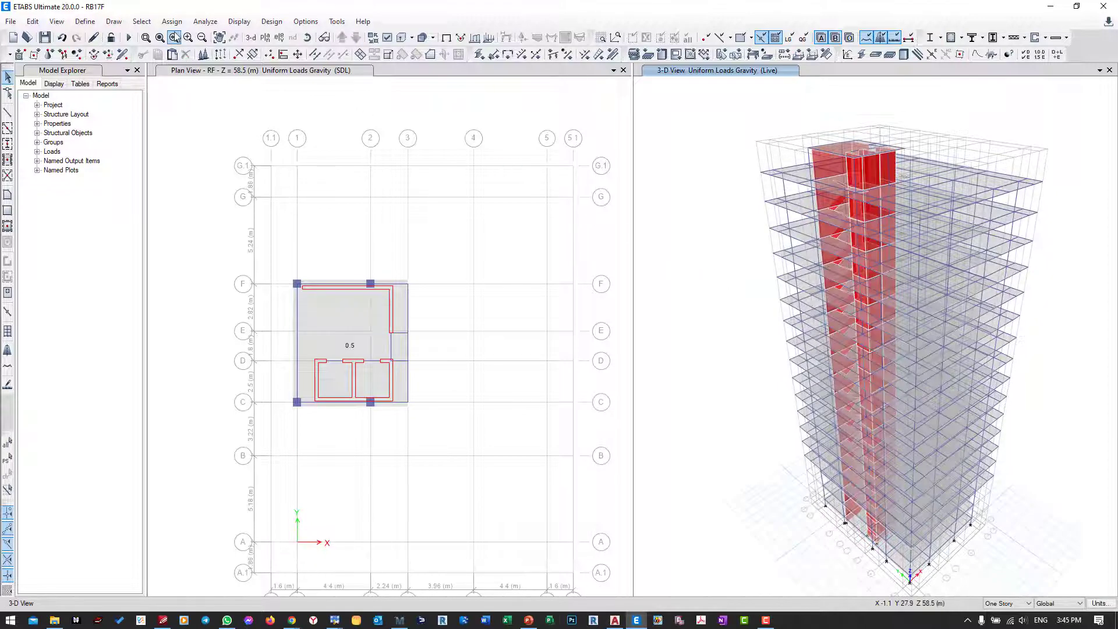
pyautogui.click(142, 21)
pyautogui.moveTo(174, 37)
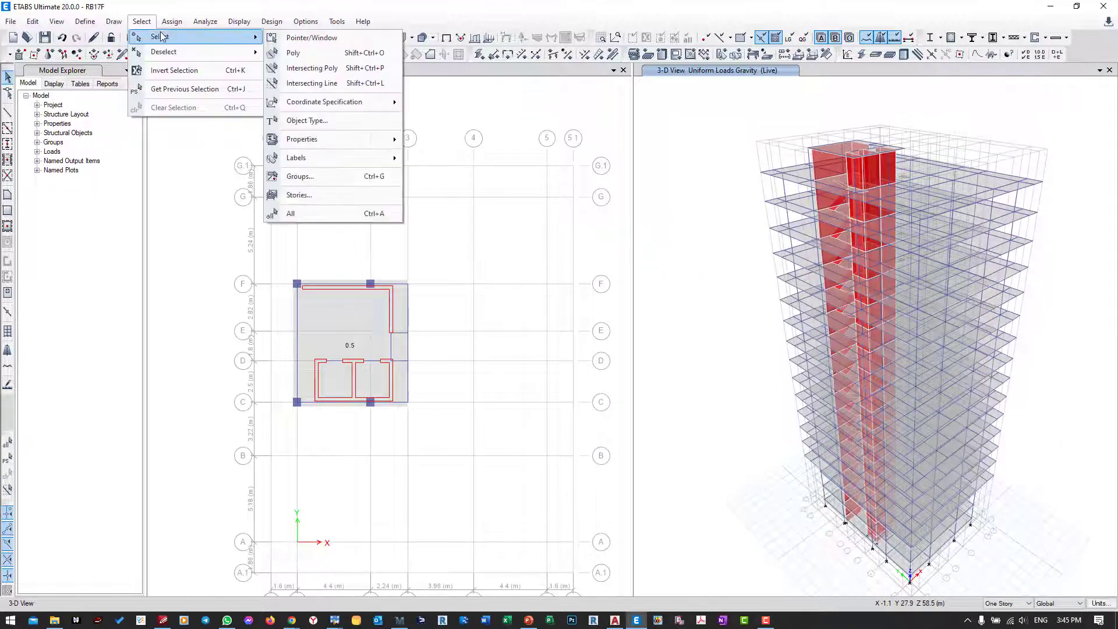
pyautogui.moveTo(372, 139)
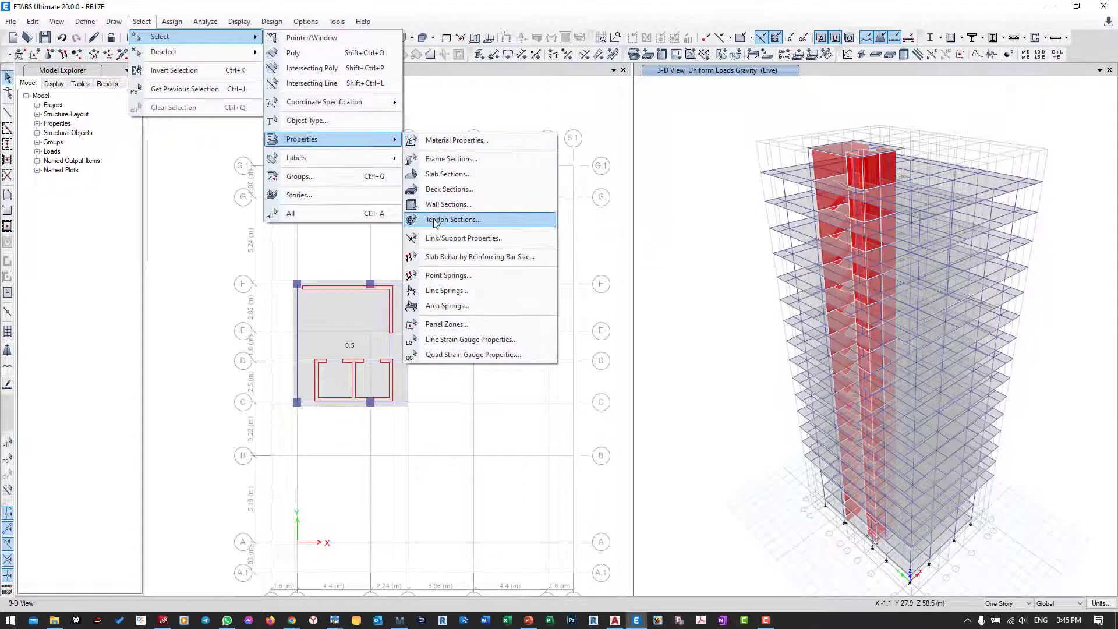
pyautogui.click(443, 175)
pyautogui.click(606, 209)
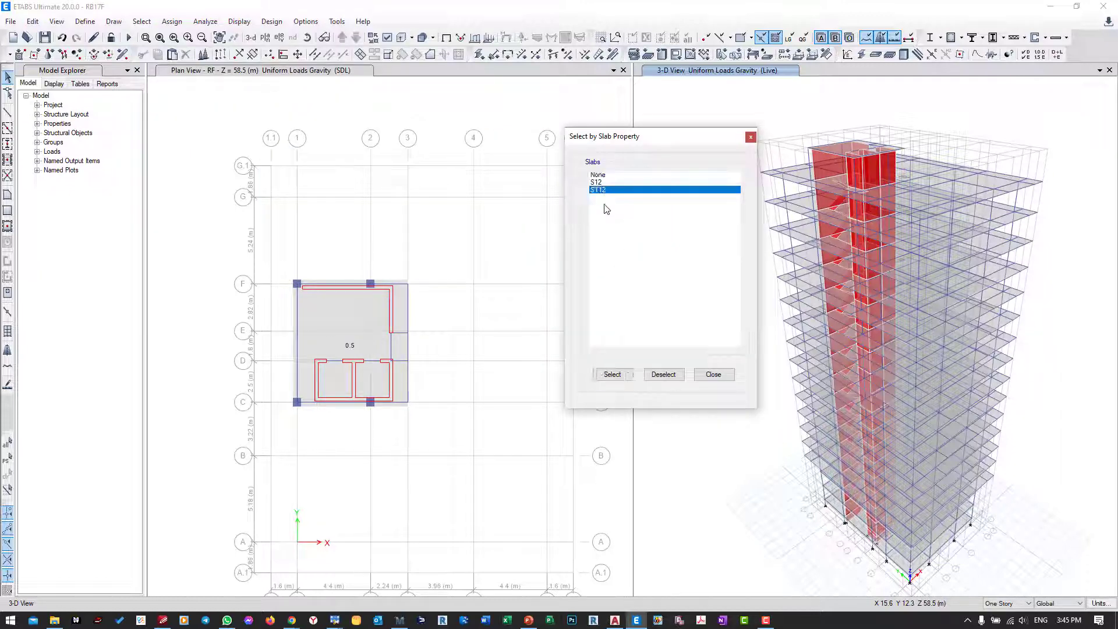
pyautogui.click(612, 374)
pyautogui.click(713, 373)
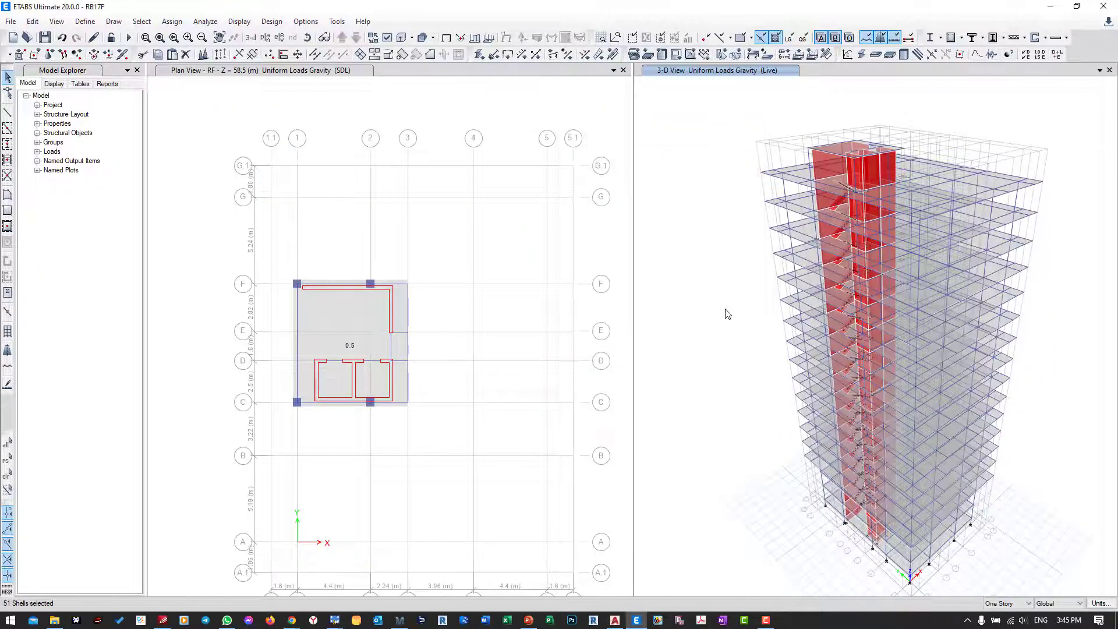
pyautogui.rightClick(729, 276)
pyautogui.click(760, 340)
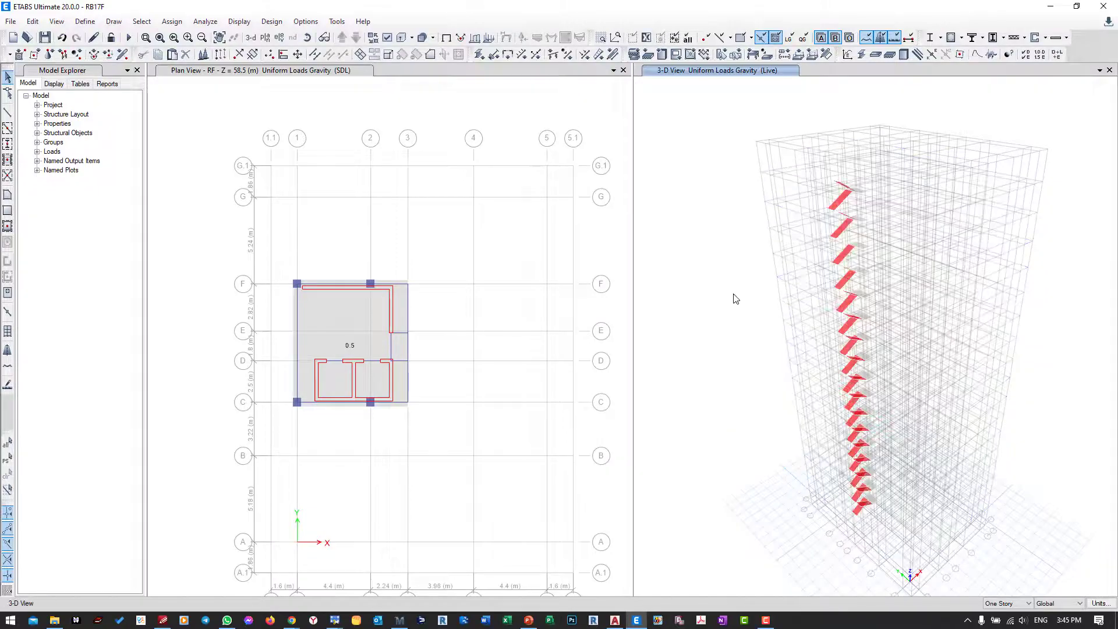
# Step: Set the selection scope to All Stories and select the horizontal staircase landing slabs over the full building height in the 3-D view
pyautogui.scroll(3, 704, 232)
pyautogui.scroll(2, 803, 437)
pyautogui.scroll(3, 833, 457)
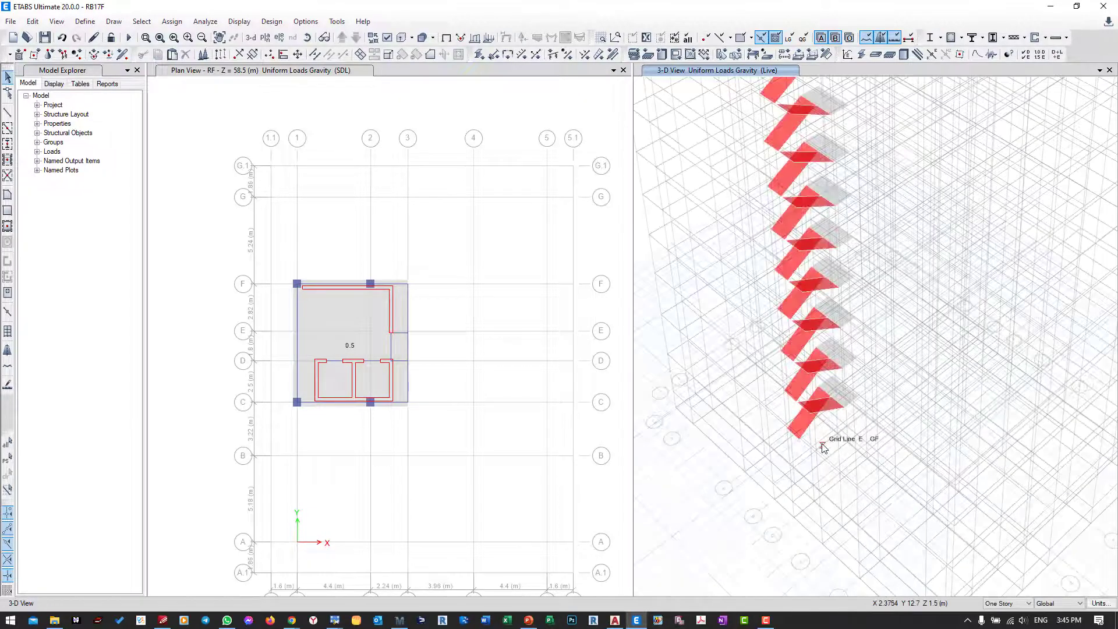
pyautogui.scroll(1, 822, 443)
pyautogui.keyDown('shift'); pyautogui.moveTo(816, 441); pyautogui.dragTo(833, 393, button='middle'); pyautogui.keyUp('shift')
pyautogui.moveTo(813, 524); pyautogui.dragTo(812, 437, button='middle')
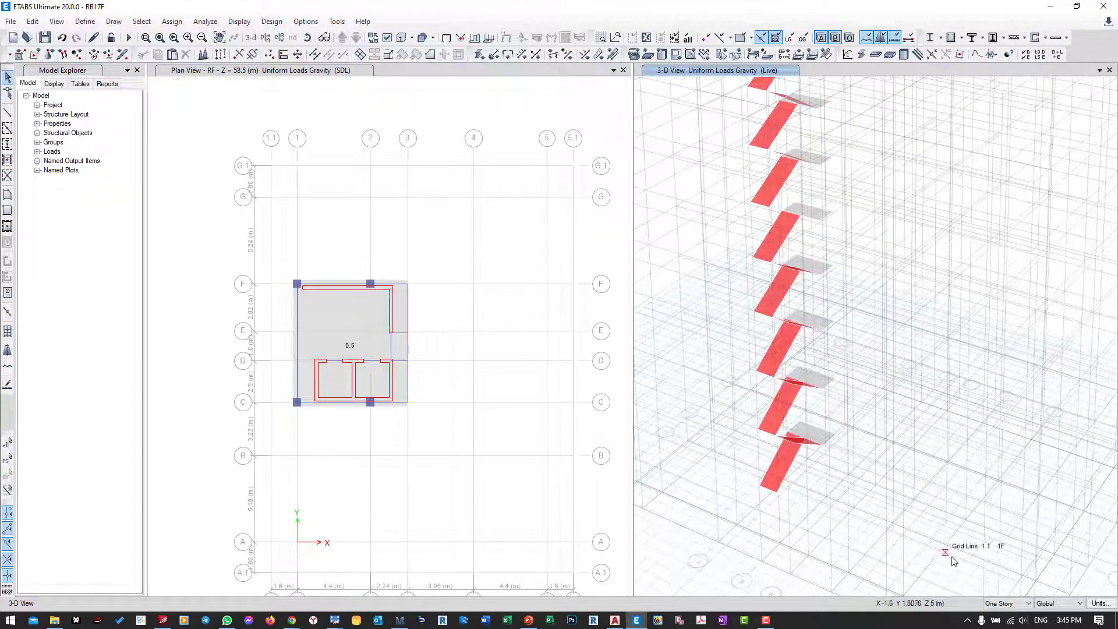
pyautogui.click(1006, 603)
pyautogui.click(1001, 585)
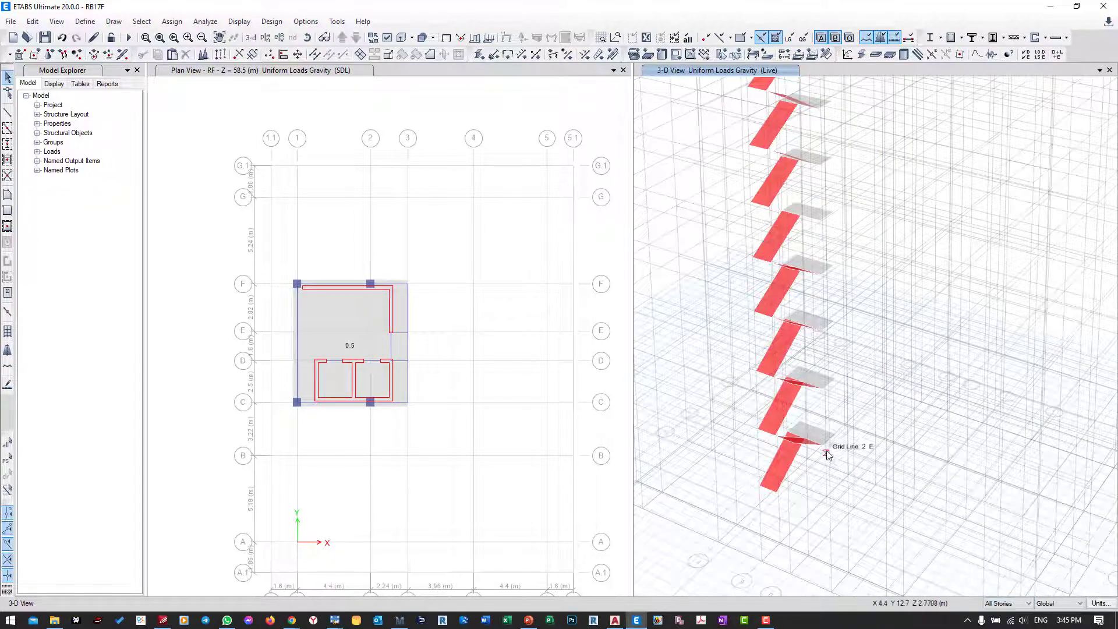
pyautogui.click(820, 437)
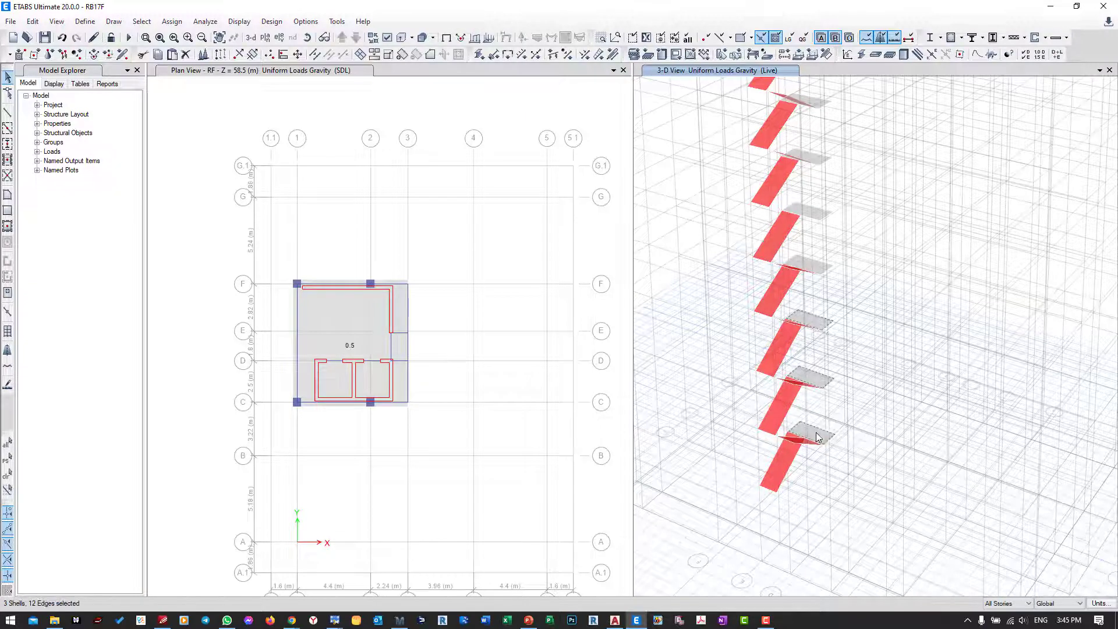
pyautogui.click(815, 264)
pyautogui.moveTo(845, 233); pyautogui.dragTo(860, 437, button='middle')
pyautogui.moveTo(859, 208); pyautogui.dragTo(856, 420, button='middle')
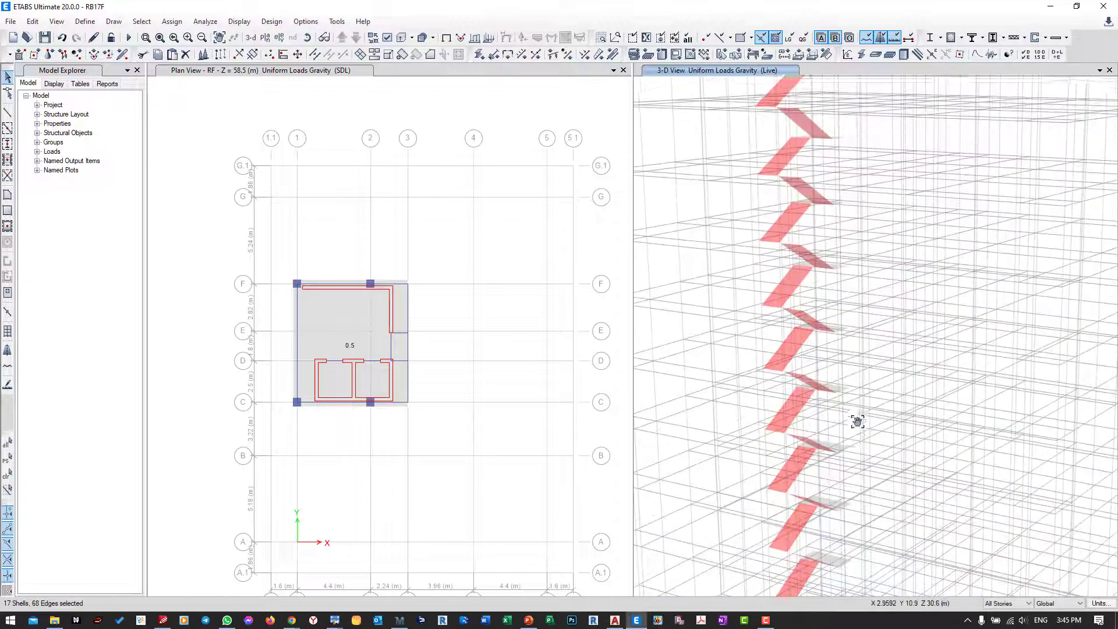
pyautogui.moveTo(868, 270); pyautogui.dragTo(850, 446, button='middle')
pyautogui.moveTo(864, 250)
pyautogui.mouseDown(button='middle')
pyautogui.moveTo(844, 458)
pyautogui.moveTo(825, 202)
pyautogui.mouseUp(button='middle')
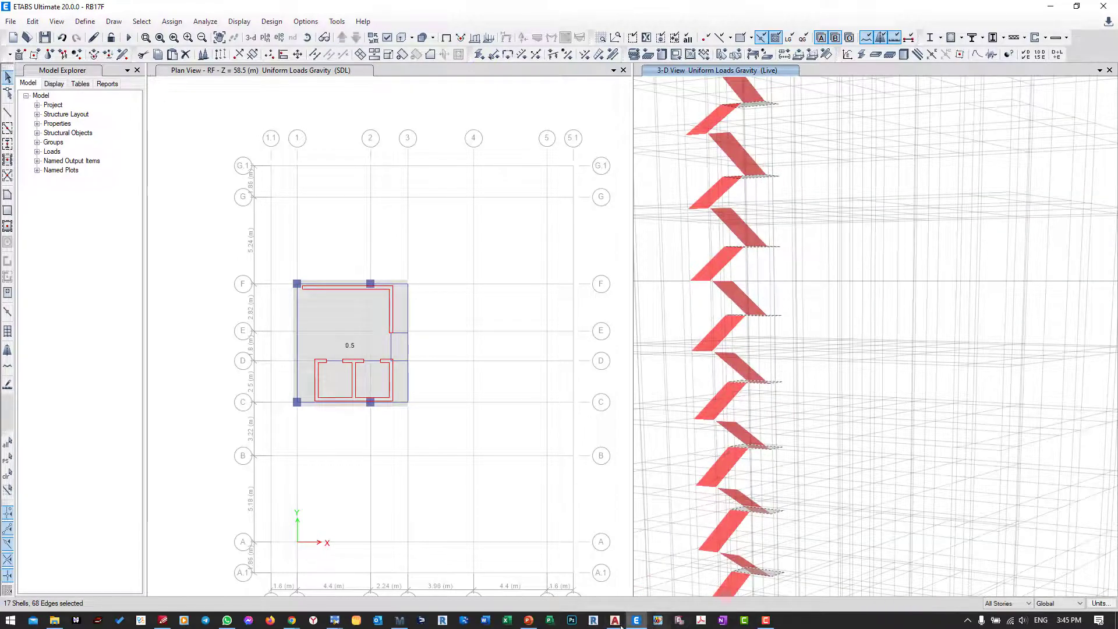
# Step: Examine the dead and live loads for the stair waist and landing in the Mathcad staircase calculation, and return to ETABS
pyautogui.click(399, 620)
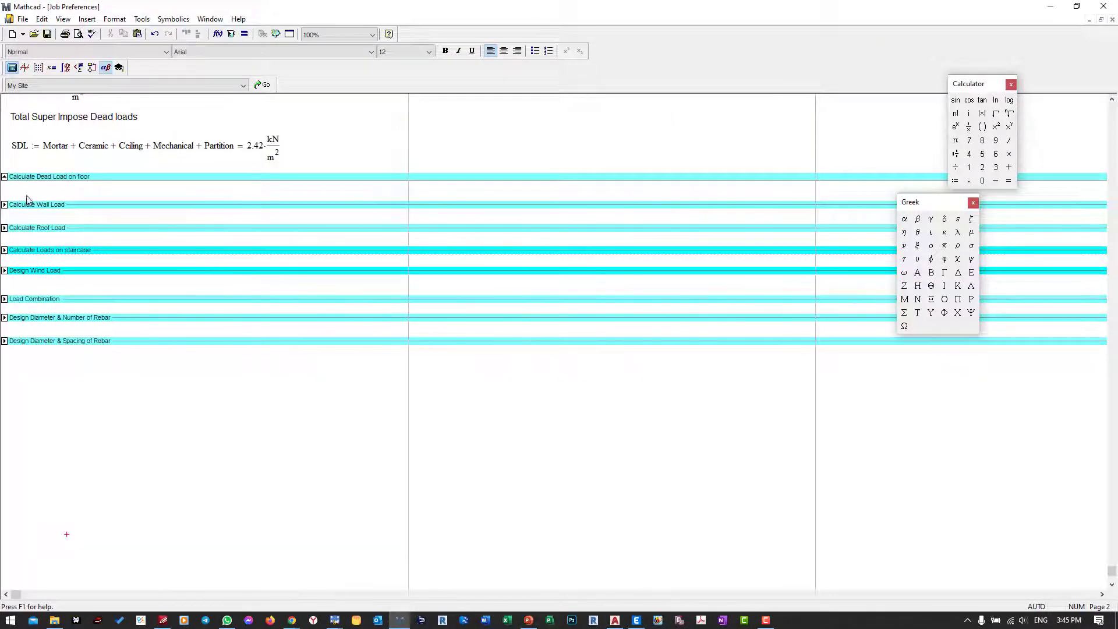
pyautogui.click(4, 177)
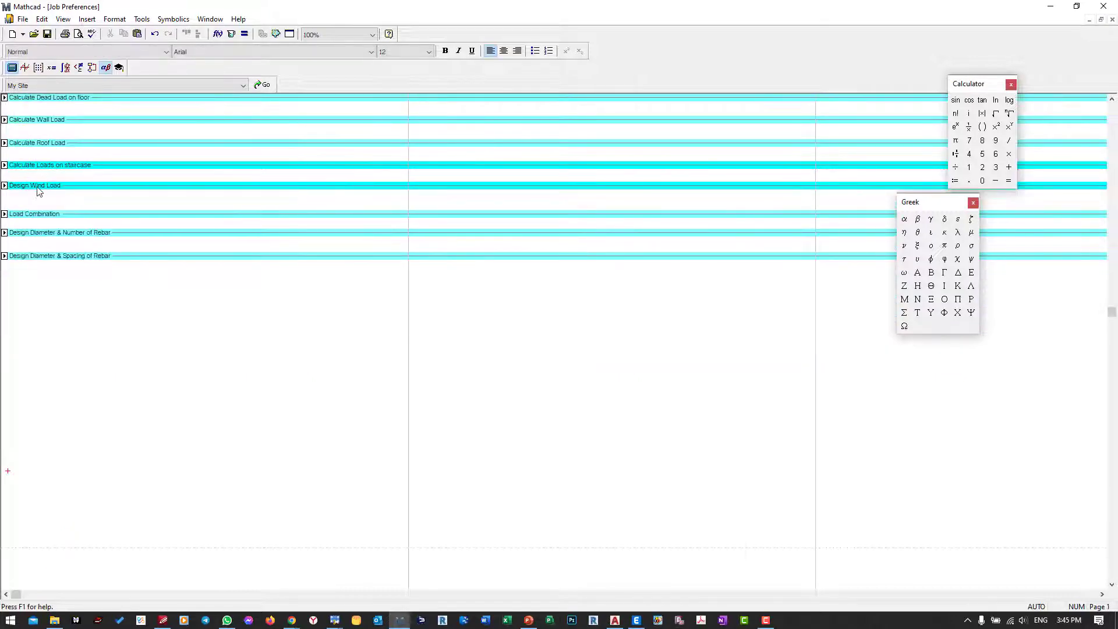
pyautogui.doubleClick(55, 169)
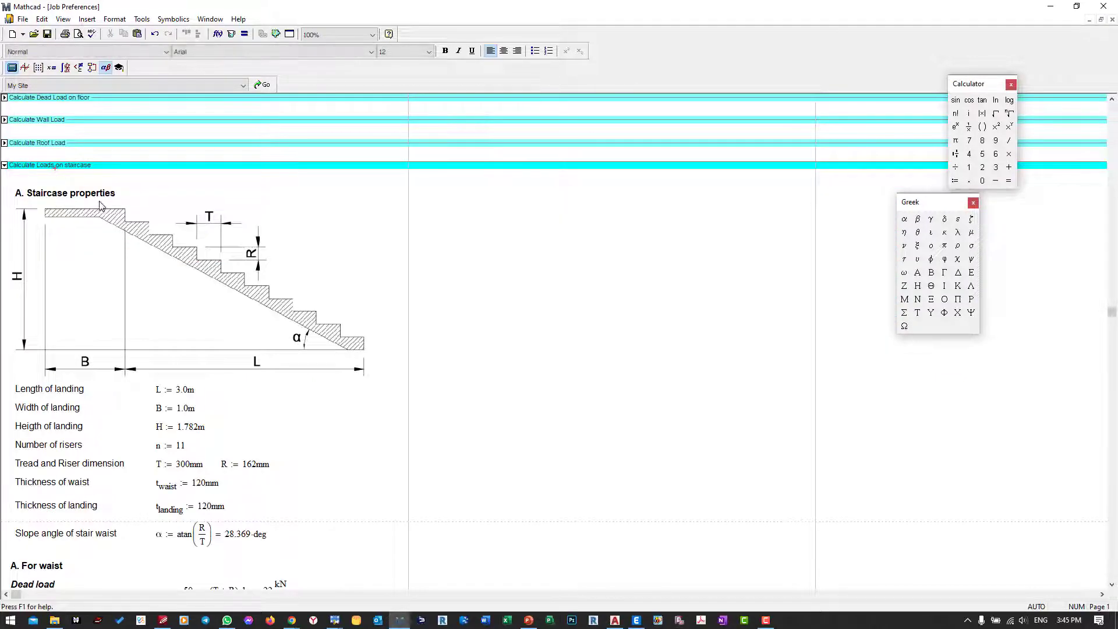
pyautogui.scroll(-3, 122, 274)
pyautogui.scroll(-5, 140, 320)
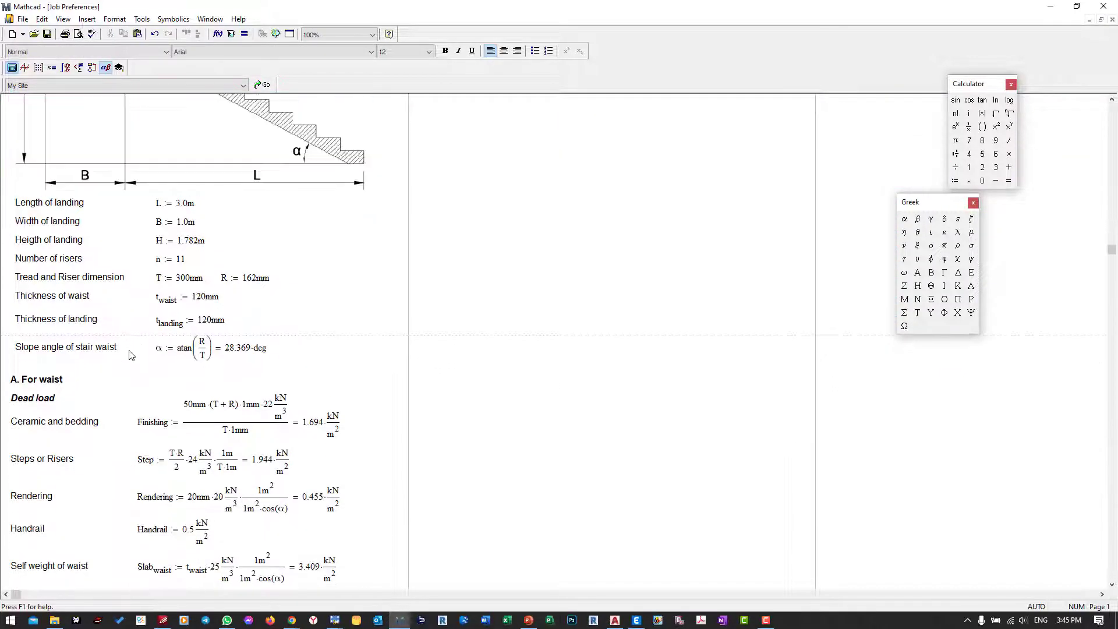
pyautogui.scroll(-4, 79, 396)
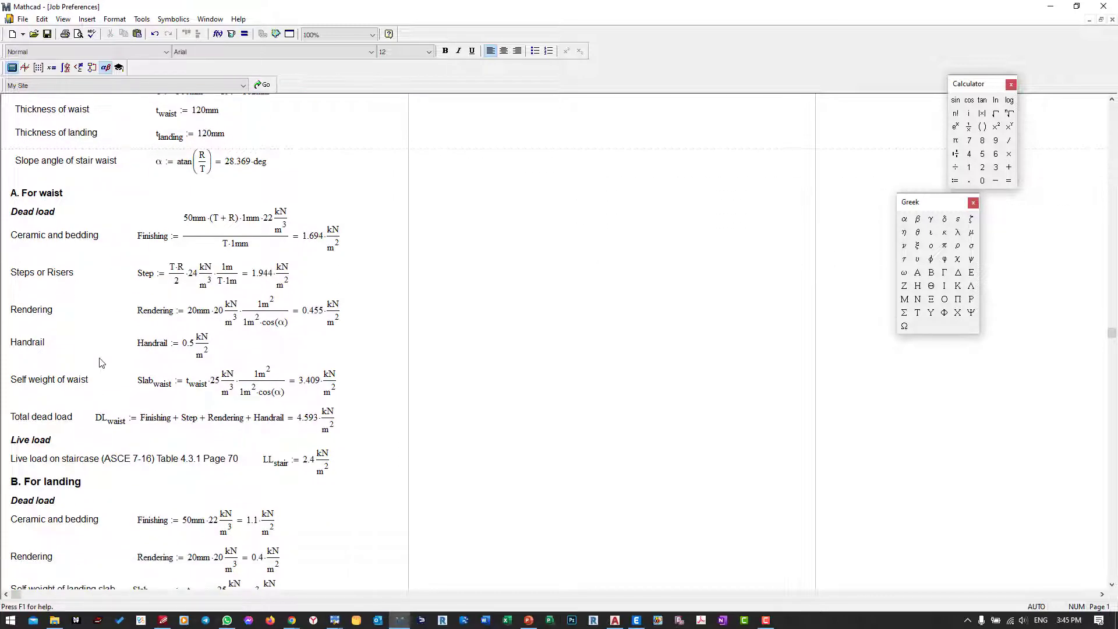
pyautogui.scroll(-2, 140, 448)
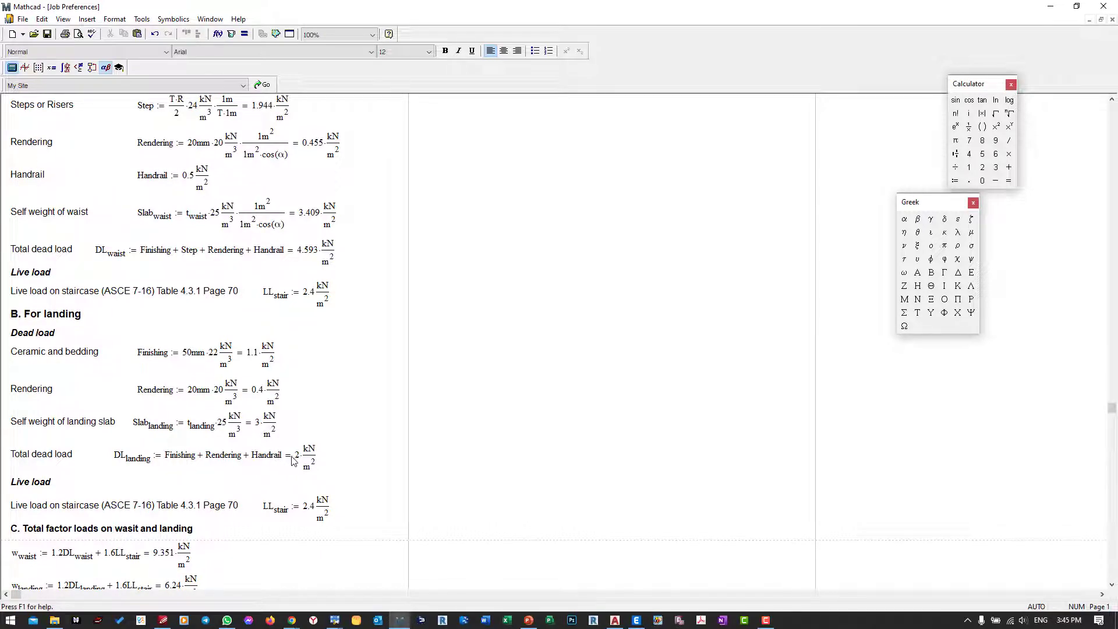
pyautogui.click(1050, 6)
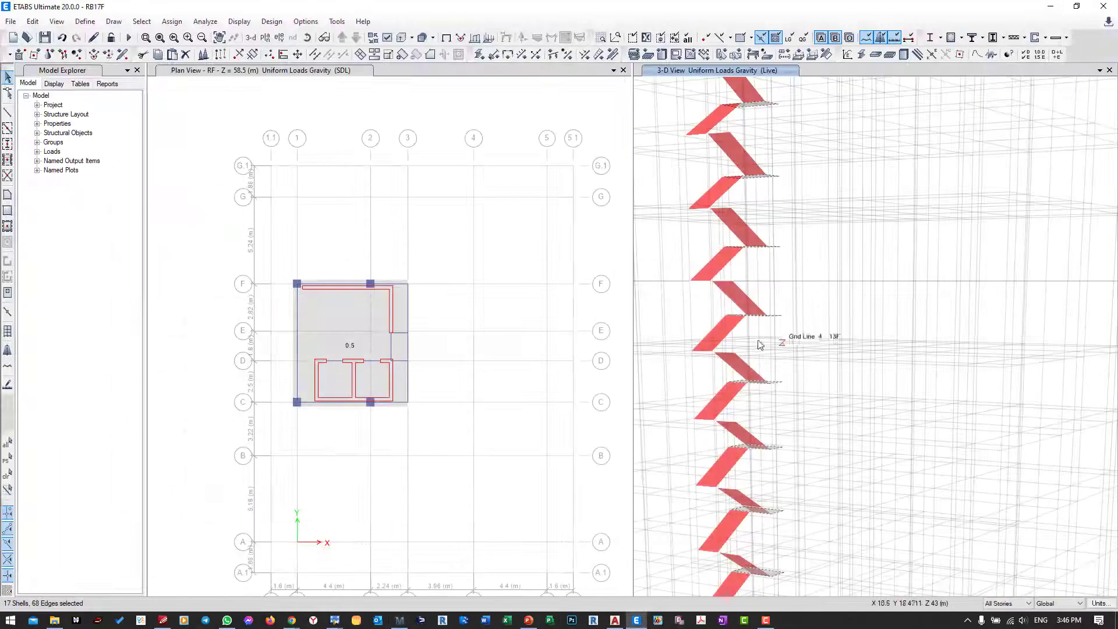
# Step: Assign the selected staircase landing slabs a uniform SDL load of 2 kN/m² in the gravity direction, replacing existing loads
pyautogui.click(172, 21)
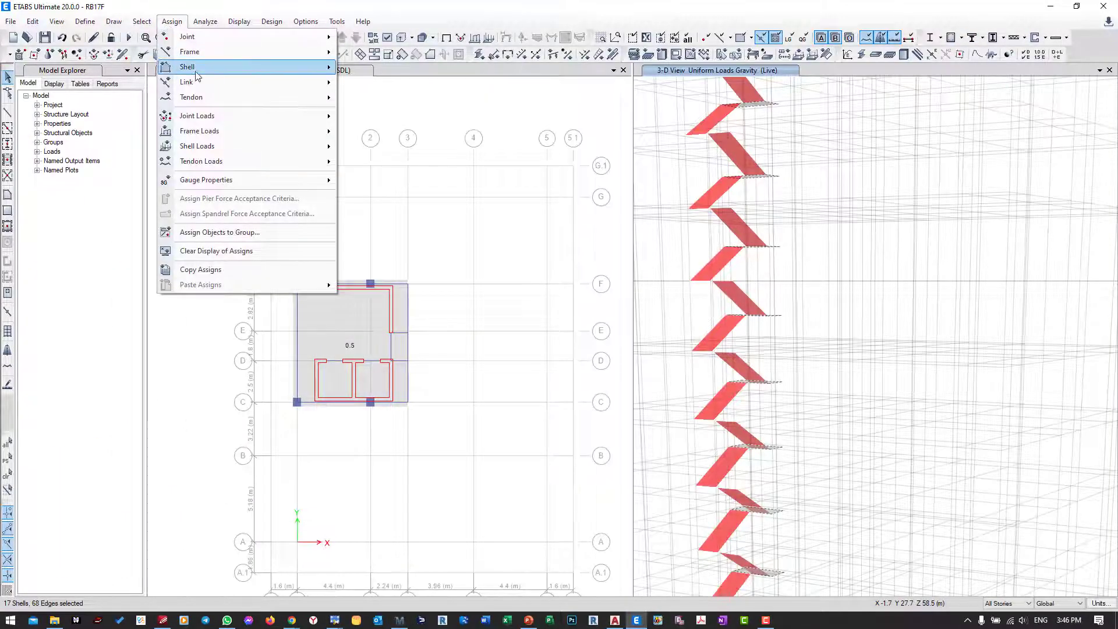
pyautogui.moveTo(192, 67)
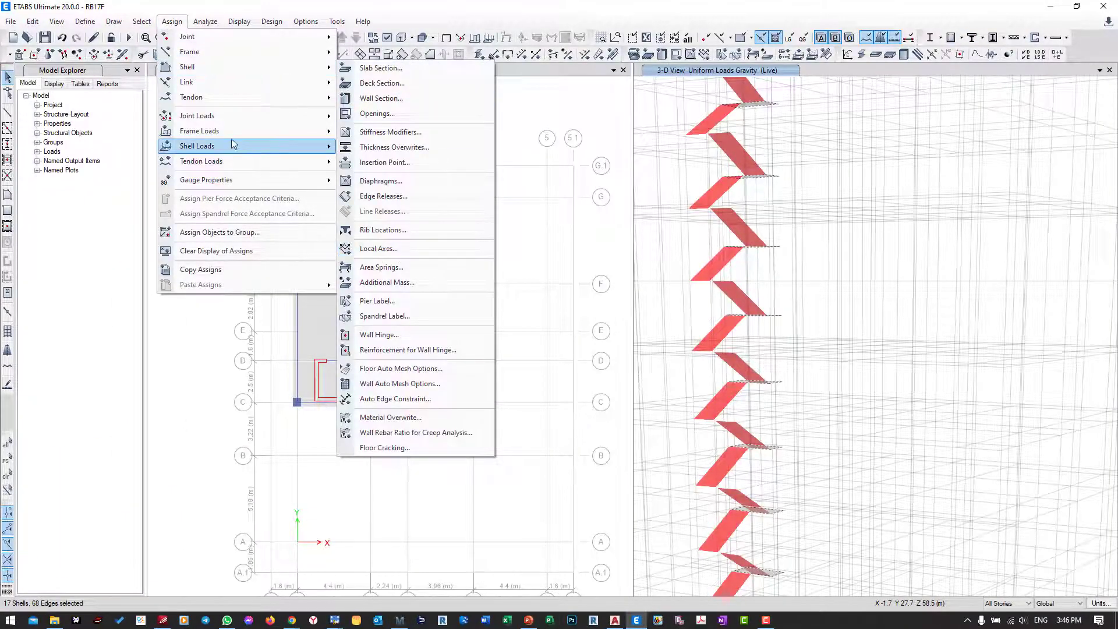
pyautogui.moveTo(198, 149)
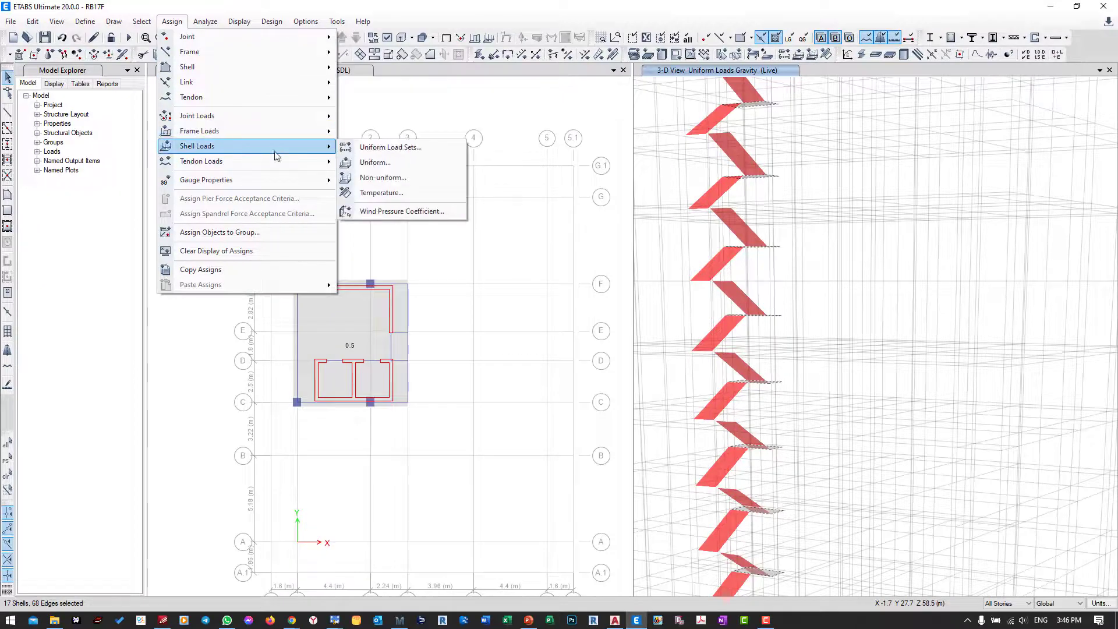
pyautogui.click(373, 163)
pyautogui.click(573, 308)
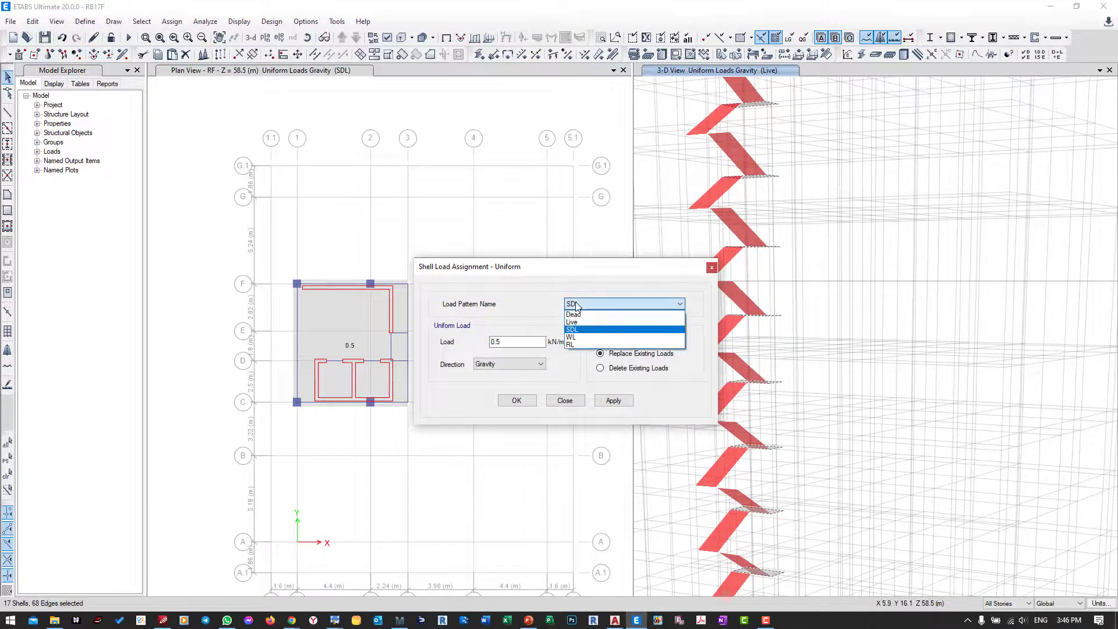
pyautogui.click(573, 315)
pyautogui.moveTo(567, 266); pyautogui.dragTo(445, 231)
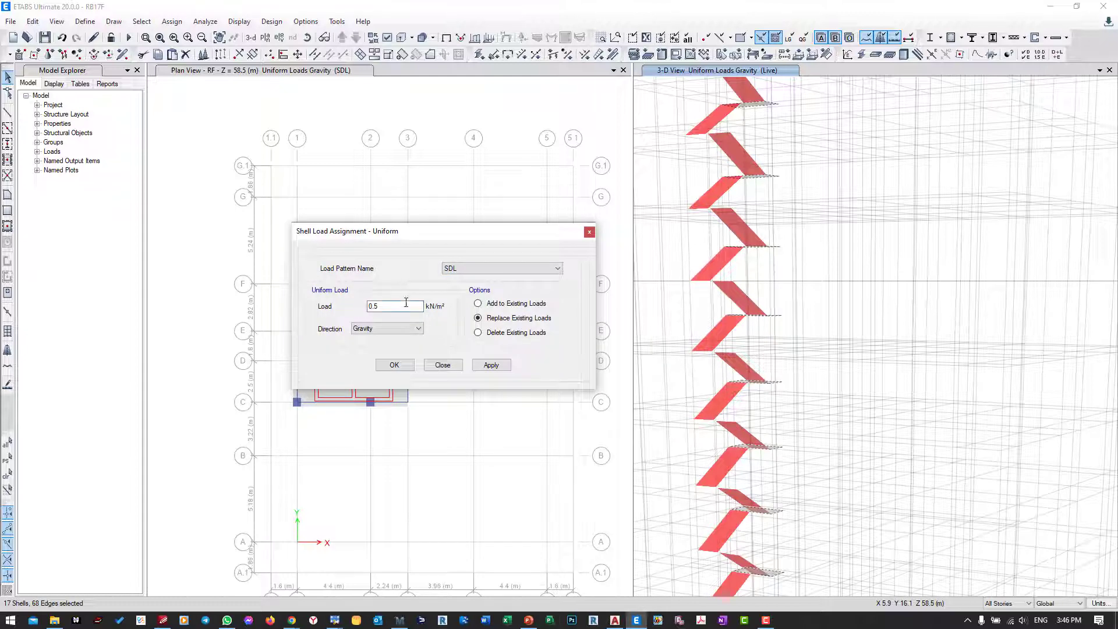
pyautogui.moveTo(408, 306); pyautogui.dragTo(354, 307)
pyautogui.click(492, 364)
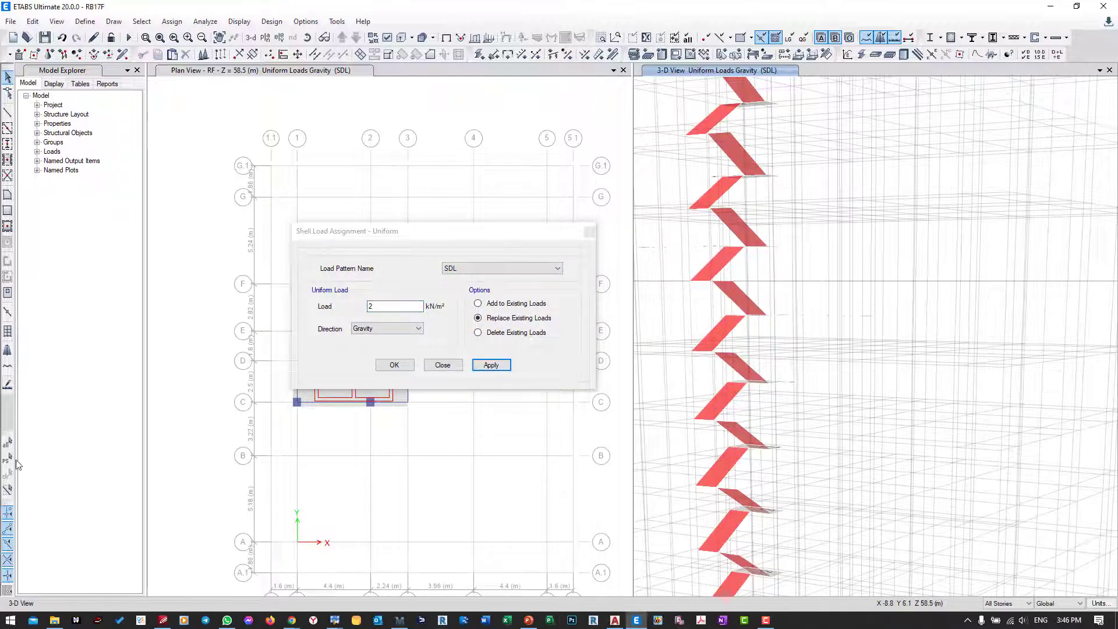
# Step: Assign the staircase landing slabs a uniform Live load of 2.4 kN/m², replacing existing loads
pyautogui.click(501, 268)
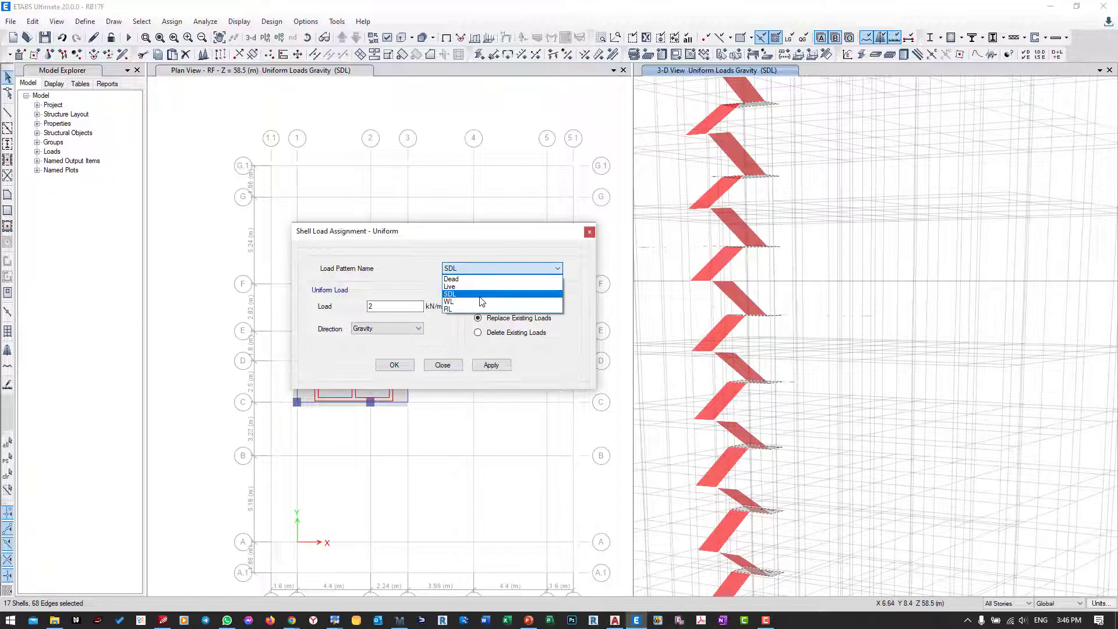
pyautogui.click(475, 286)
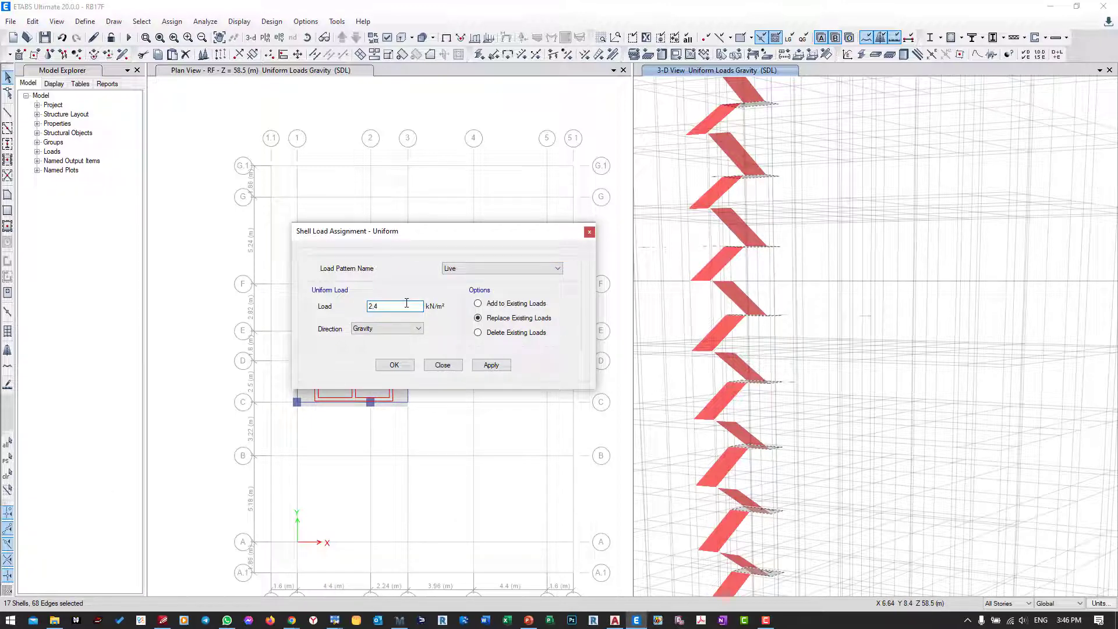
pyautogui.click(491, 365)
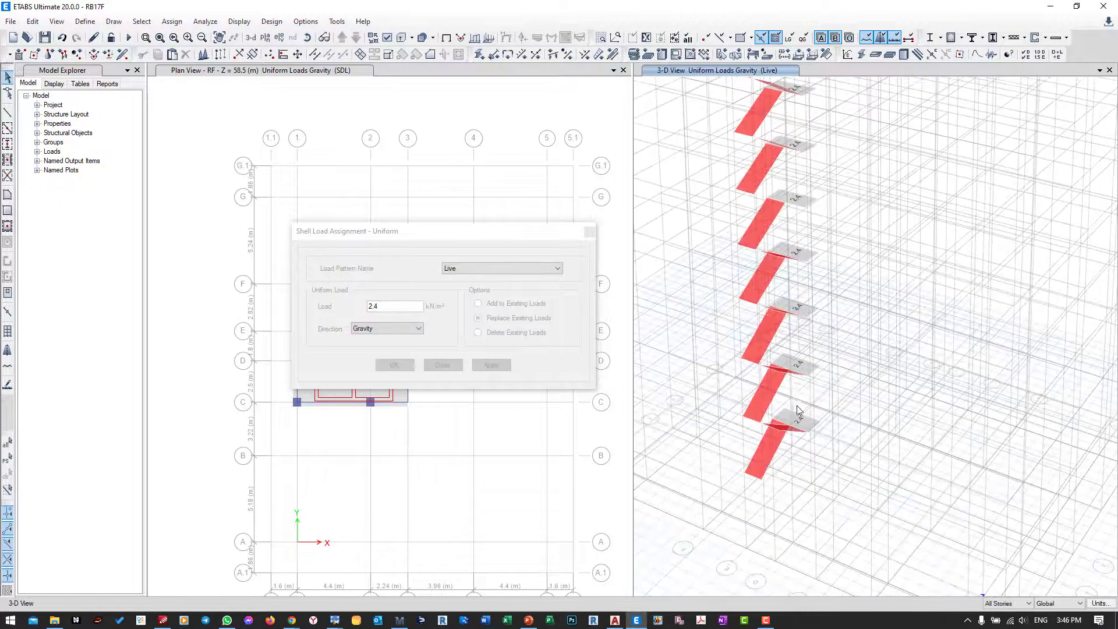
# Step: Select all inclined stair waist slabs over the full building height and assign them a uniform Live load of 2.4 kN/m²
pyautogui.scroll(3, 777, 438)
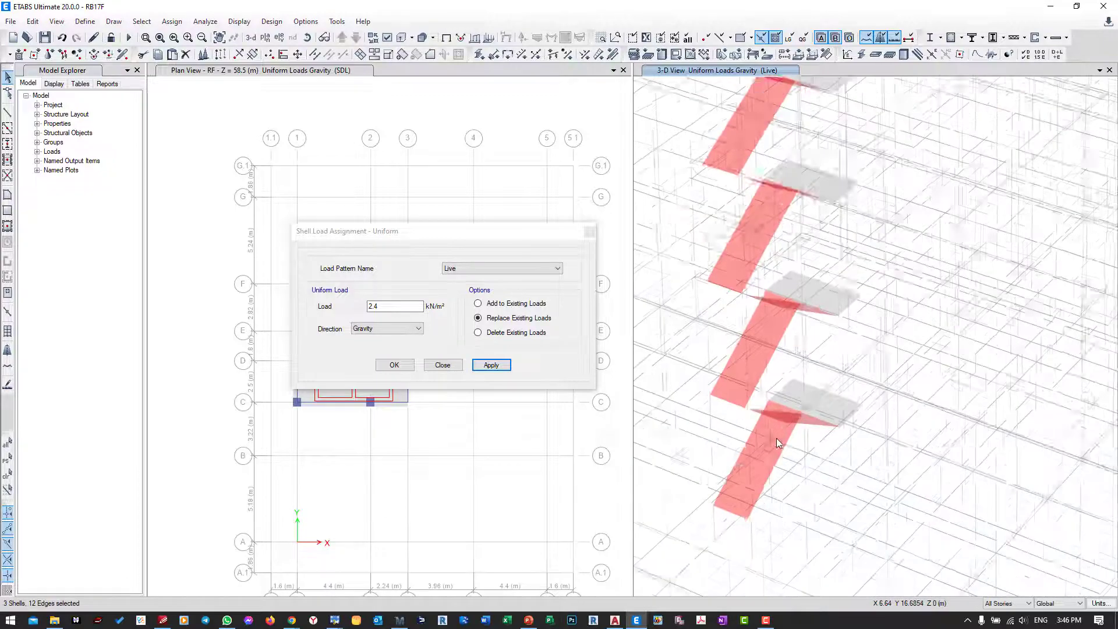
pyautogui.scroll(-8, 820, 408)
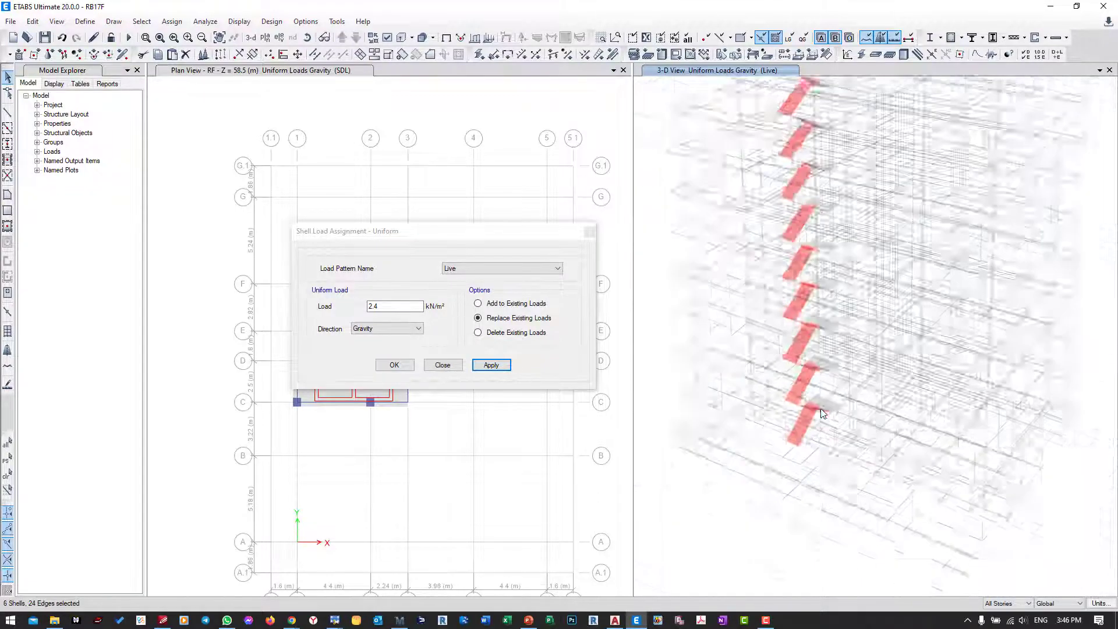
pyautogui.scroll(8, 804, 390)
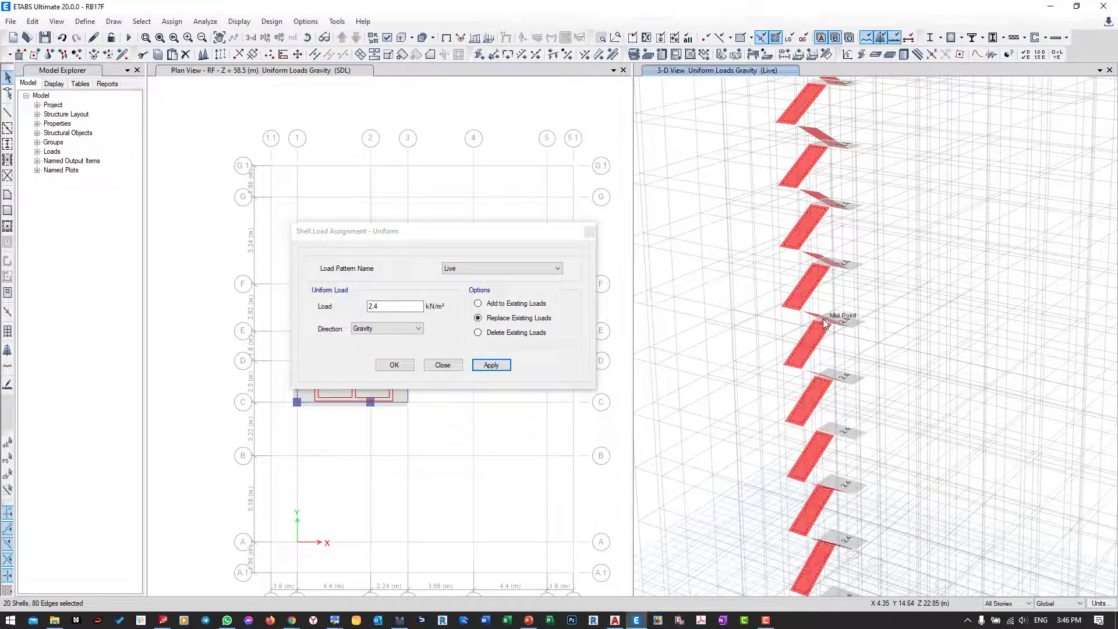
pyautogui.scroll(4, 816, 261)
pyautogui.scroll(2, 816, 254)
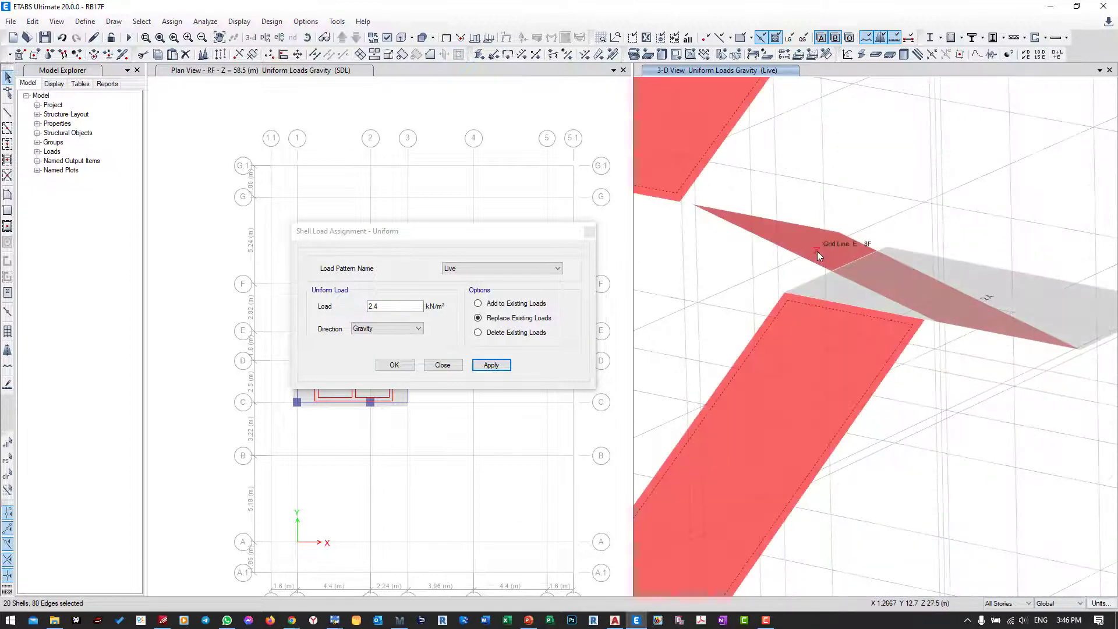
pyautogui.scroll(-10, 816, 250)
pyautogui.moveTo(776, 155); pyautogui.dragTo(780, 270, button='middle')
pyautogui.moveTo(754, 485); pyautogui.dragTo(736, 409, button='middle')
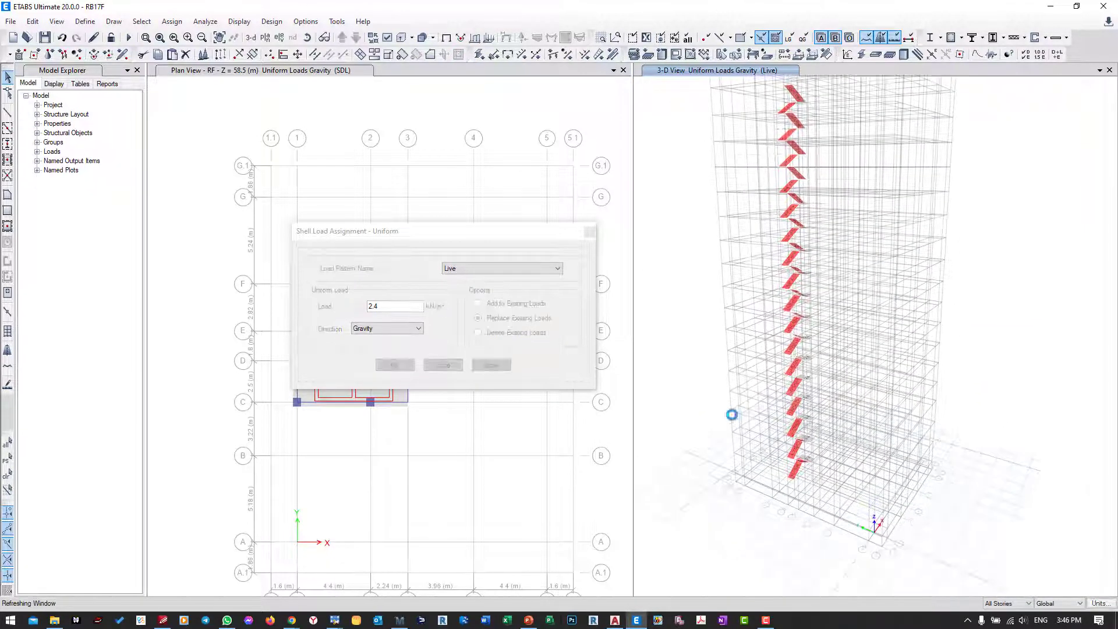
pyautogui.click(491, 364)
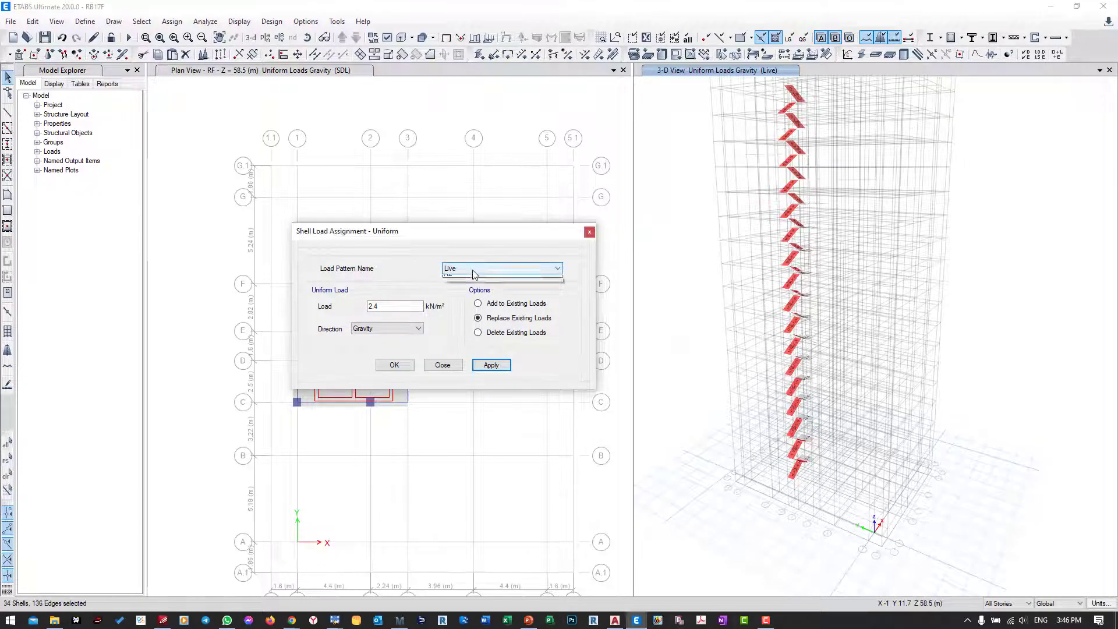
# Step: Choose the SDL load pattern and check the stair waist's total dead load in the Mathcad staircase calculation
pyautogui.click(469, 270)
pyautogui.click(464, 294)
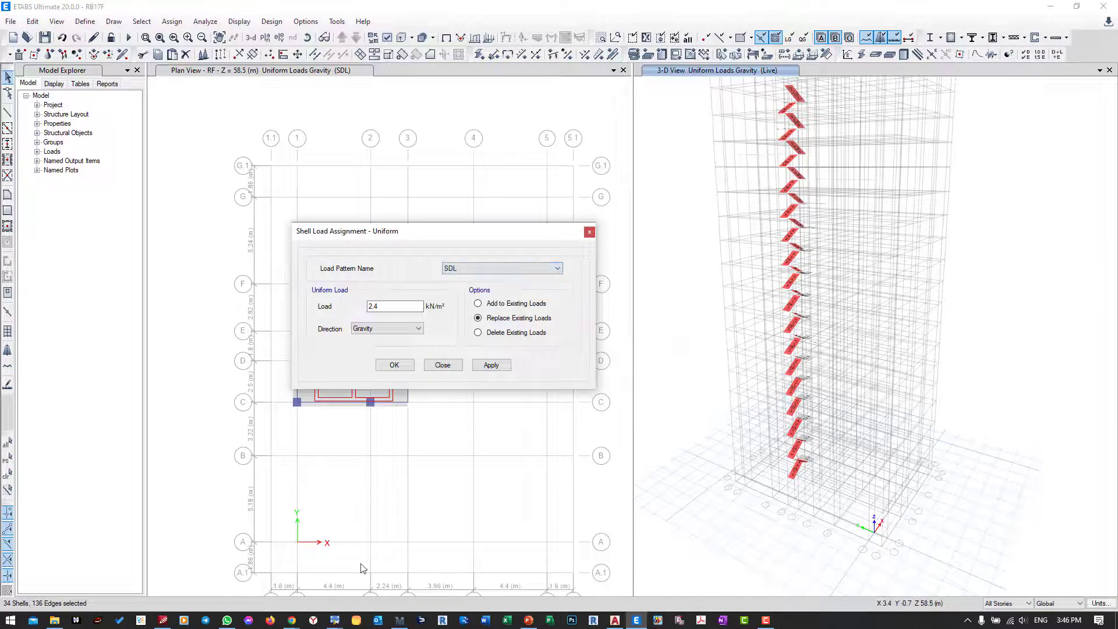
pyautogui.click(399, 620)
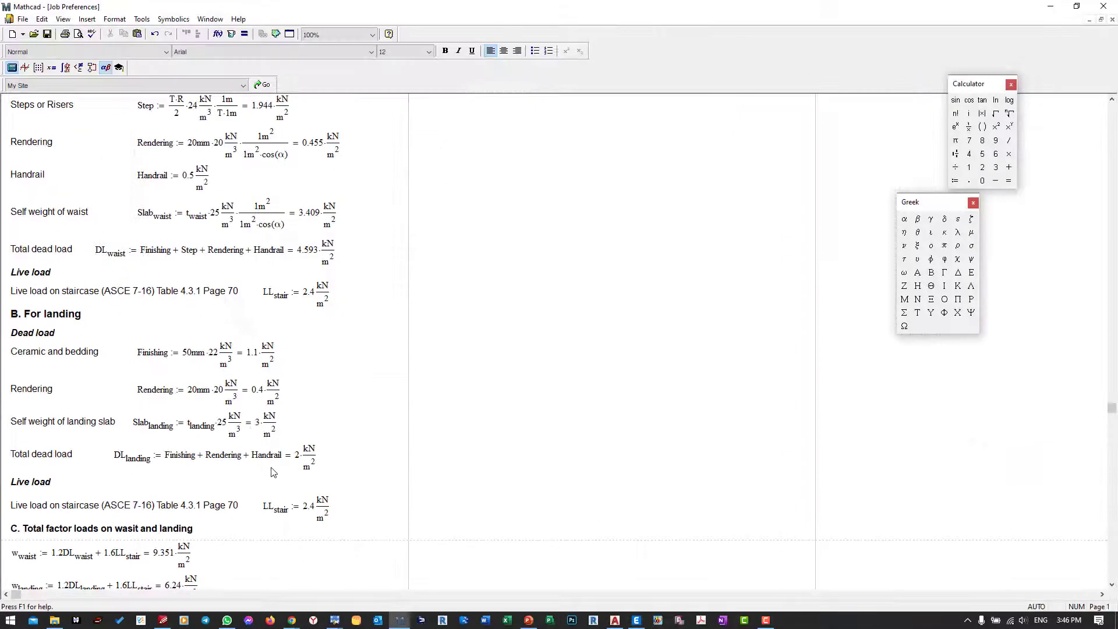
pyautogui.click(308, 295)
pyautogui.click(304, 253)
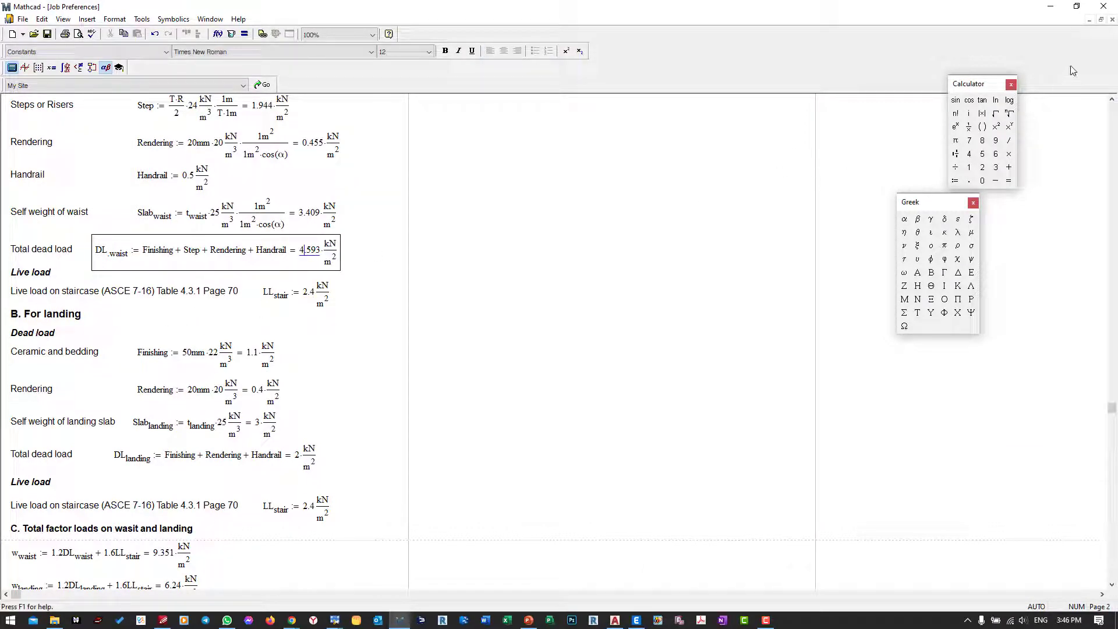
pyautogui.click(1056, 9)
# Step: Assign the inclined stair waist slabs a uniform SDL load of 4.493 kN/m², replacing existing loads, and finish the load assignment
pyautogui.click(407, 304)
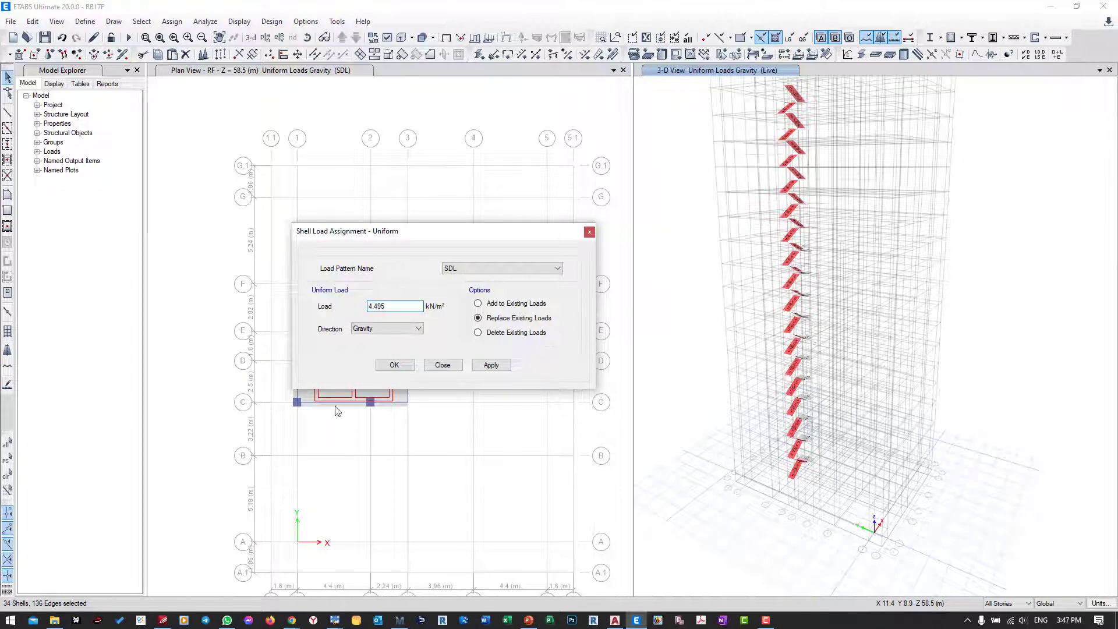
pyautogui.click(401, 621)
pyautogui.click(400, 620)
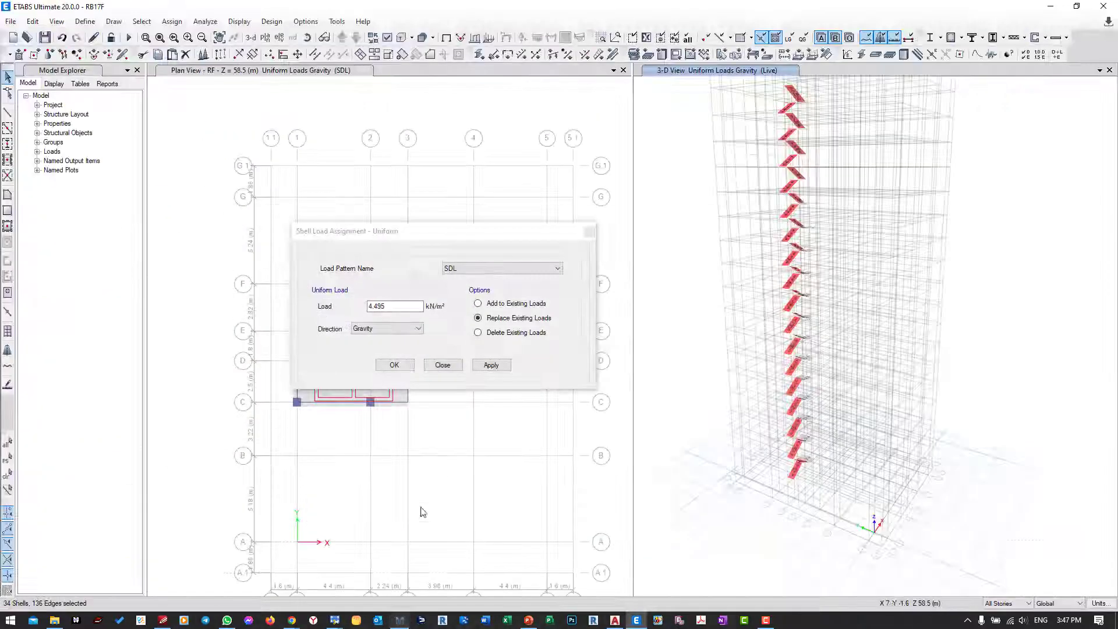
pyautogui.click(396, 304)
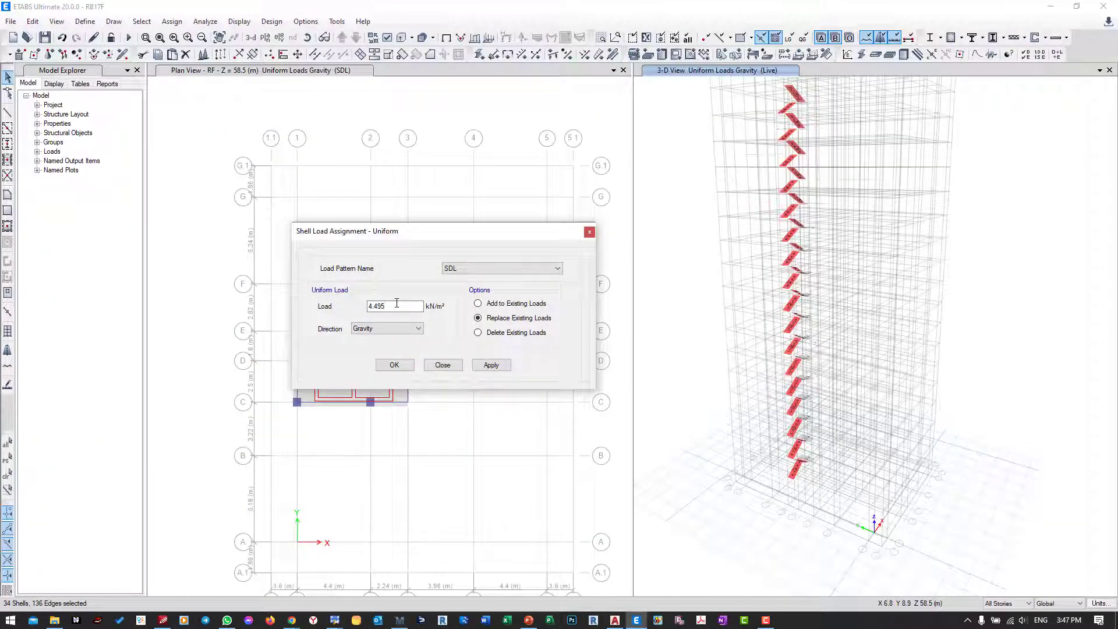
pyautogui.click(492, 366)
pyautogui.click(394, 365)
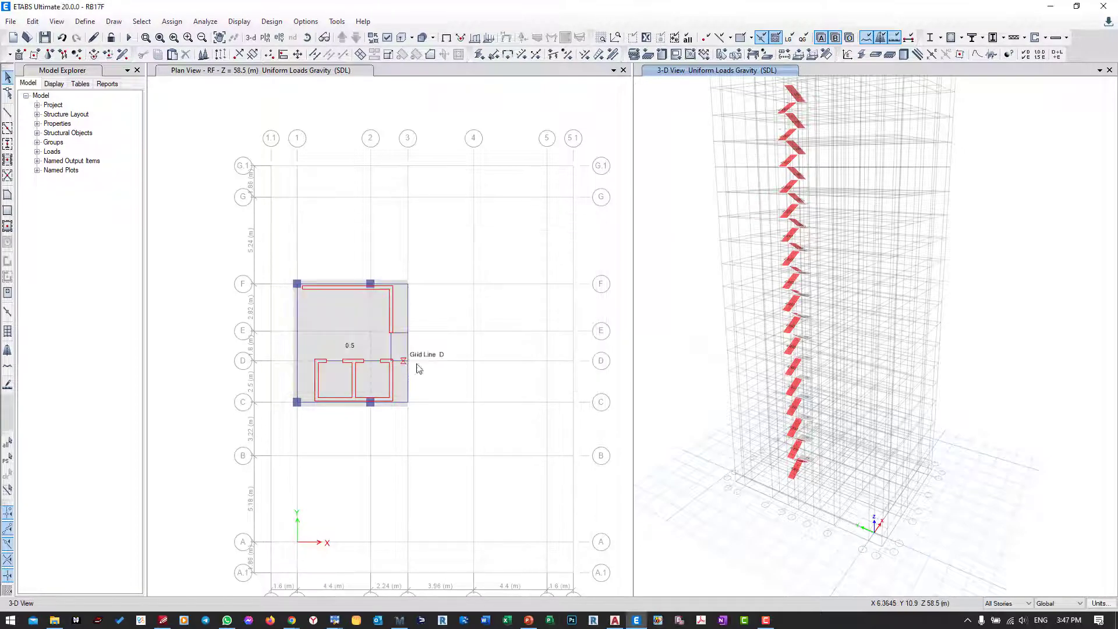
# Step: Examine the elevator capacities and shaft dimensions in the AutoCAD floor plan, along with the lift shaft cross-section image in Chrome
pyautogui.moveTo(696, 302); pyautogui.dragTo(733, 343, button='middle')
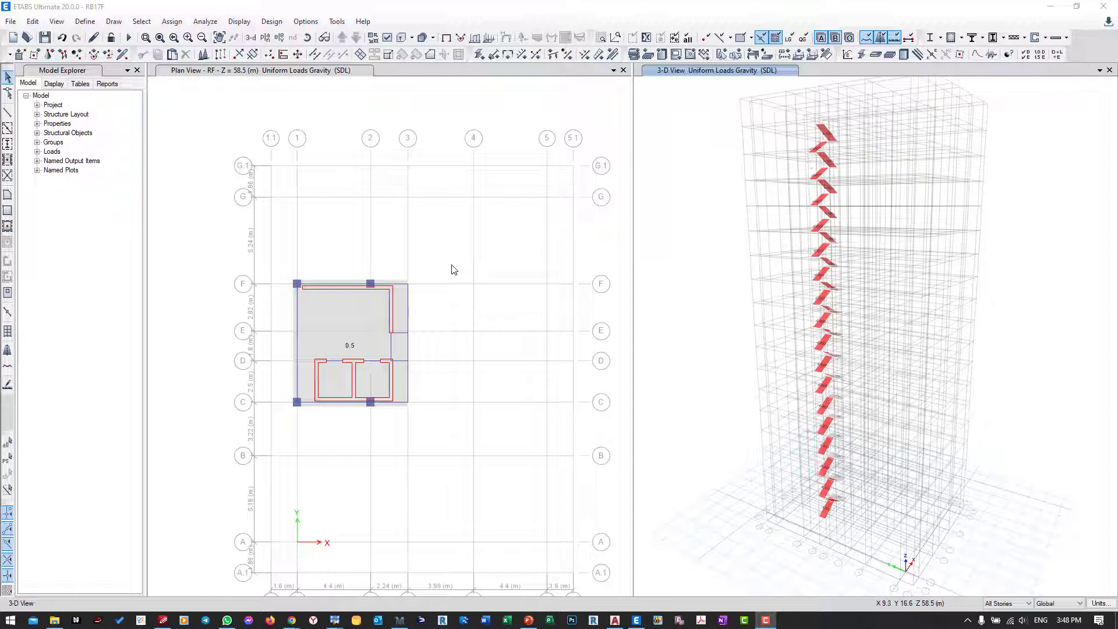
pyautogui.click(614, 621)
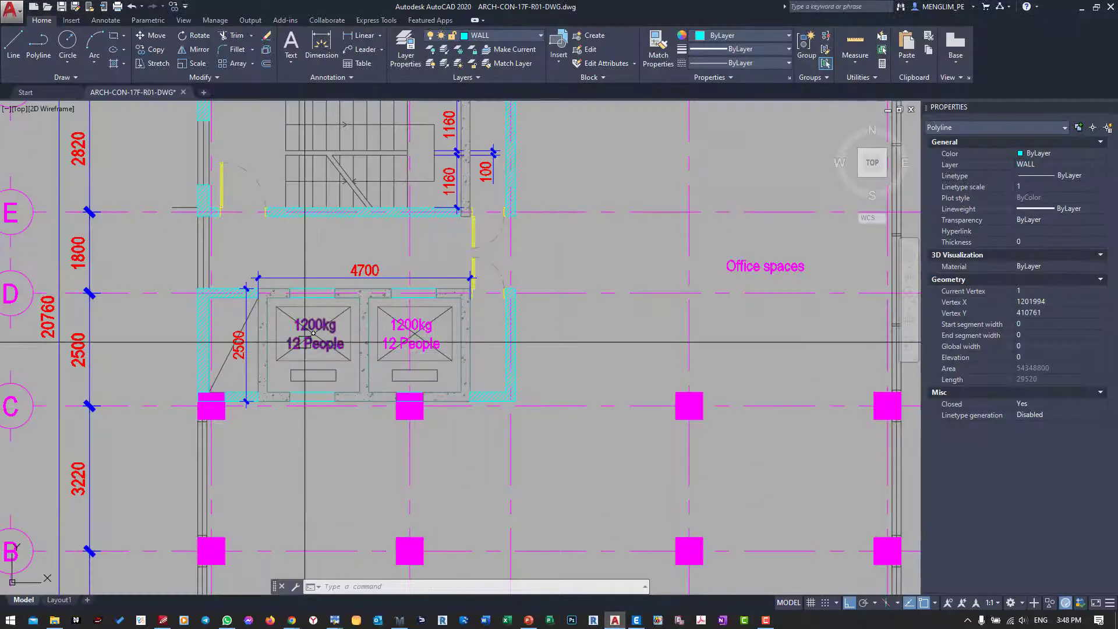
pyautogui.moveTo(320, 341)
pyautogui.mouseDown(button='middle')
pyautogui.moveTo(358, 343)
pyautogui.moveTo(344, 287)
pyautogui.mouseUp(button='middle')
pyautogui.scroll(2, 324, 320)
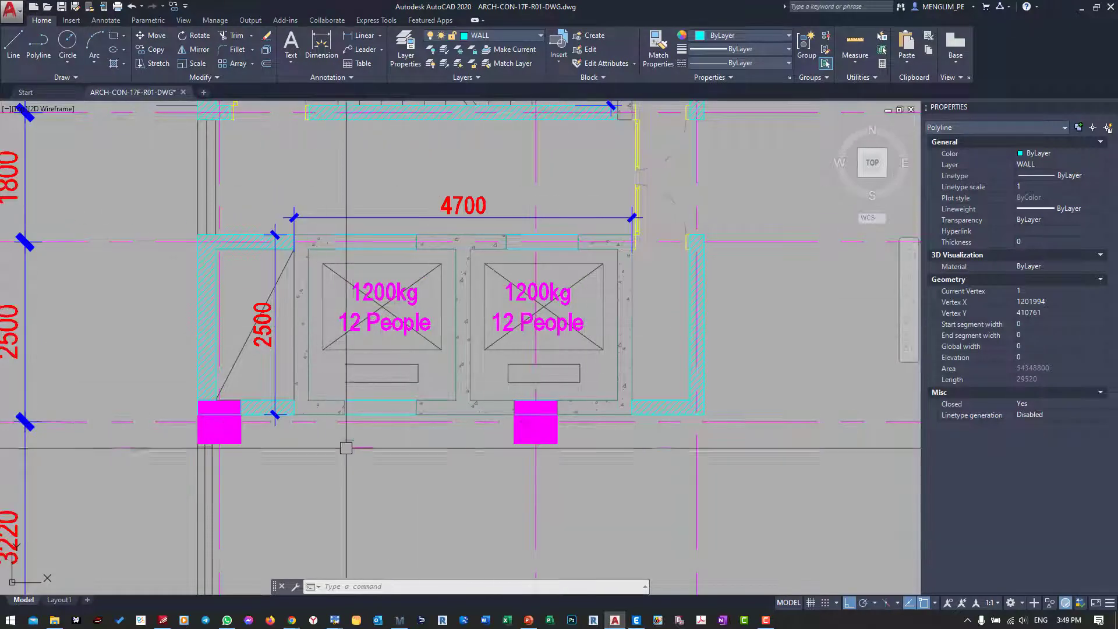
pyautogui.moveTo(292, 621)
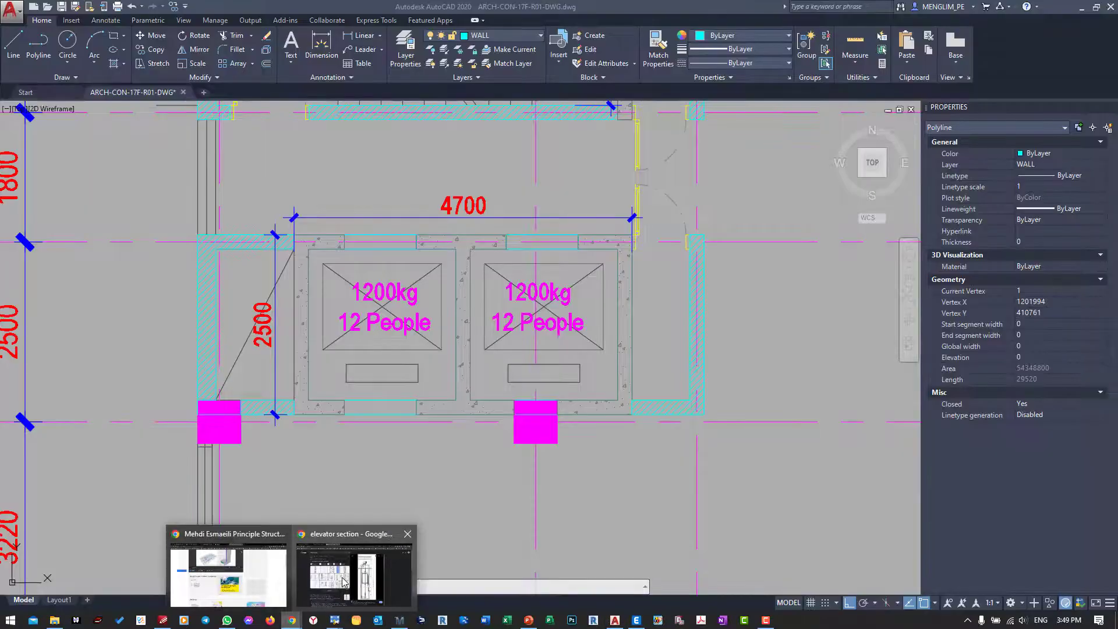
pyautogui.click(350, 567)
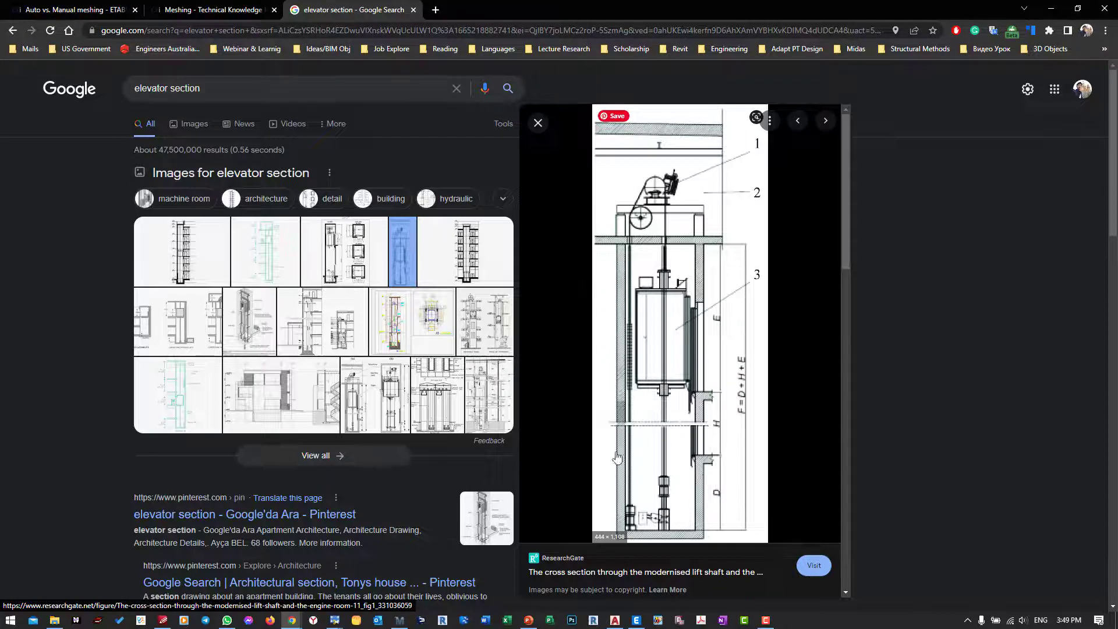
pyautogui.click(615, 621)
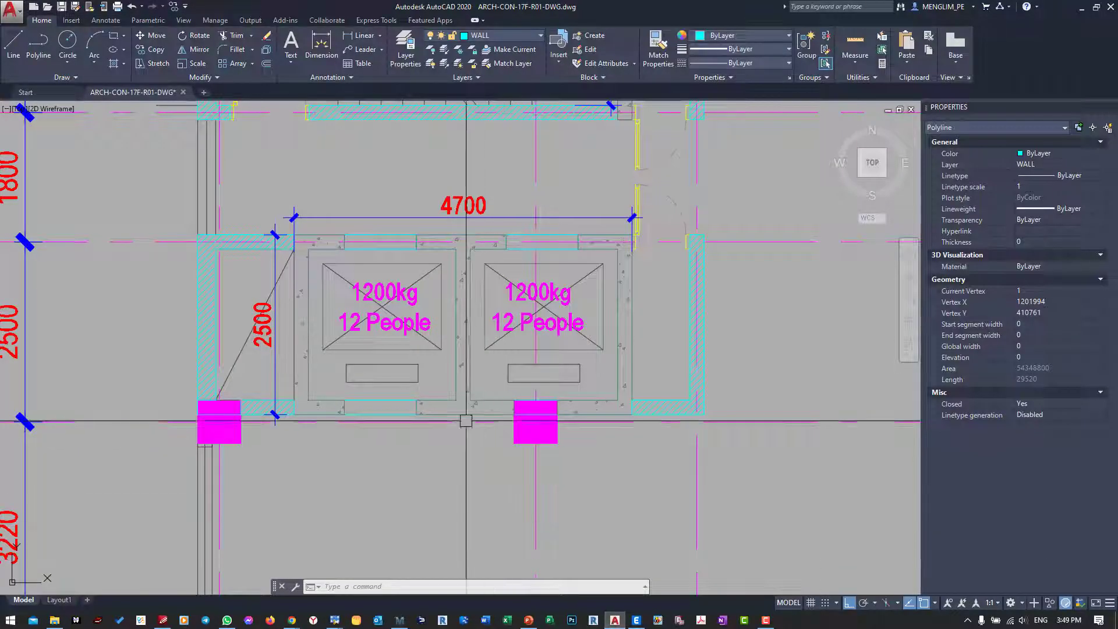
pyautogui.moveTo(379, 349); pyautogui.dragTo(374, 313, button='middle')
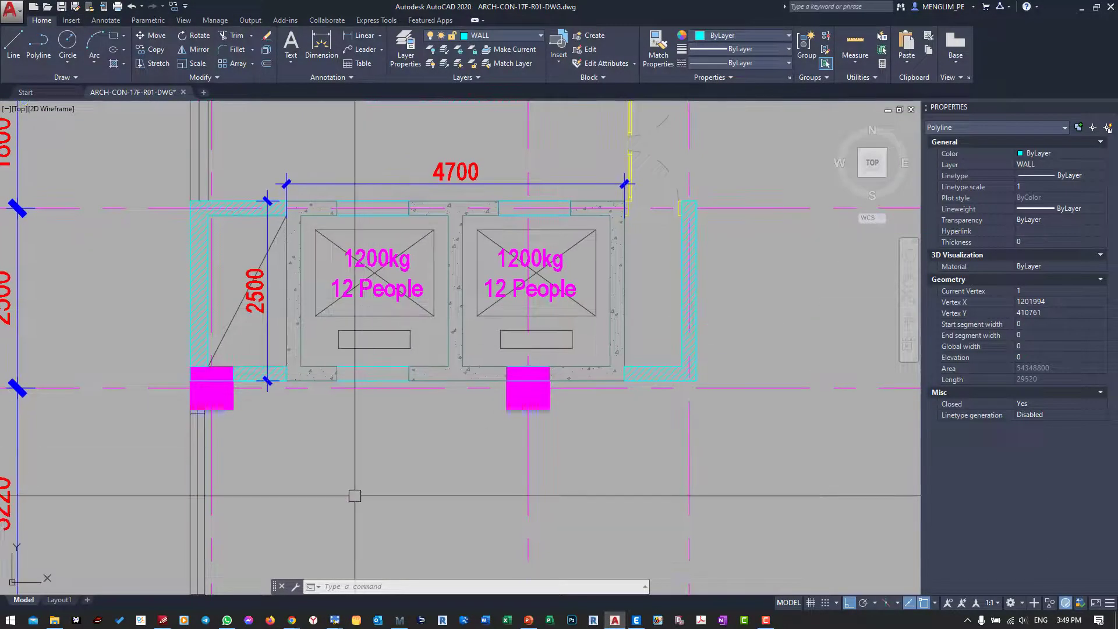
pyautogui.moveTo(354, 489); pyautogui.dragTo(354, 477, button='middle')
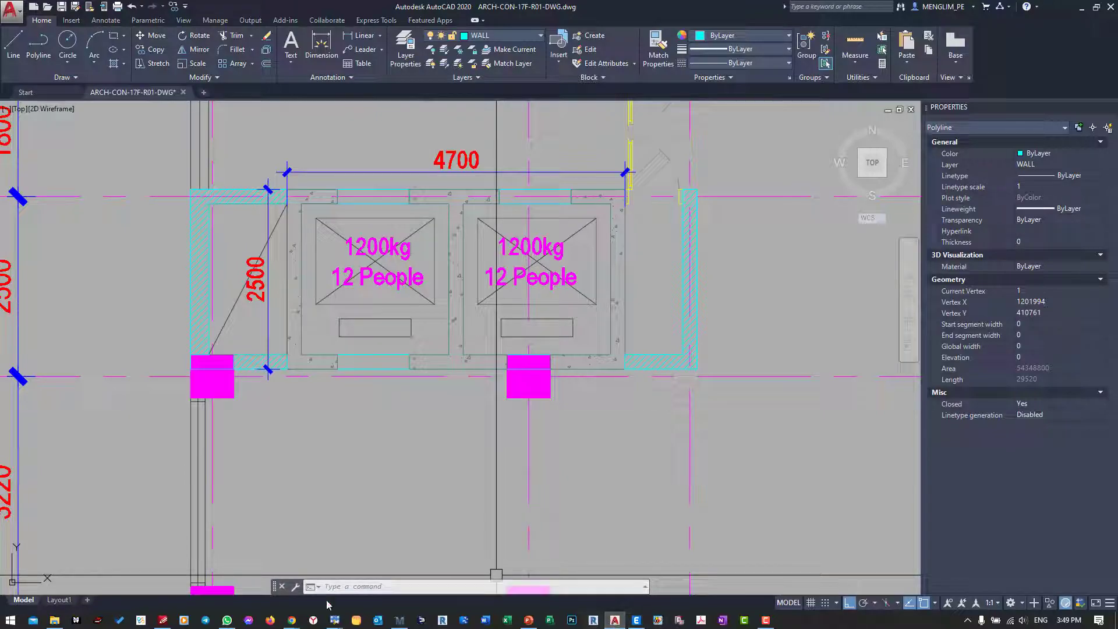
# Step: Switch to Mathcad and add the text "People load" below the collapsed design sections
pyautogui.click(400, 620)
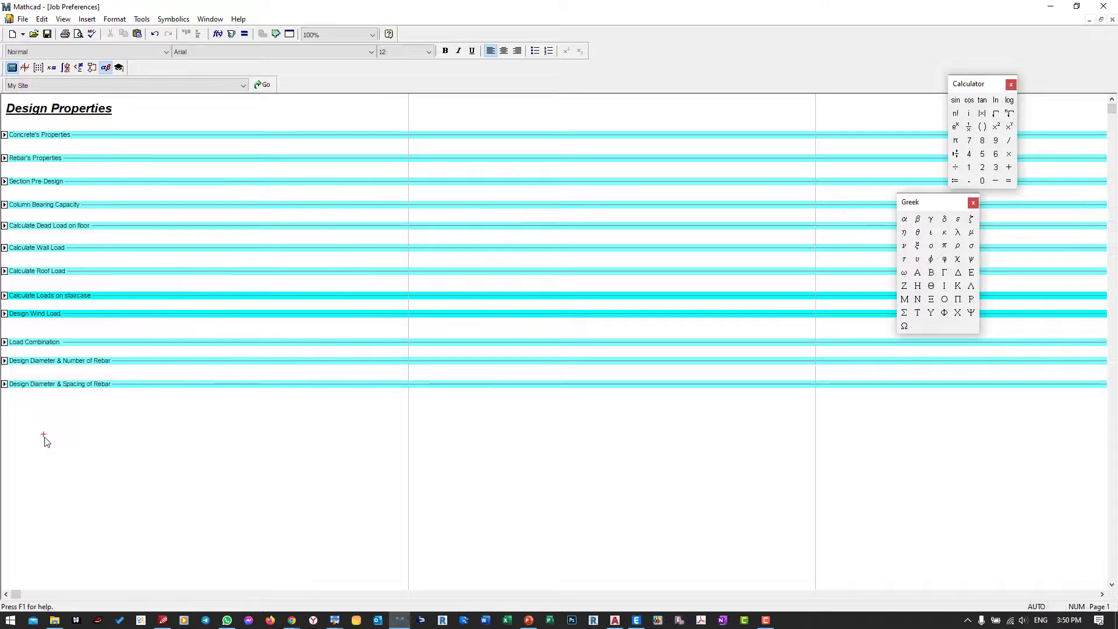
pyautogui.write('People lao')
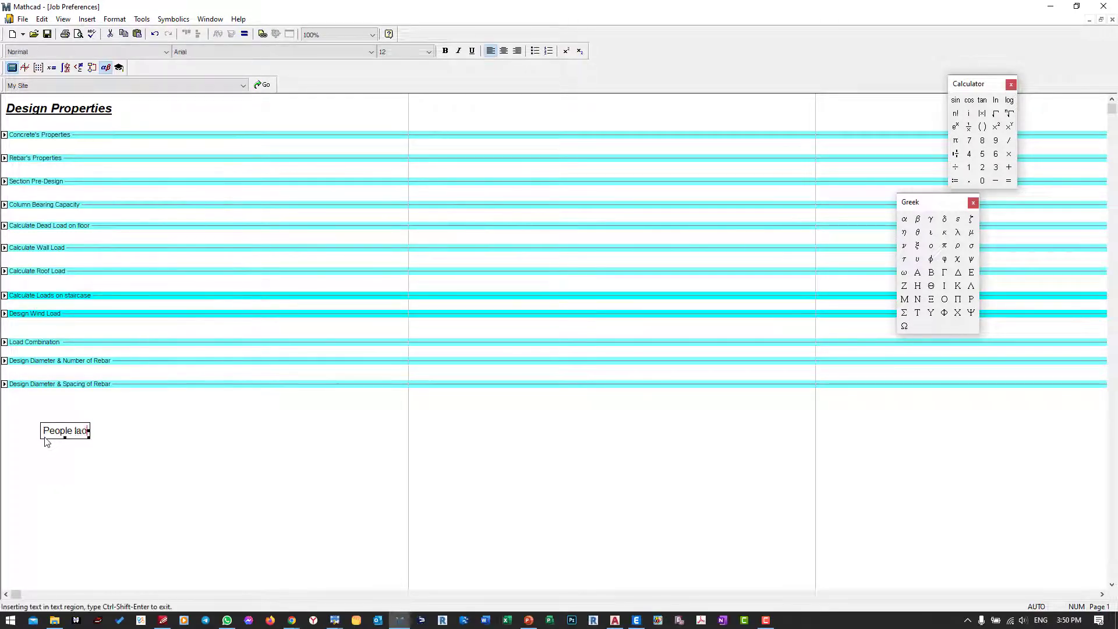
pyautogui.press('BackSpace')
pyautogui.press('BackSpace')
pyautogui.write('oad')
# Step: Define the people load beside its label as P := 1200 kgf
pyautogui.click(141, 430)
pyautogui.write('P:1')
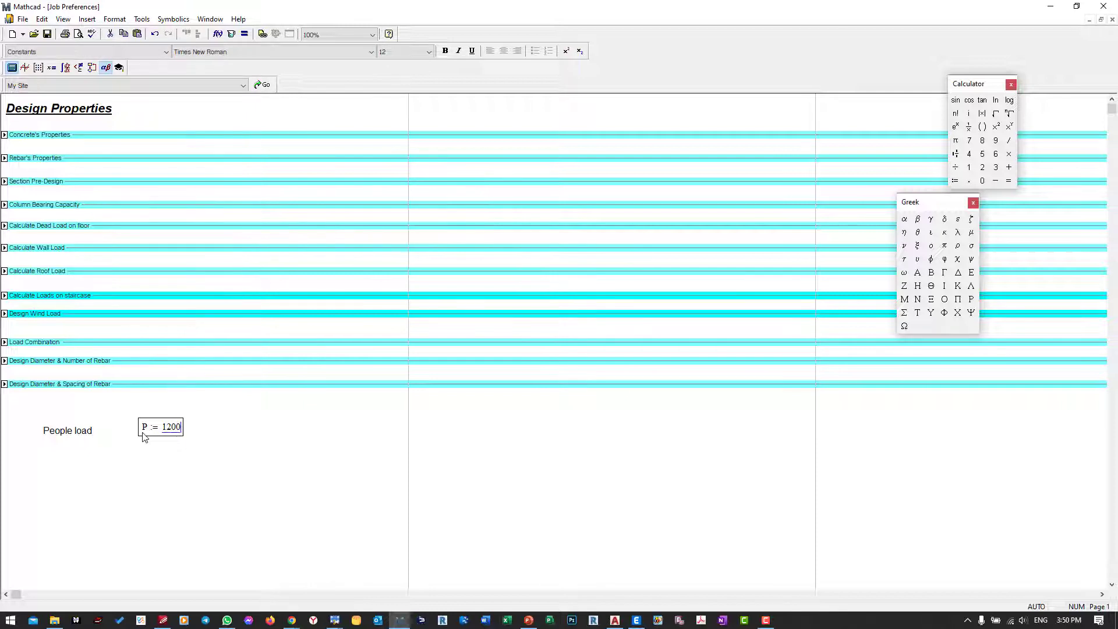
pyautogui.write('200*kh')
pyautogui.click(165, 448)
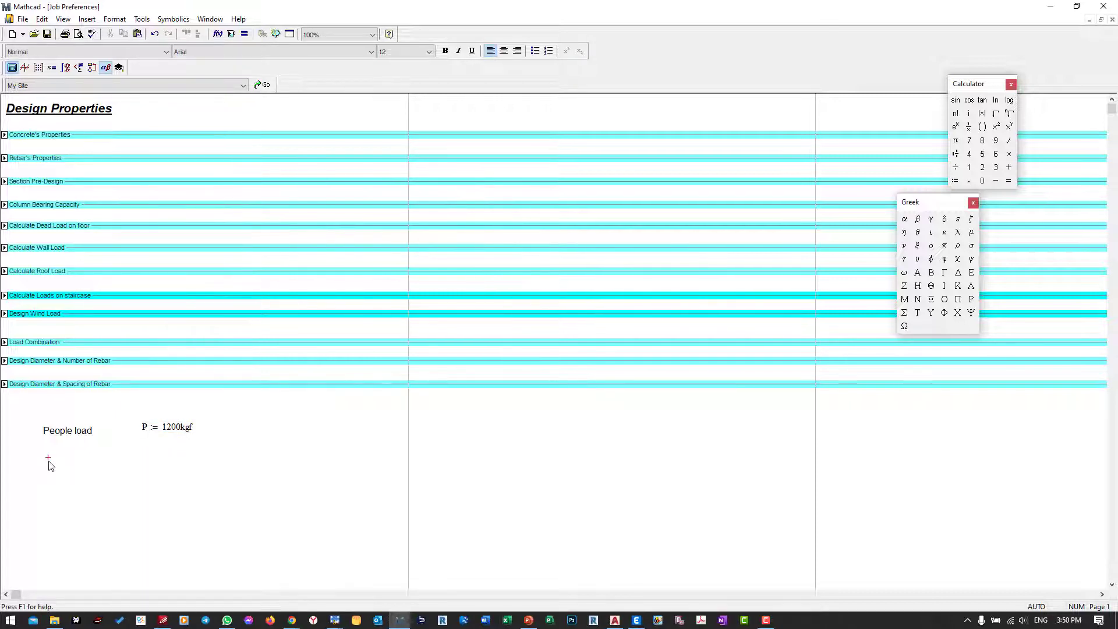
# Step: Add the text "Machine + Box" below the people load label and define M := 1000kgf beside it
pyautogui.write('M')
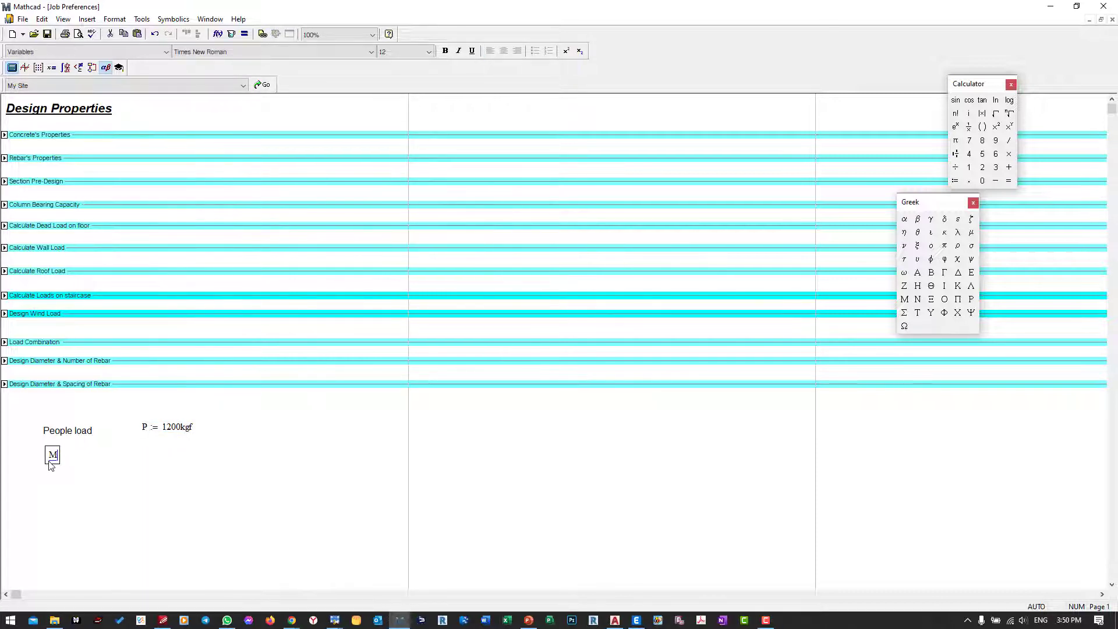
pyautogui.write('achine + Box')
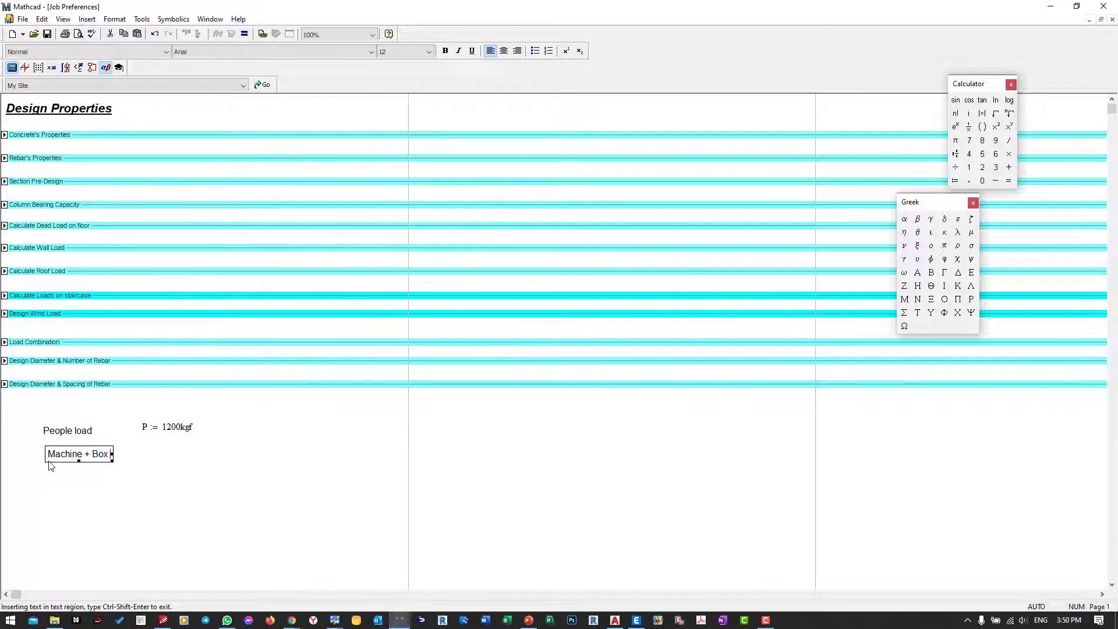
pyautogui.click(150, 453)
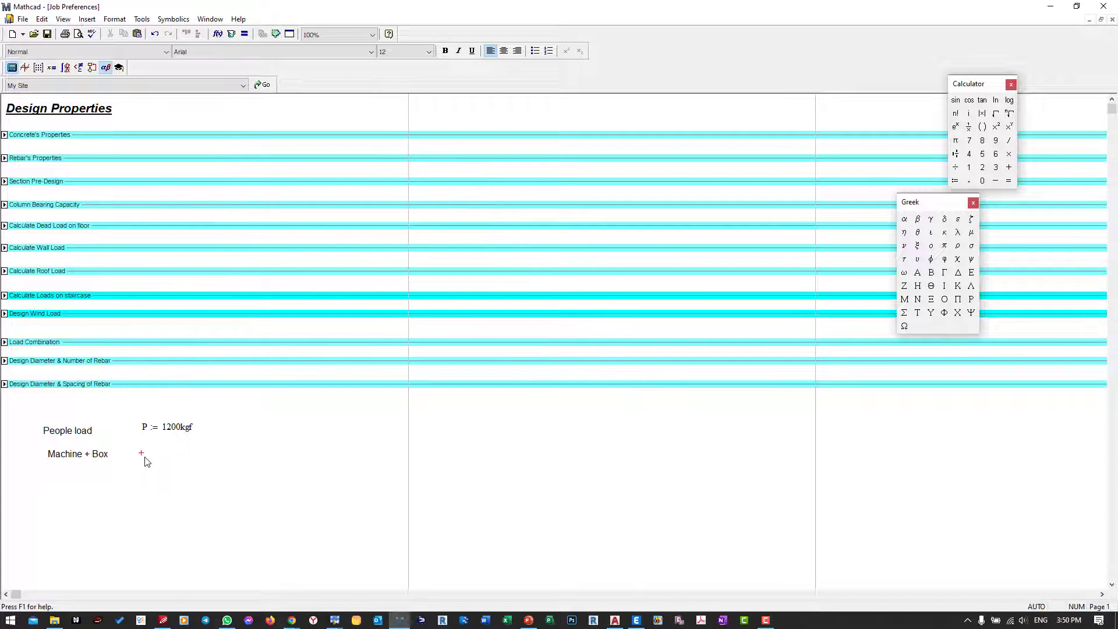
pyautogui.write('M := ')
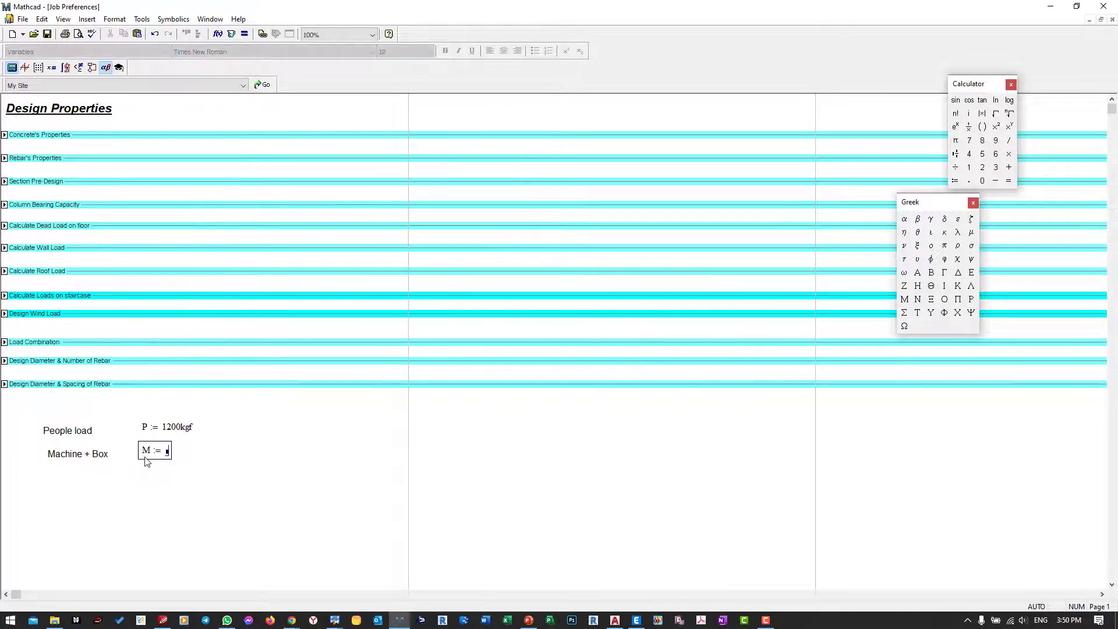
pyautogui.write('1000·kgf')
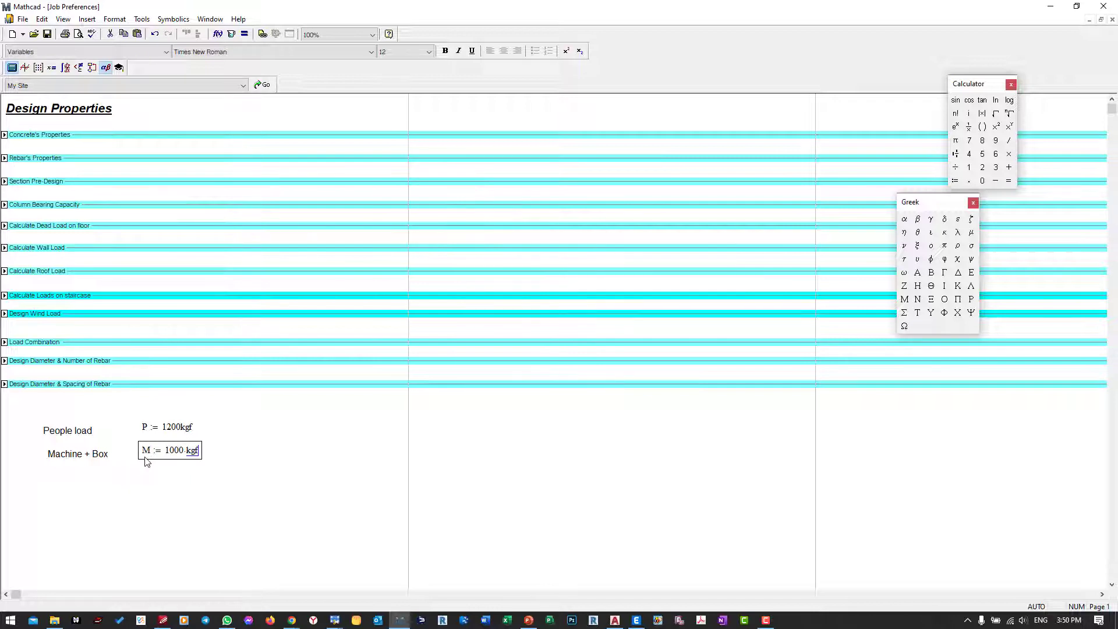
pyautogui.click(168, 481)
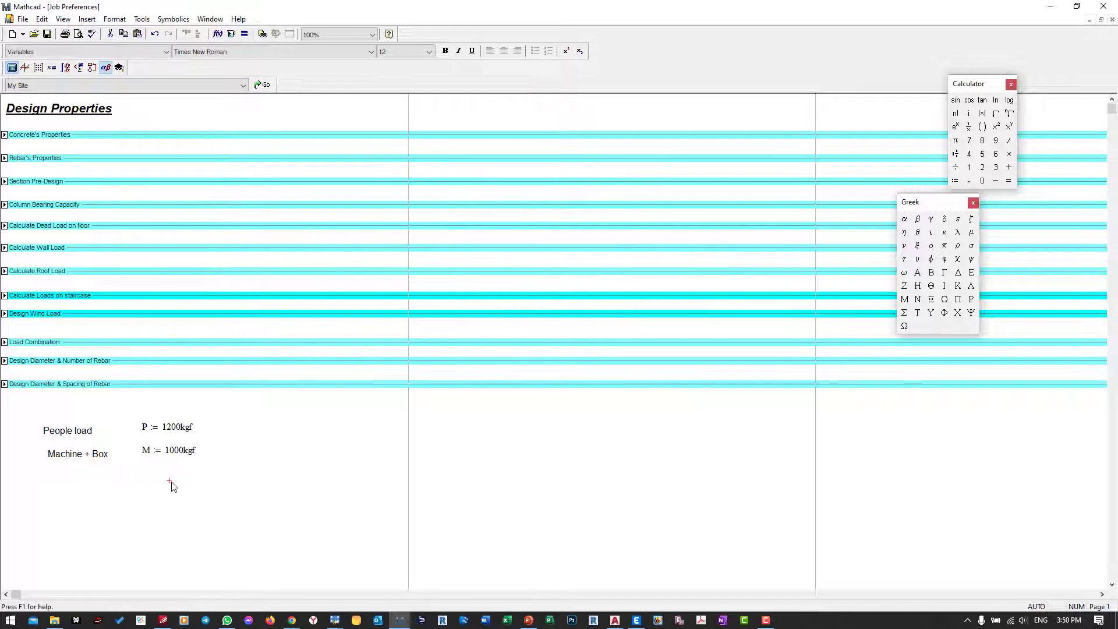
# Step: Add the text "Totale load for elevator" below and define and evaluate T := P + M beside it
pyautogui.write('Iotale f')
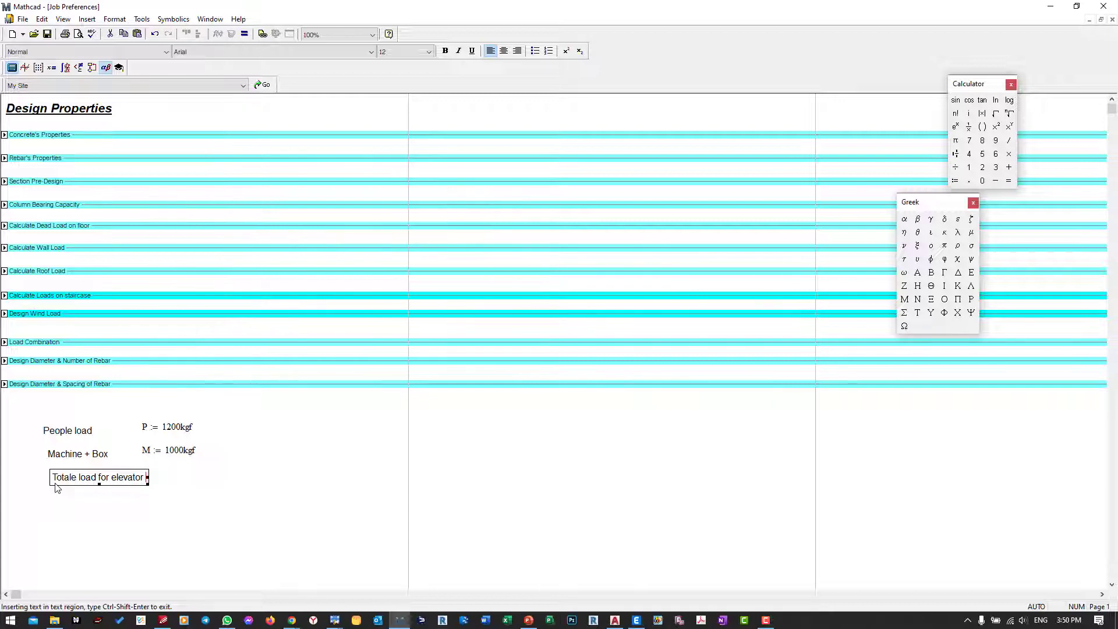
pyautogui.click(171, 478)
pyautogui.write('T')
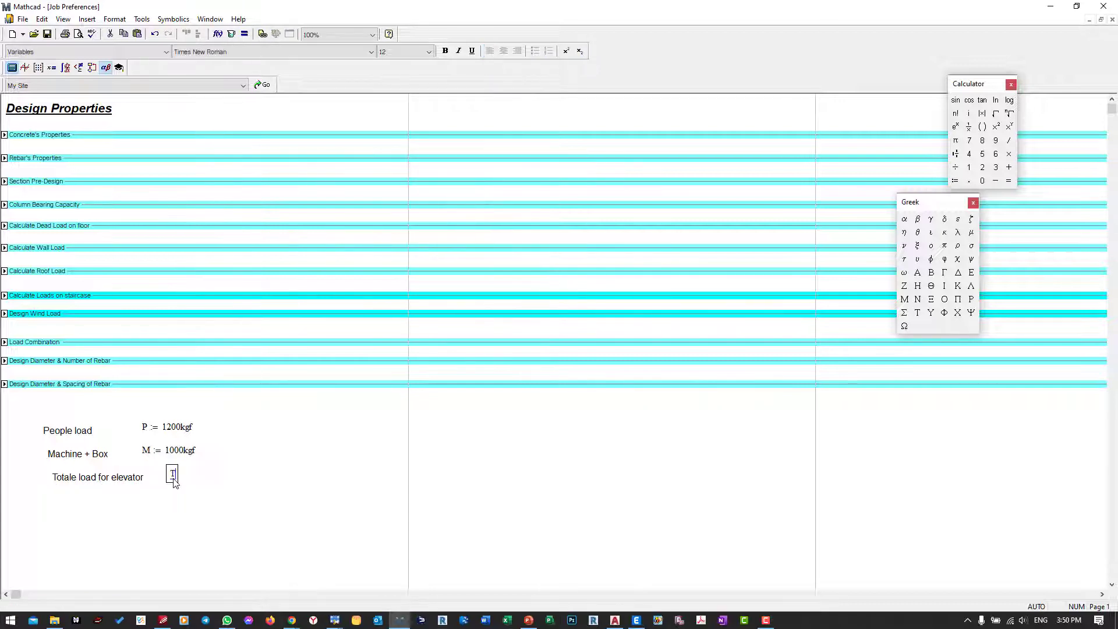
pyautogui.write(' := P')
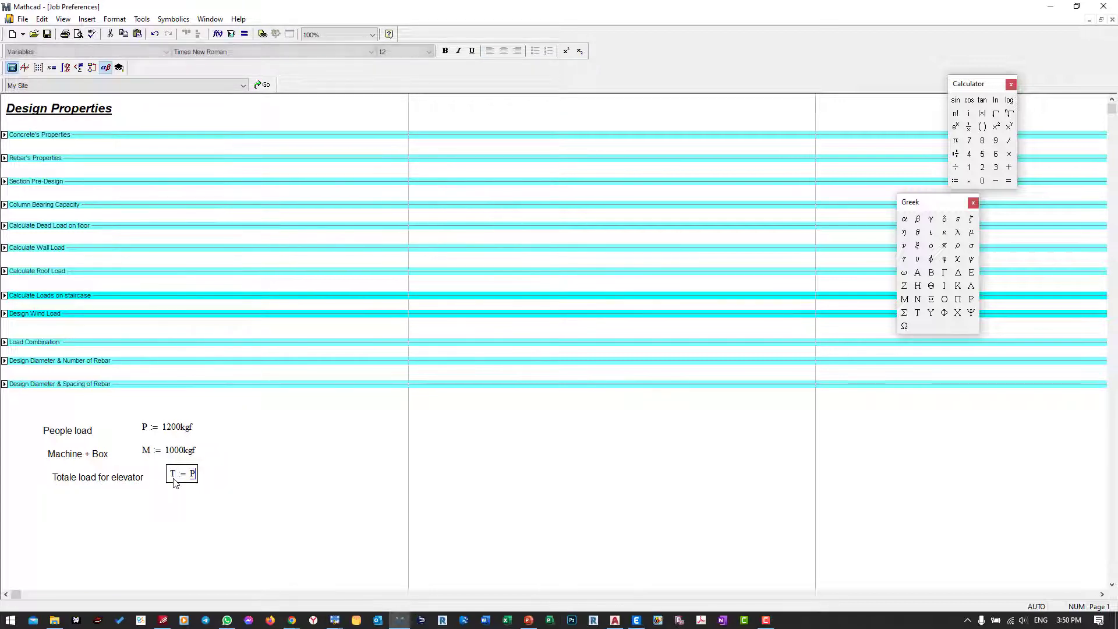
pyautogui.write(' + M = 2.157 × 10⁴·N')
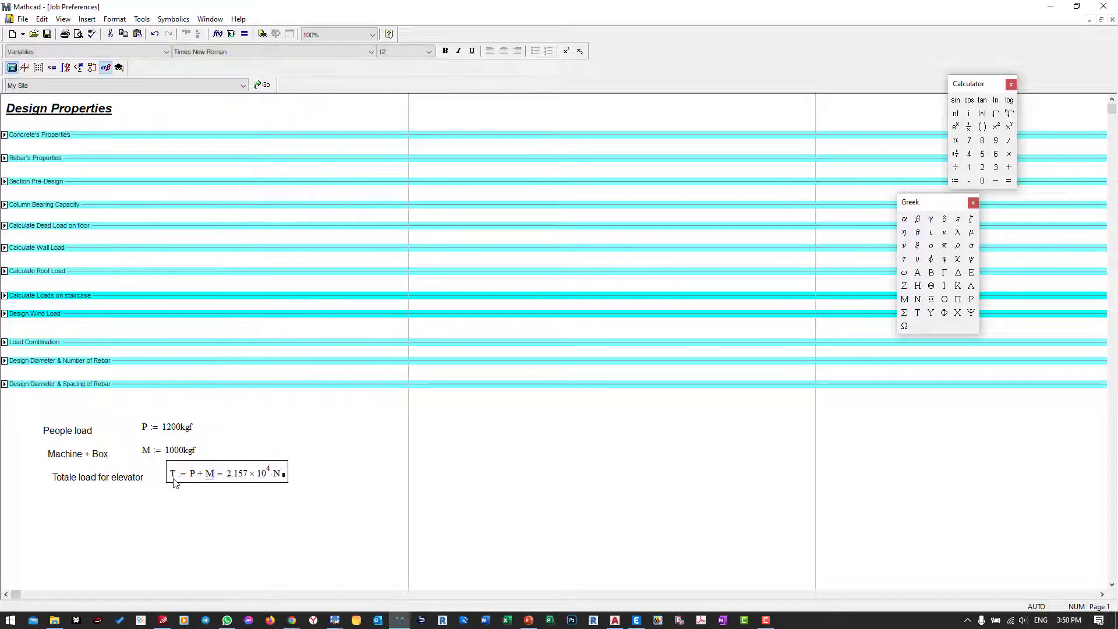
# Step: Display the total elevator load result in kgf and set its number format to Decimal
pyautogui.click(286, 478)
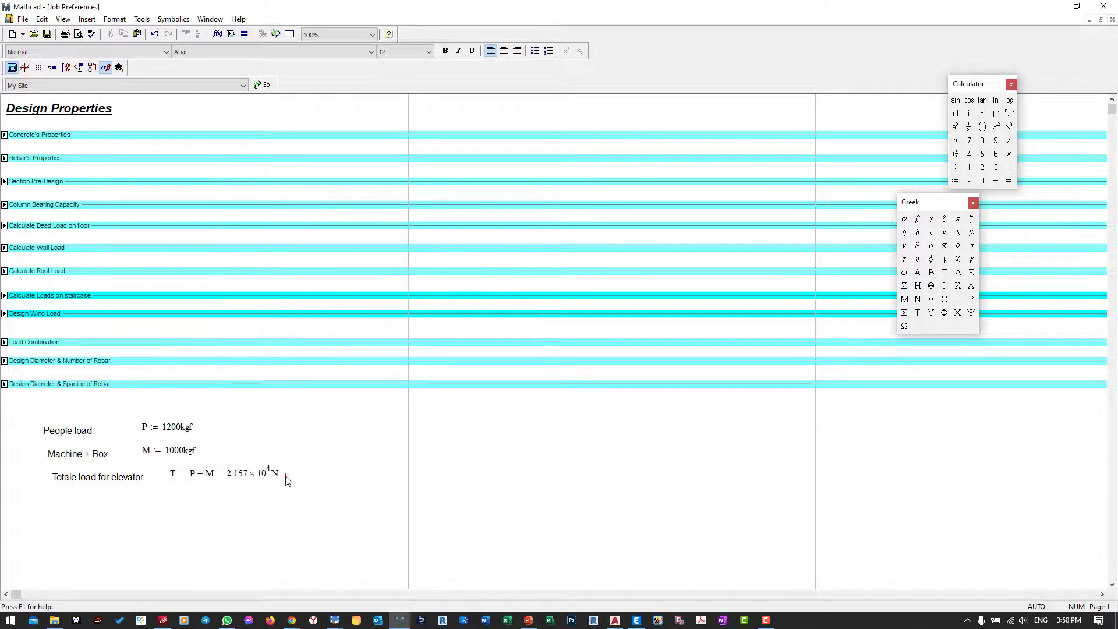
pyautogui.click(277, 478)
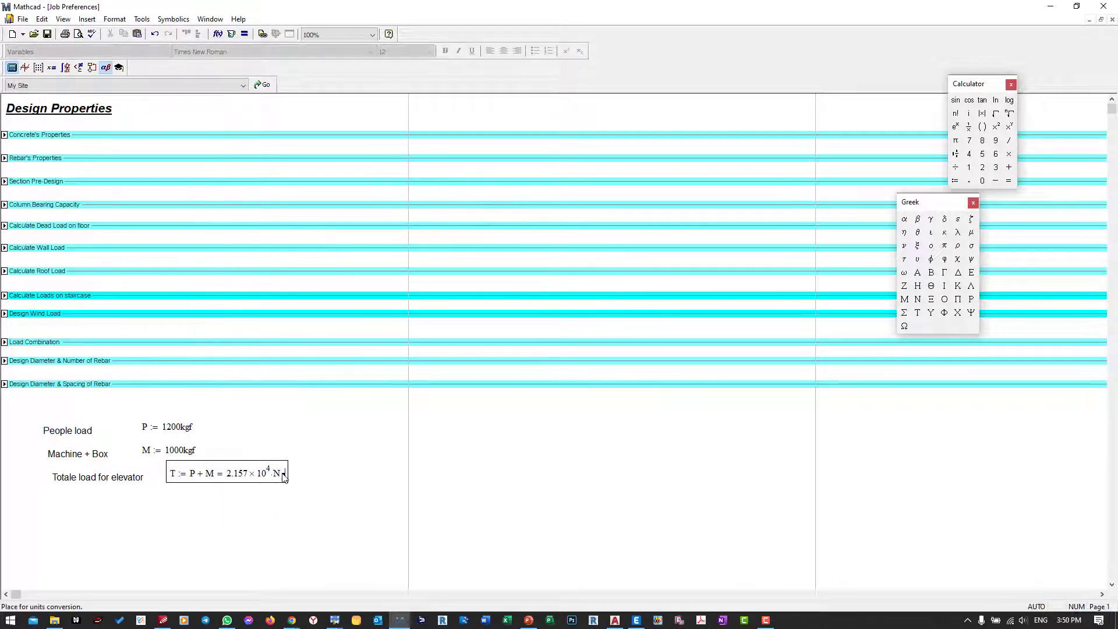
pyautogui.write('kgf')
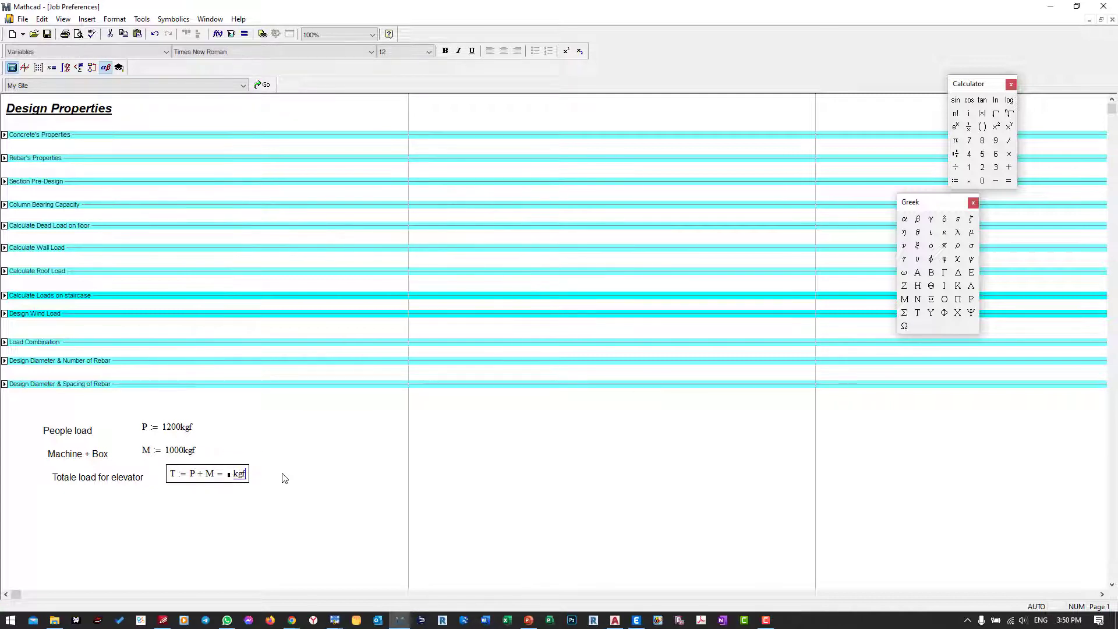
pyautogui.click(286, 504)
pyautogui.doubleClick(249, 475)
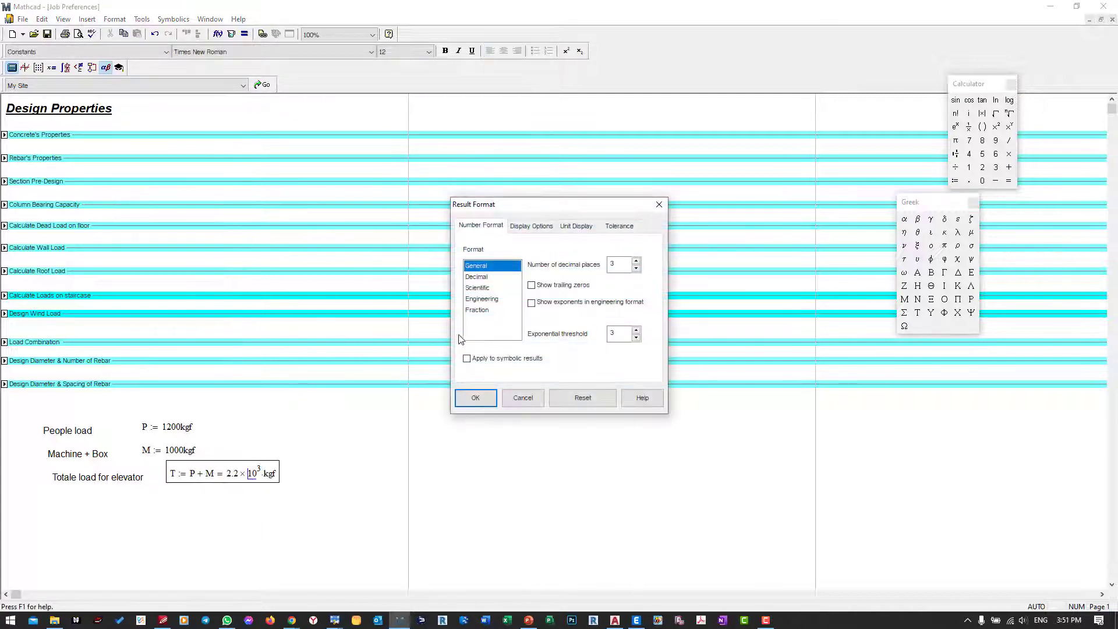
pyautogui.click(477, 278)
pyautogui.click(475, 398)
# Step: Align the three labels and the three expressions into two vertical columns, and move the whole block closer to the page margin and section list
pyautogui.moveTo(71, 517); pyautogui.dragTo(57, 426)
pyautogui.click(198, 34)
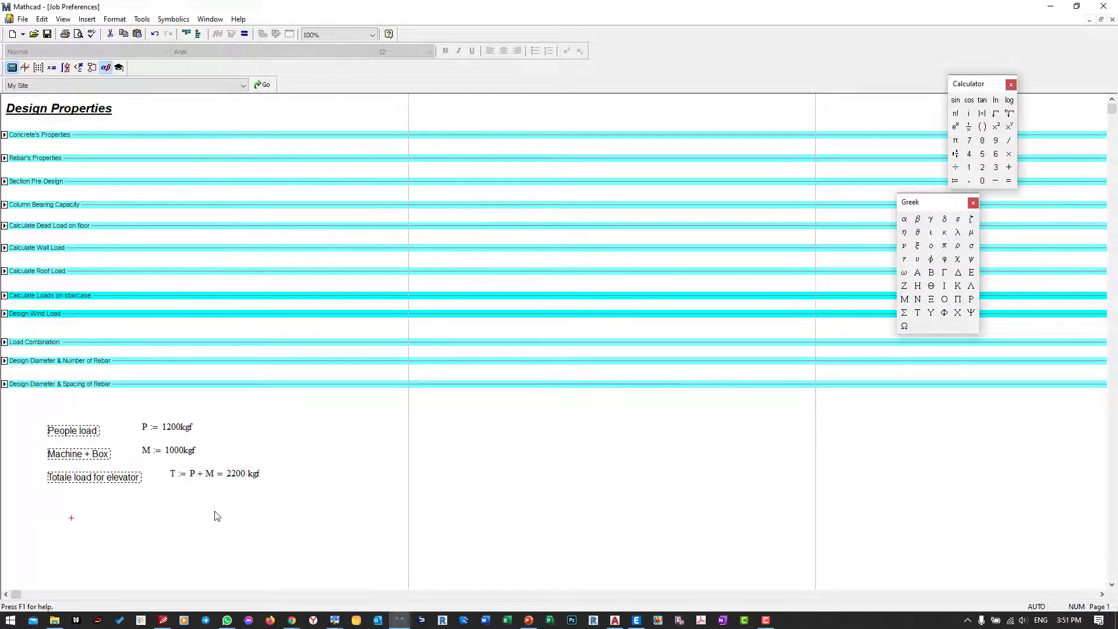
pyautogui.moveTo(212, 514); pyautogui.dragTo(192, 427)
pyautogui.click(198, 34)
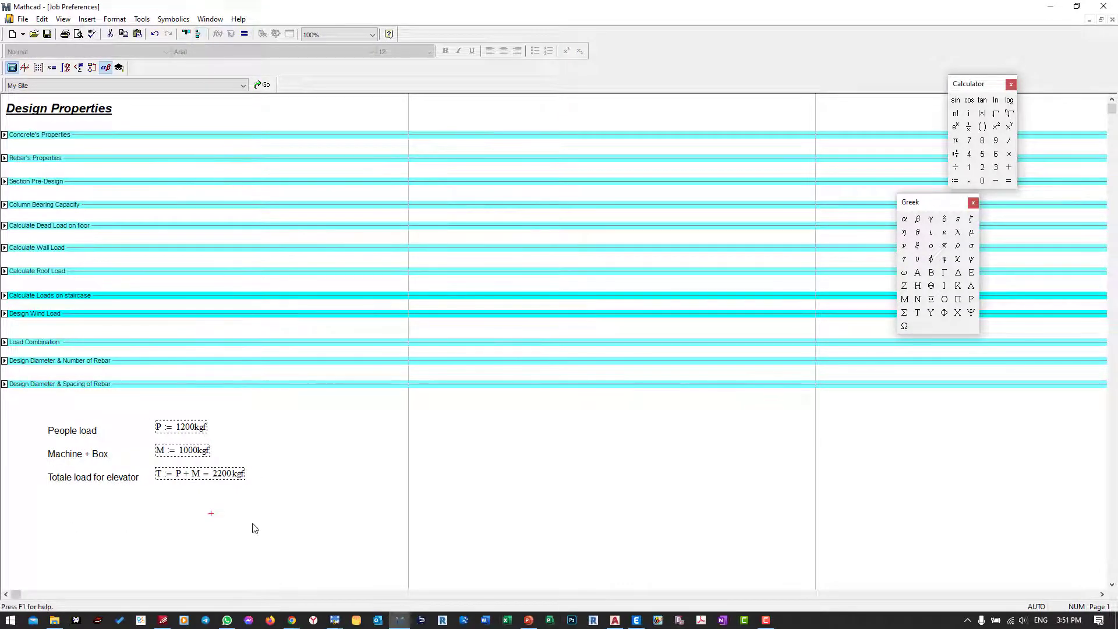
pyautogui.moveTo(252, 550); pyautogui.dragTo(62, 423)
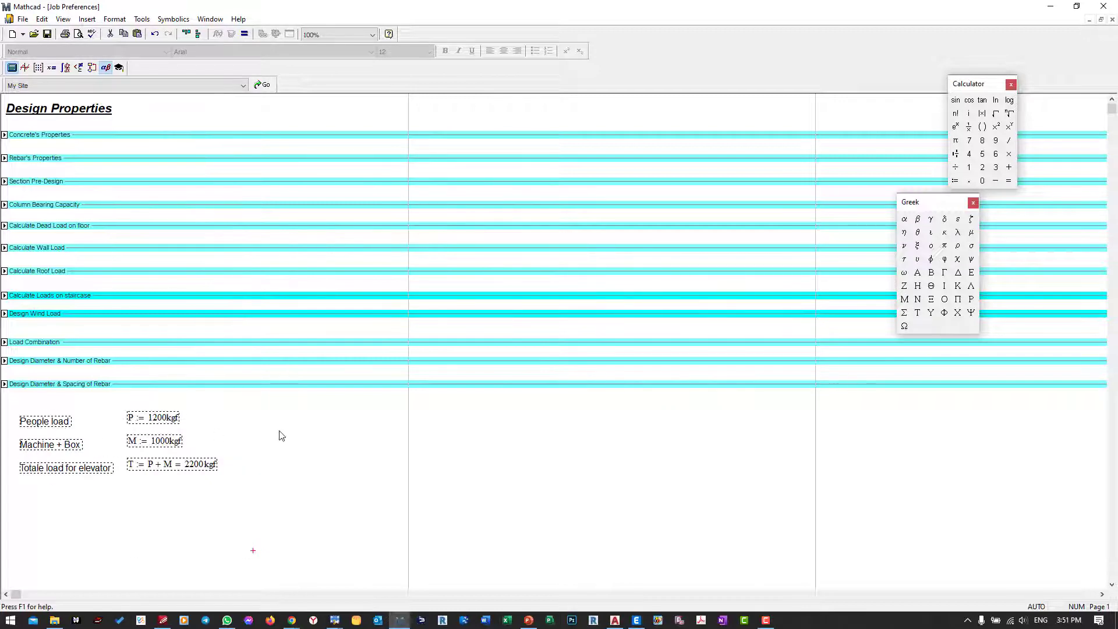
# Step: Align each elevator load label horizontally with its expression, row by row for P, M and T
pyautogui.moveTo(276, 424); pyautogui.dragTo(21, 411)
pyautogui.click(189, 37)
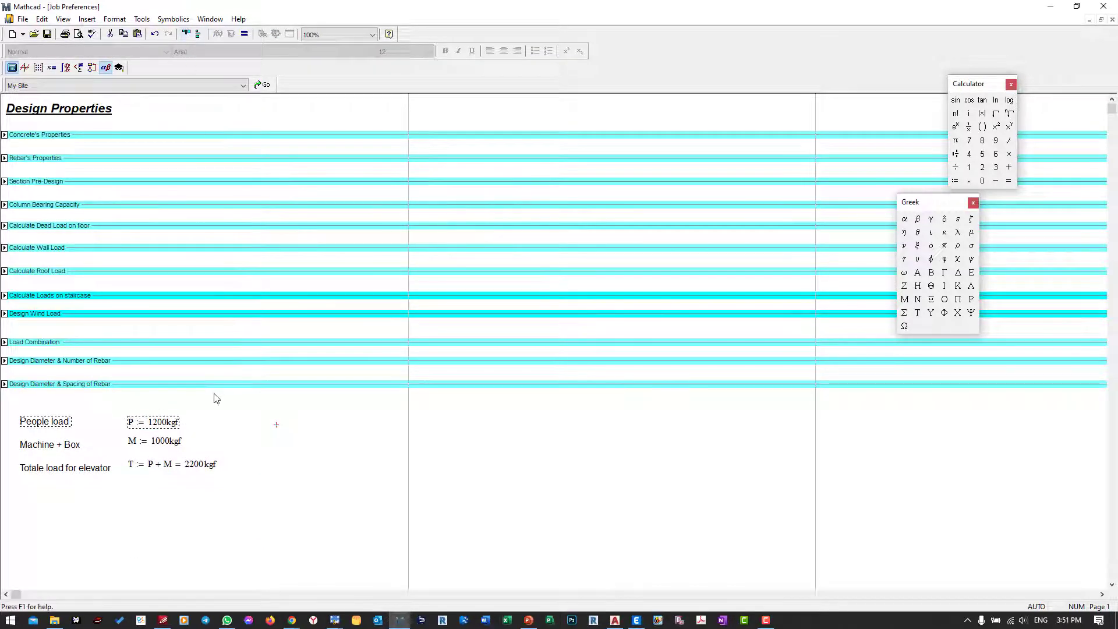
pyautogui.click(138, 465)
pyautogui.moveTo(207, 447); pyautogui.dragTo(54, 450)
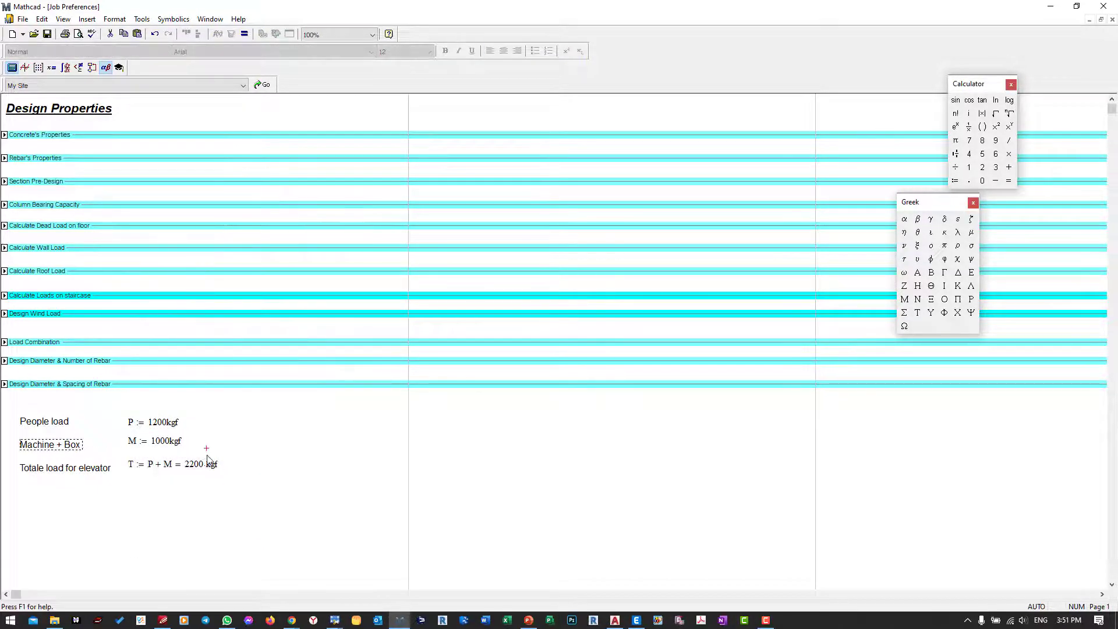
pyautogui.moveTo(220, 448); pyautogui.dragTo(70, 446)
pyautogui.click(186, 34)
pyautogui.moveTo(267, 480); pyautogui.dragTo(82, 460)
pyautogui.click(186, 34)
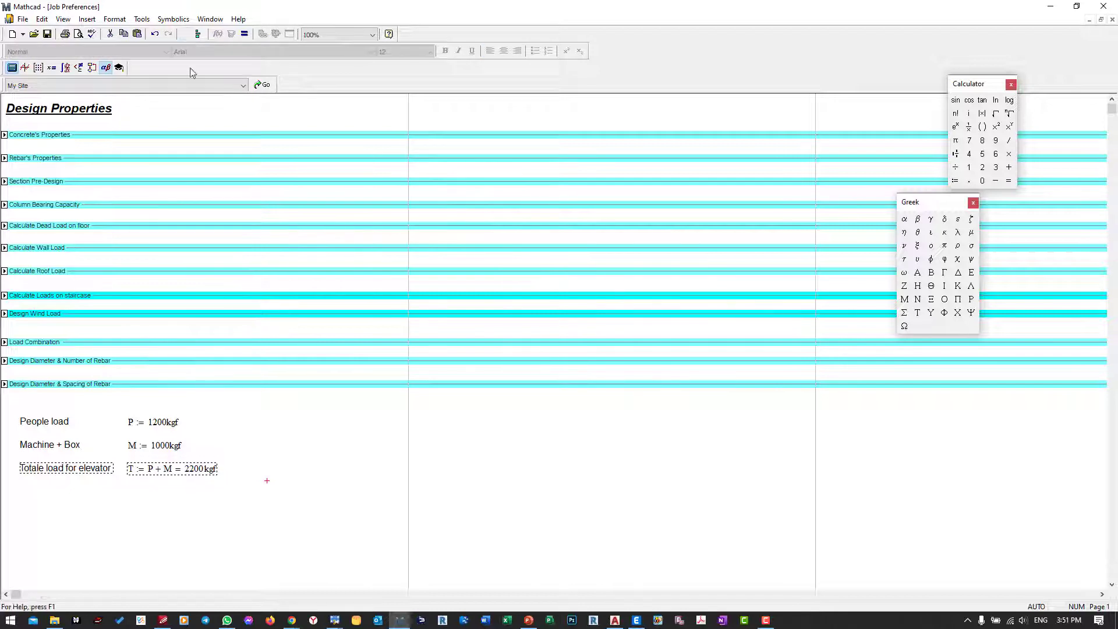
pyautogui.click(266, 490)
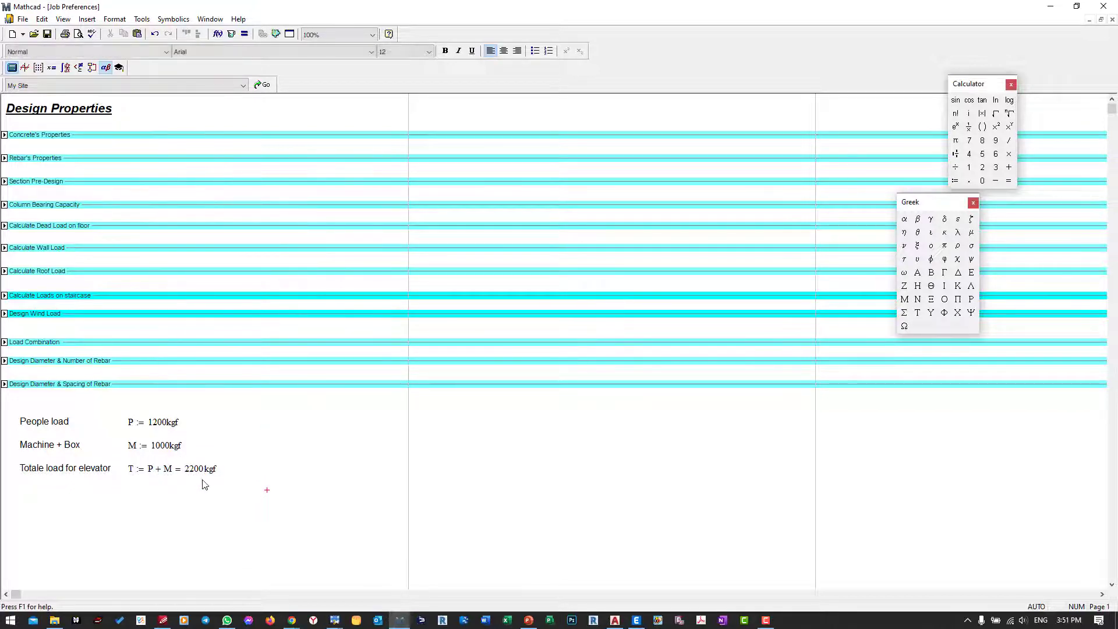
# Step: Switch to ETABS and add a copy of slab property S12 named "Clading"
pyautogui.click(636, 620)
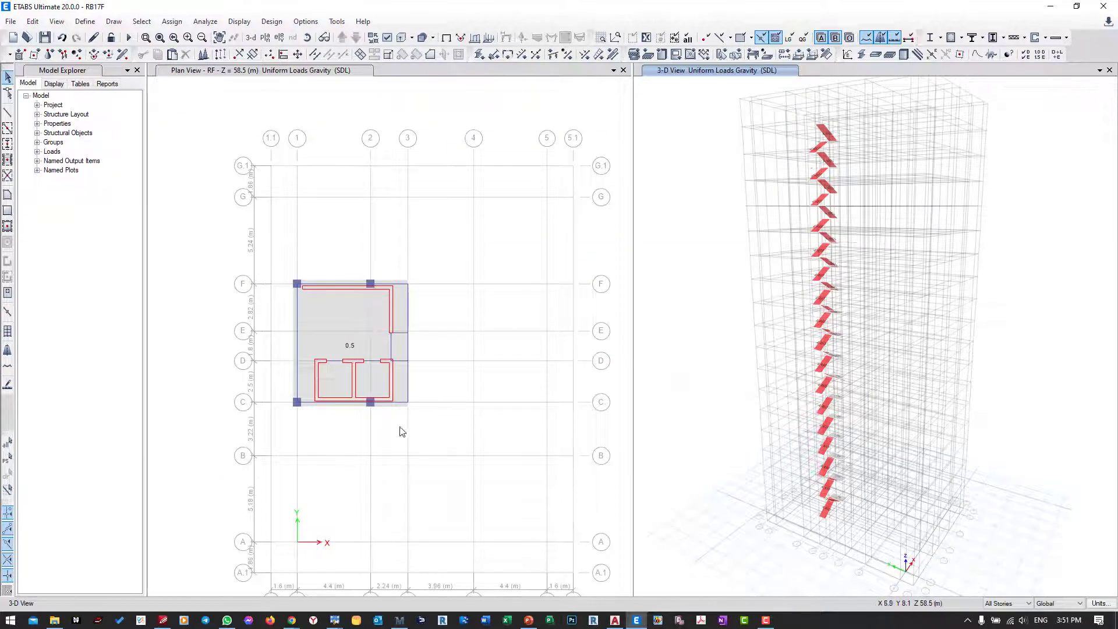
pyautogui.scroll(2, 326, 390)
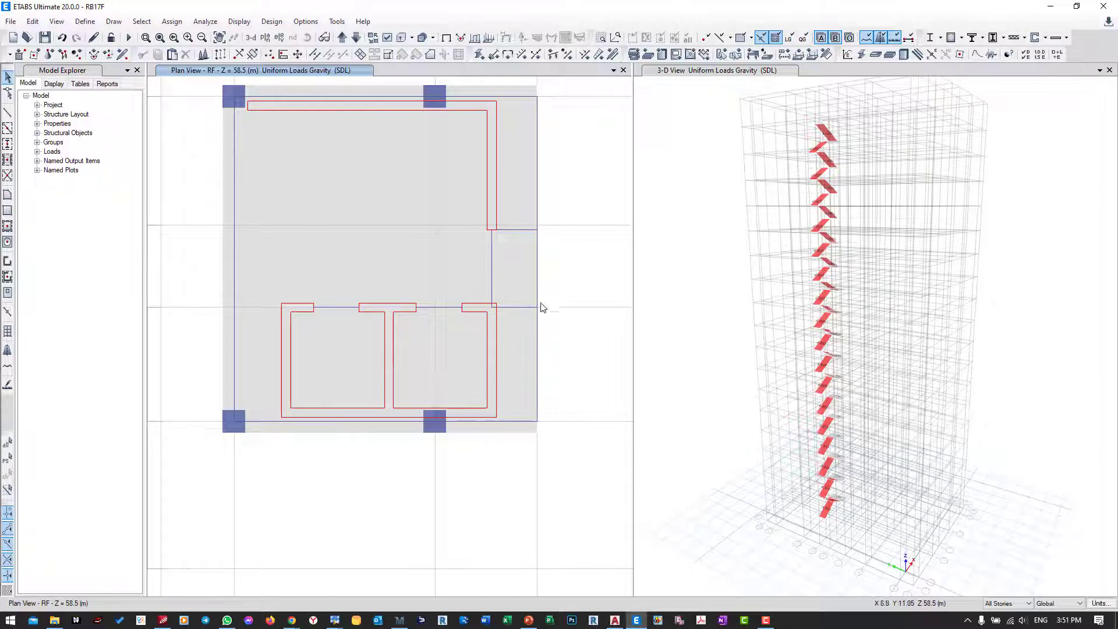
pyautogui.click(88, 23)
pyautogui.moveTo(88, 55)
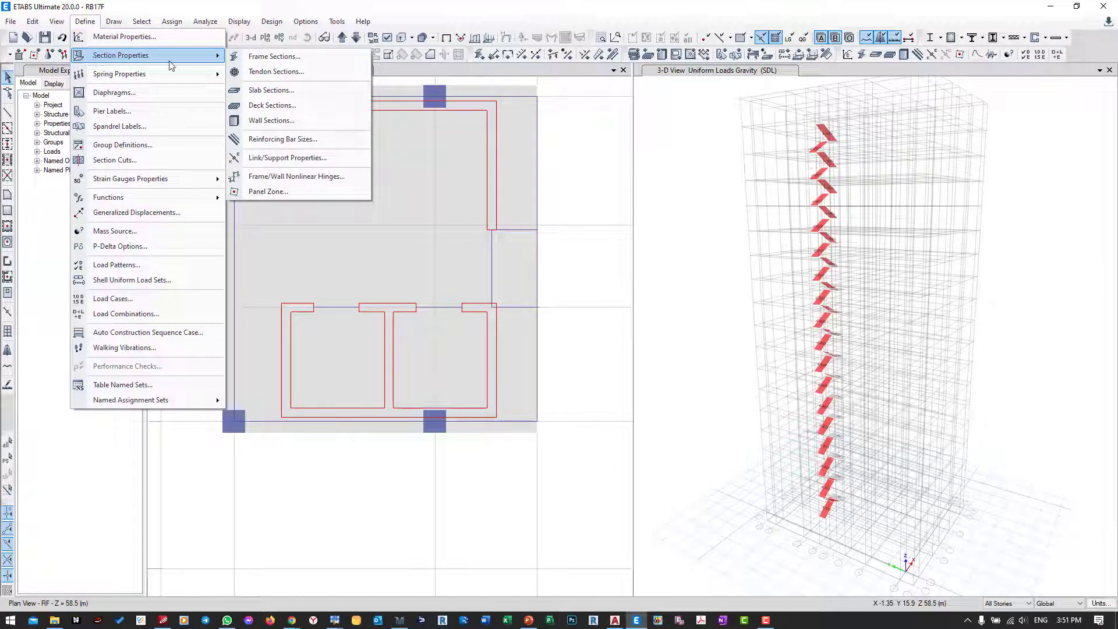
pyautogui.click(237, 91)
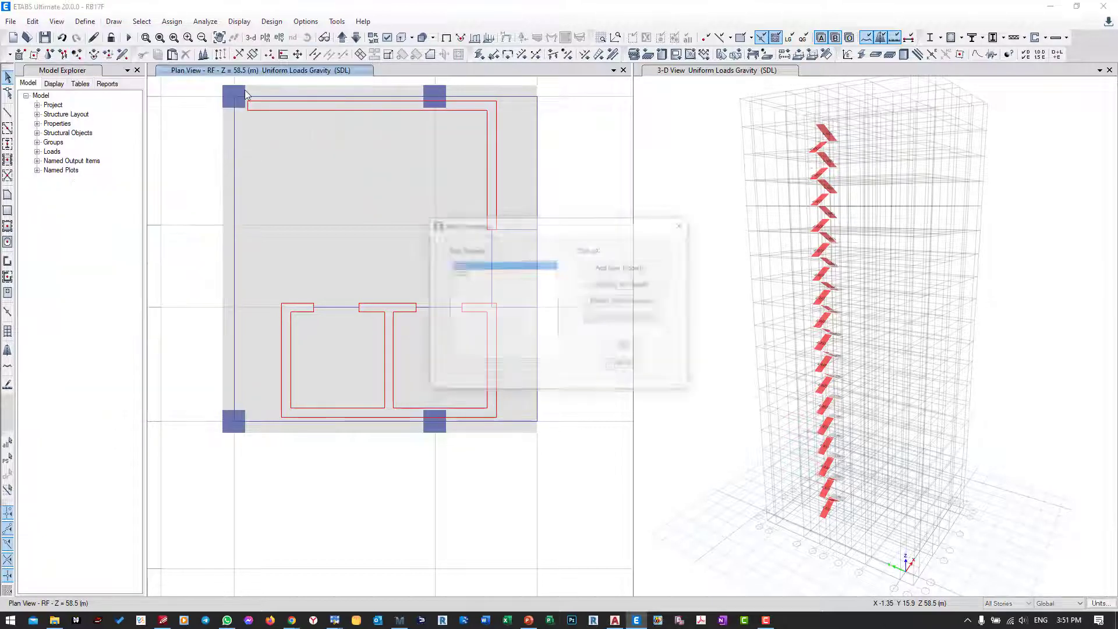
pyautogui.click(625, 284)
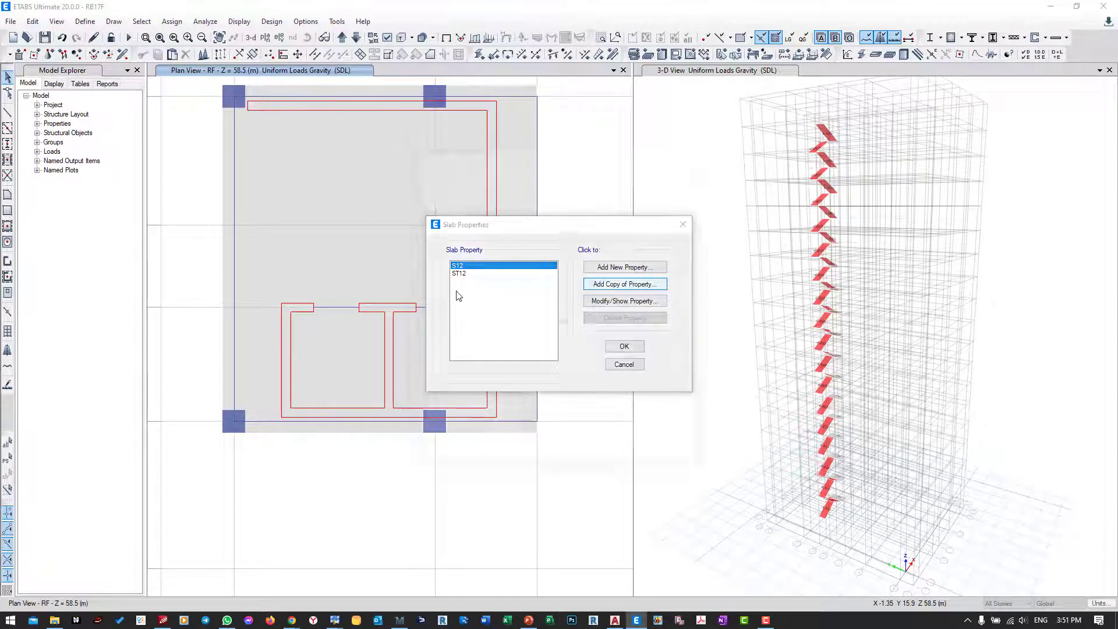
pyautogui.moveTo(409, 153); pyautogui.dragTo(272, 155)
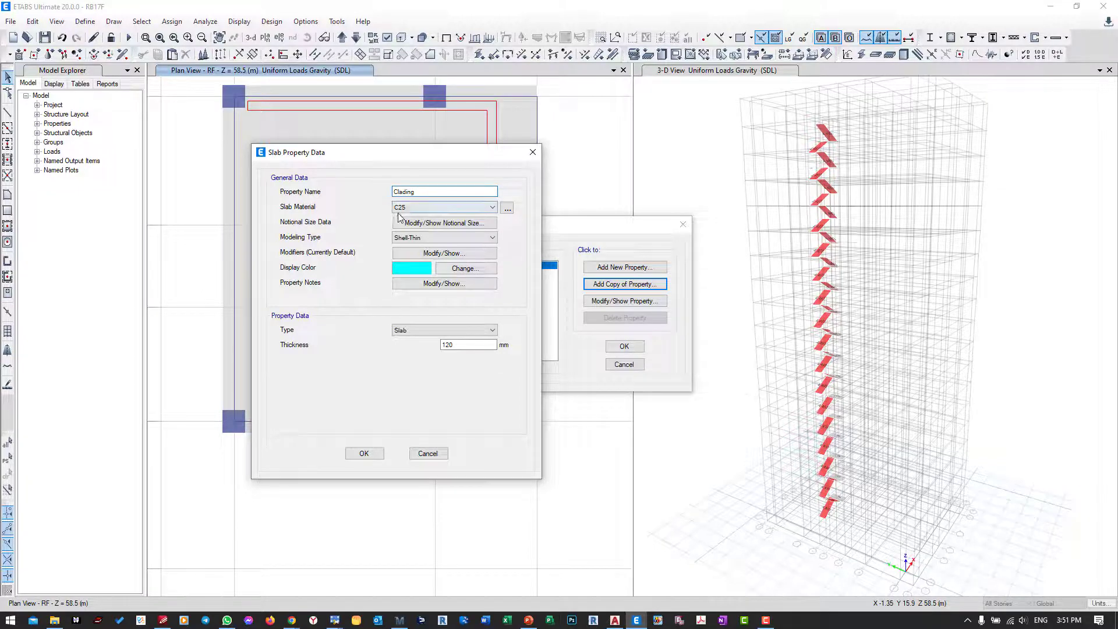
# Step: Set the Clading slab's material to C25, type to Slab and thickness to 0 mm, and accept the slab properties
pyautogui.click(401, 211)
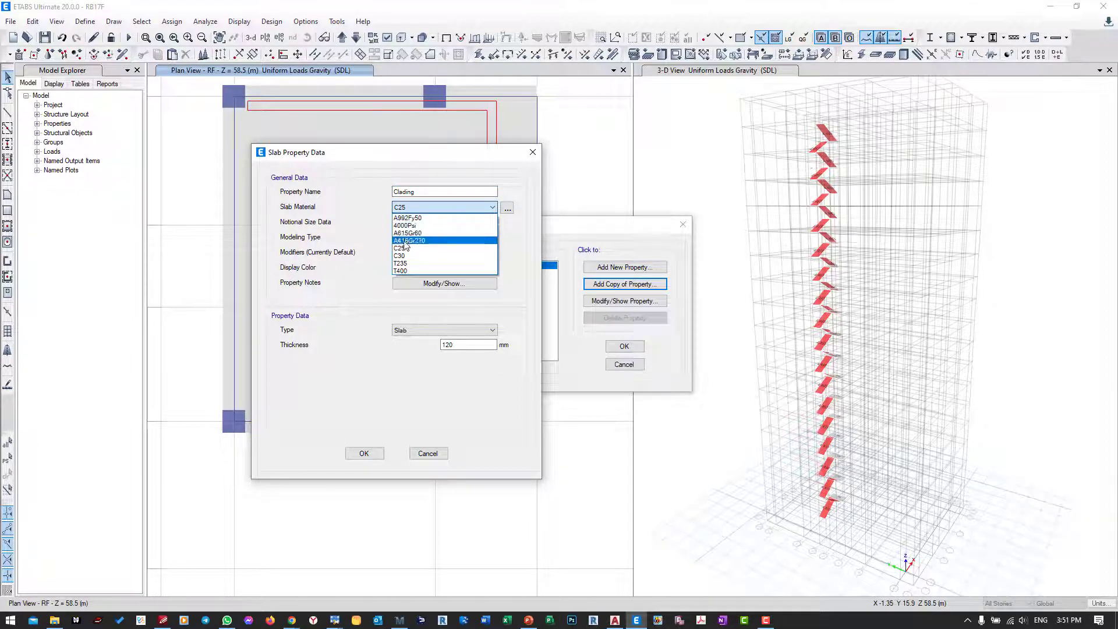
pyautogui.click(401, 250)
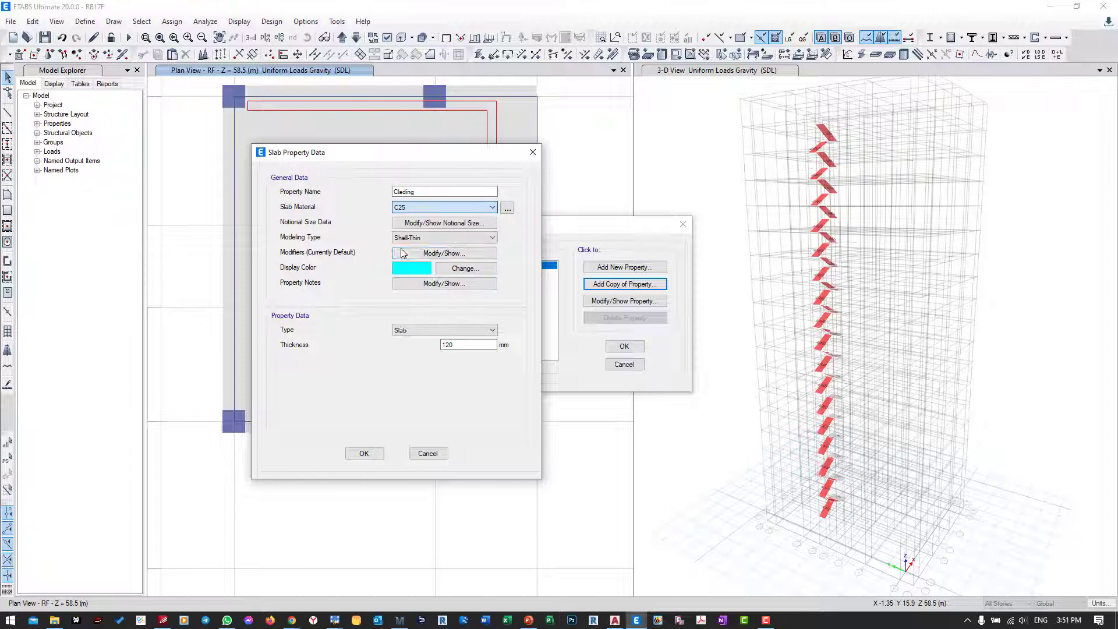
pyautogui.click(428, 329)
pyautogui.click(436, 339)
pyautogui.doubleClick(439, 345)
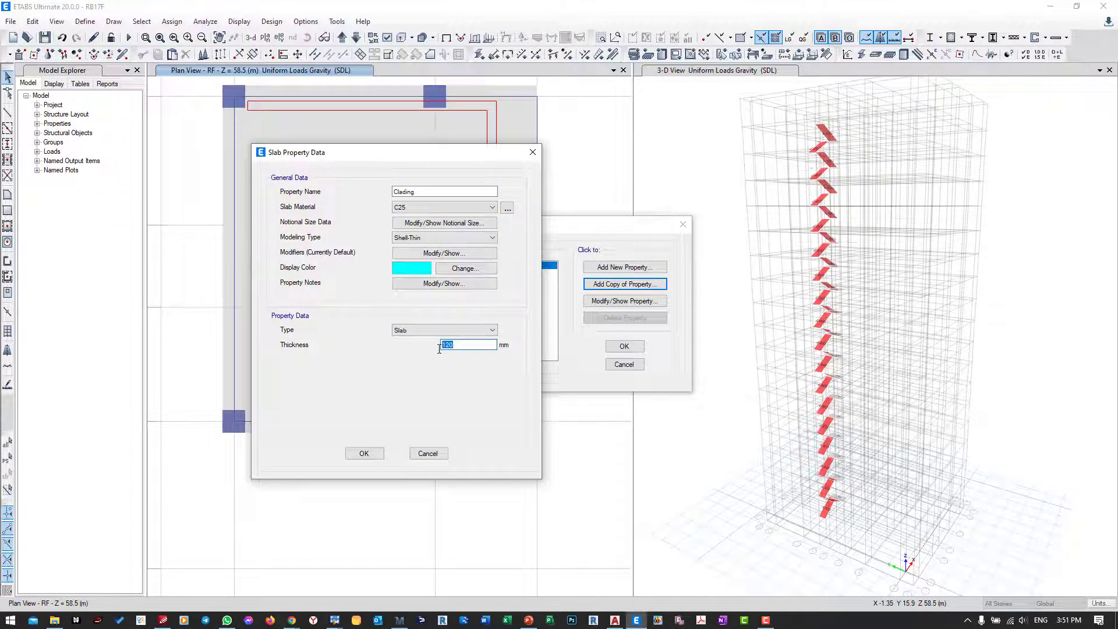
pyautogui.write('0.0001')
pyautogui.click(364, 453)
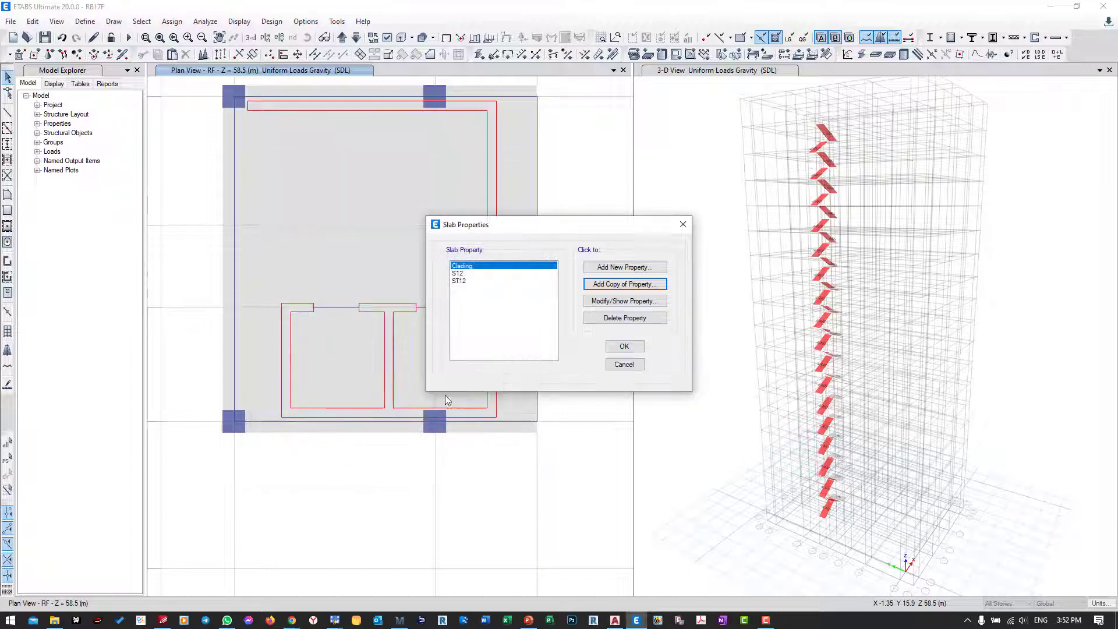
pyautogui.click(639, 347)
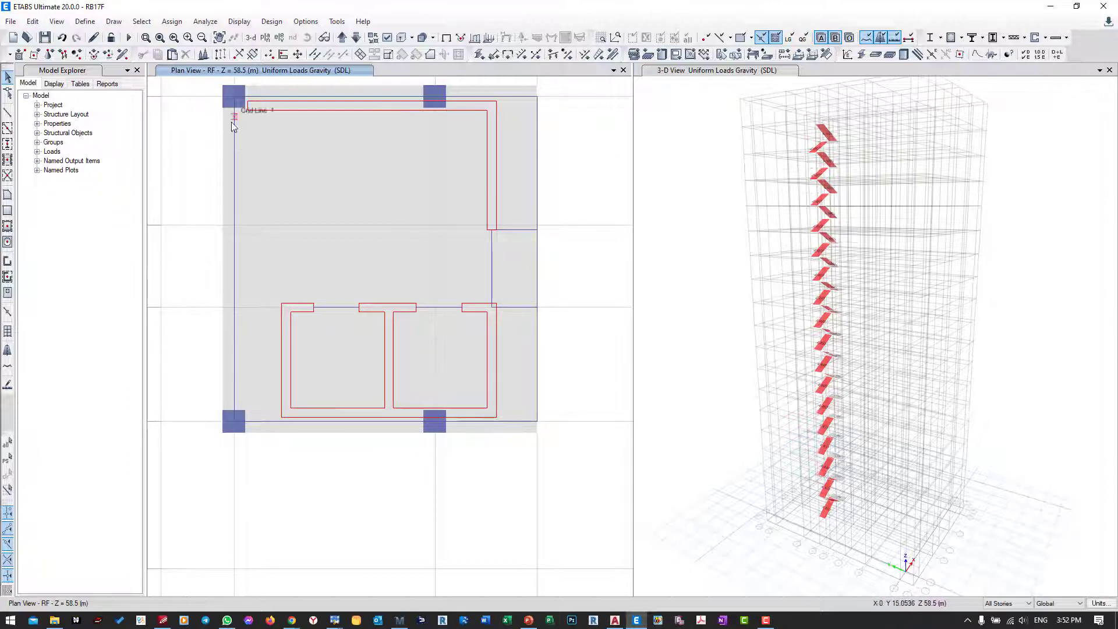
# Step: Start drawing rectangular floor areas on the RF plan with the area property None
pyautogui.click(8, 211)
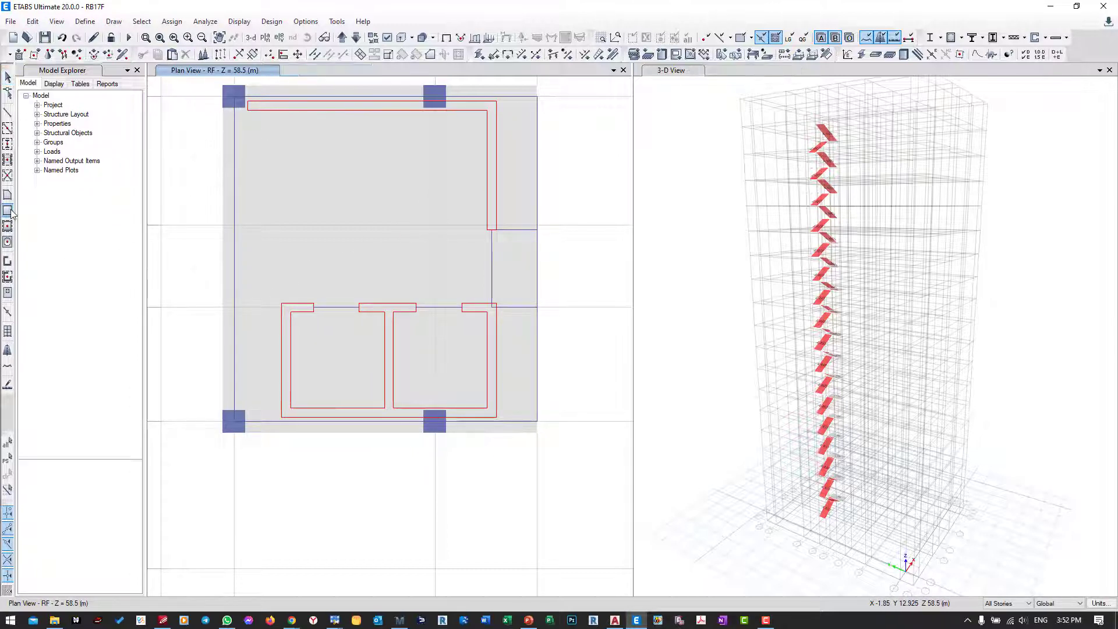
pyautogui.click(103, 484)
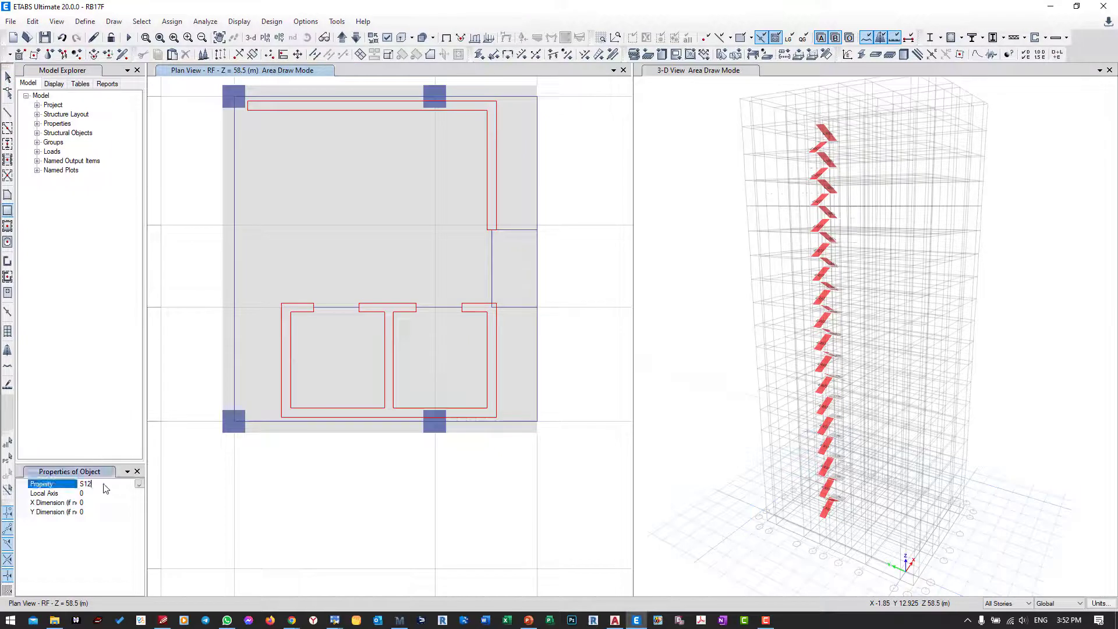
pyautogui.click(139, 484)
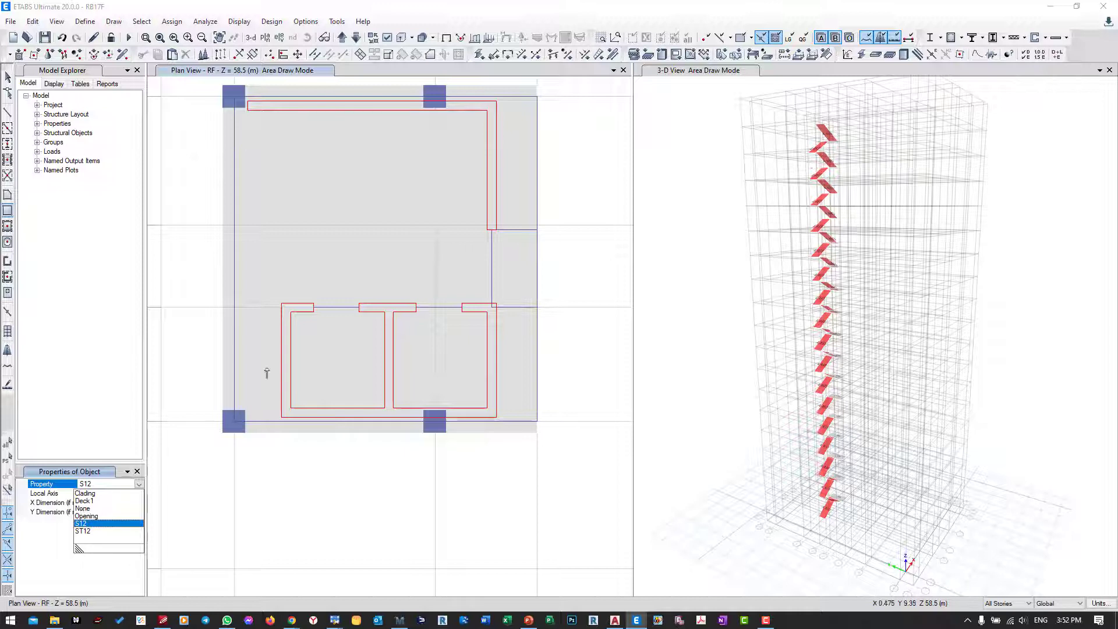
pyautogui.click(83, 508)
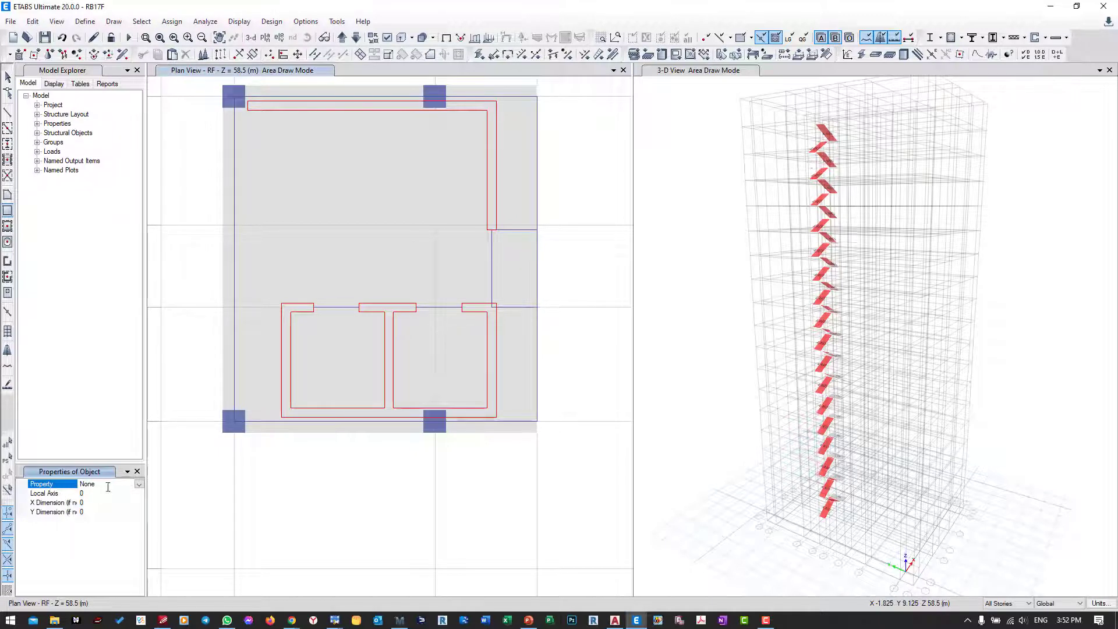
pyautogui.click(283, 305)
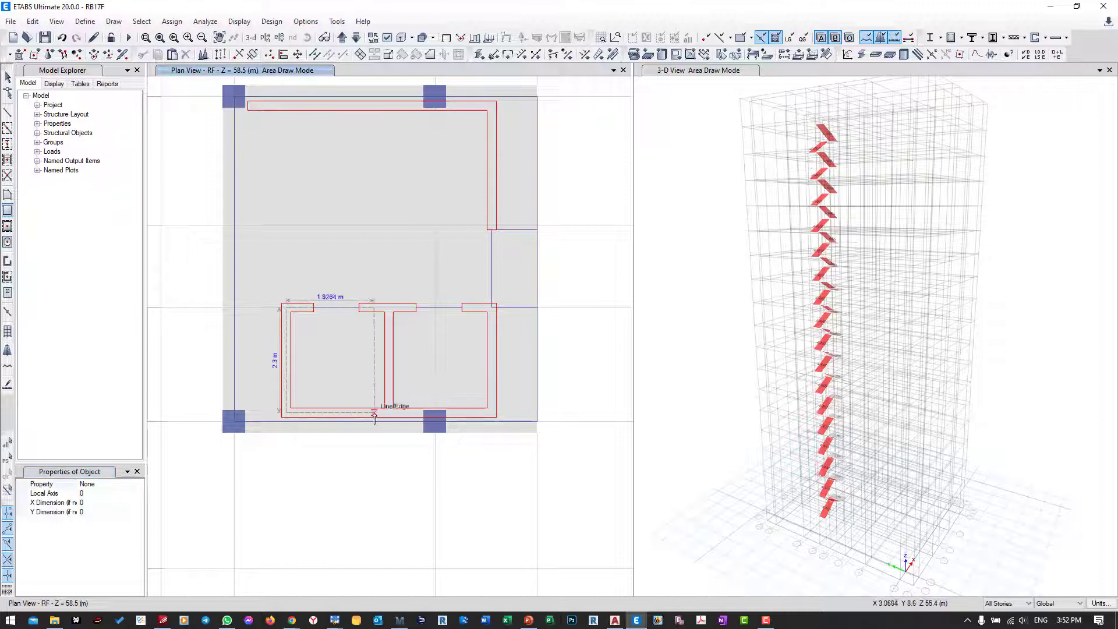
pyautogui.click(389, 414)
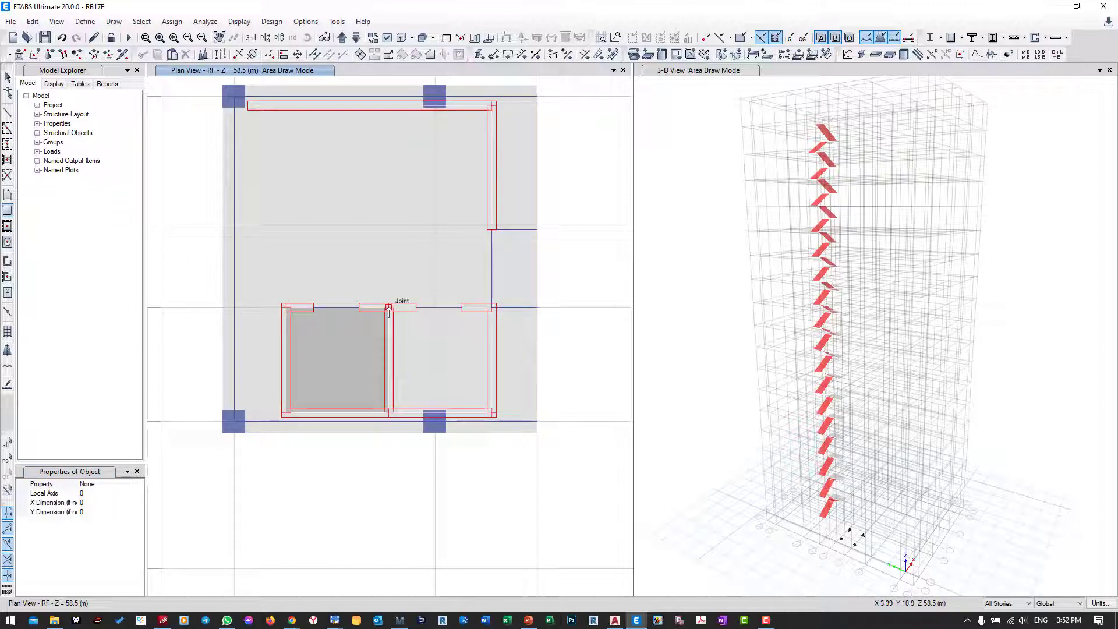
pyautogui.click(388, 307)
pyautogui.click(438, 375)
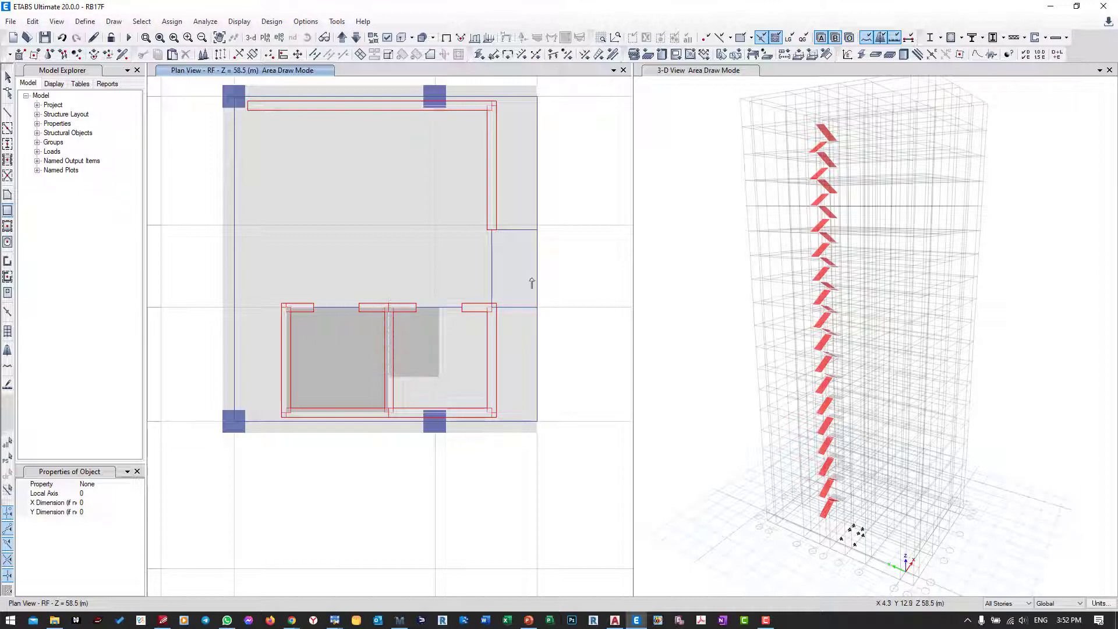
pyautogui.click(63, 39)
pyautogui.click(62, 38)
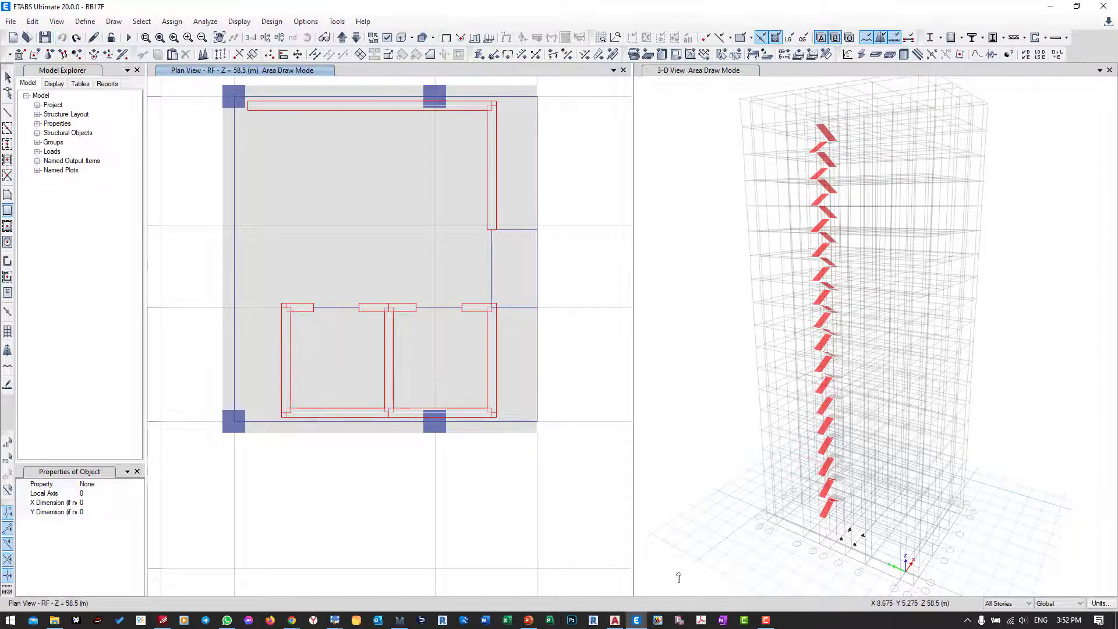
# Step: Limit drawing to One Story and show all objects in the 3-D view
pyautogui.click(991, 603)
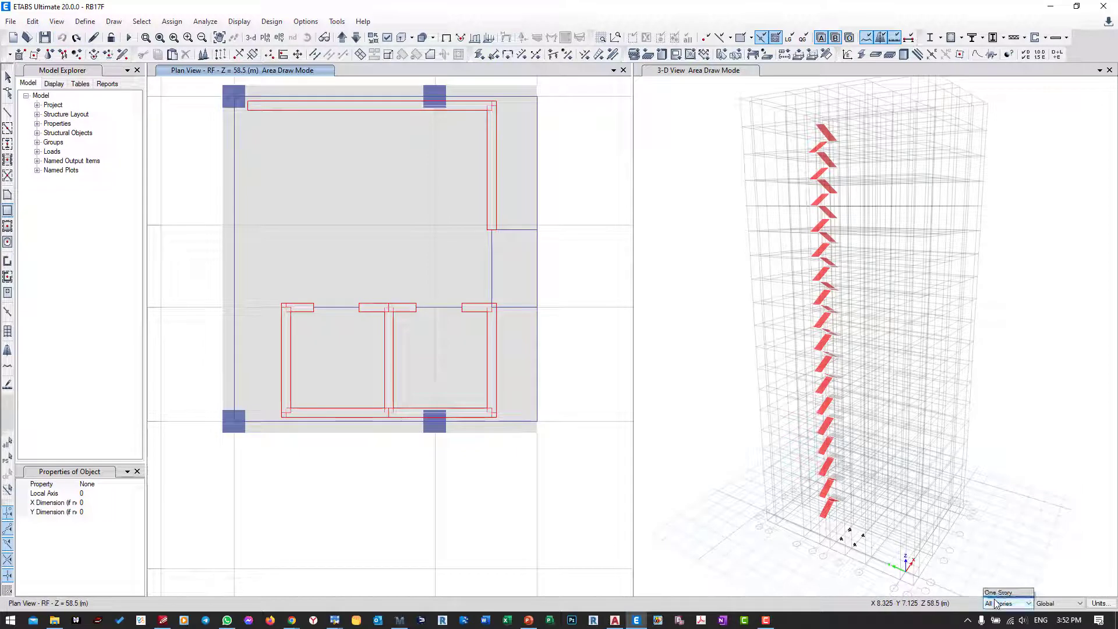
pyautogui.click(1010, 583)
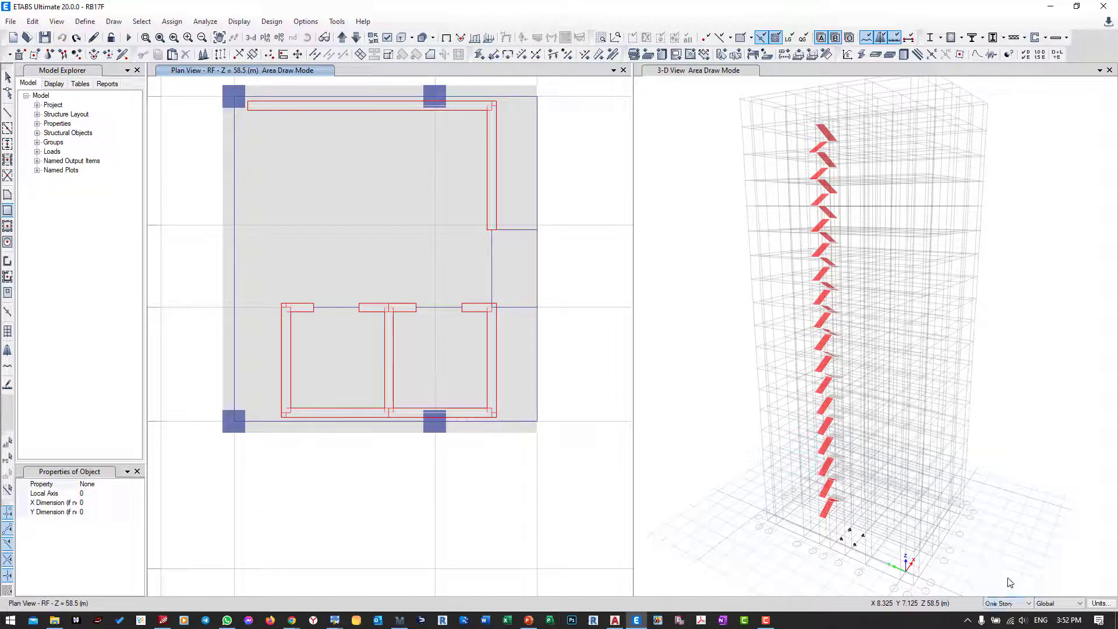
pyautogui.click(679, 279)
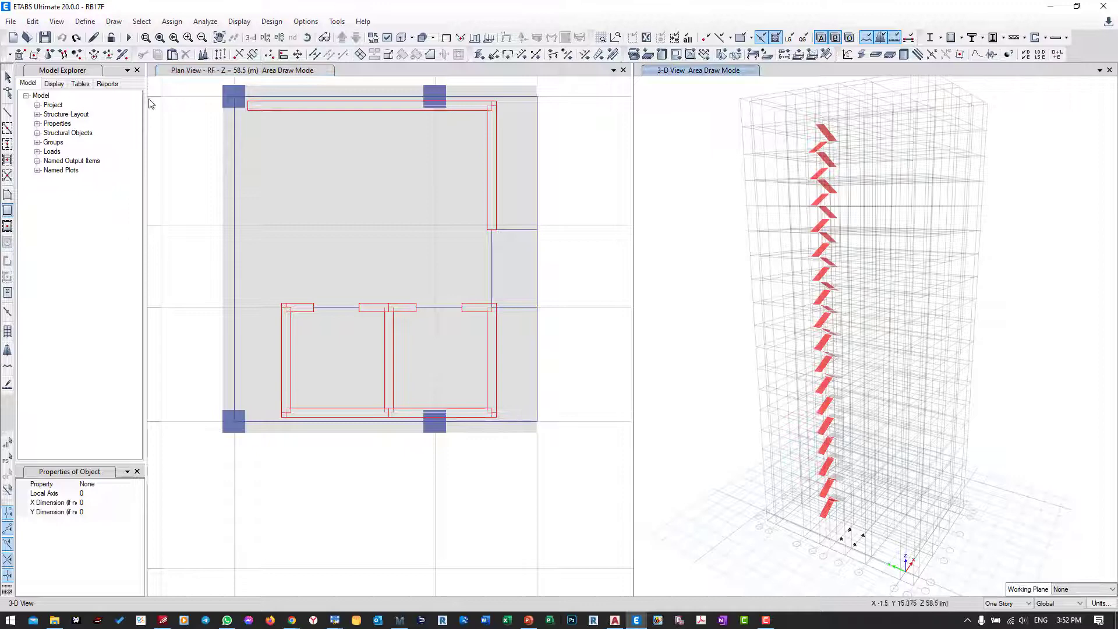
pyautogui.click(8, 76)
pyautogui.rightClick(704, 270)
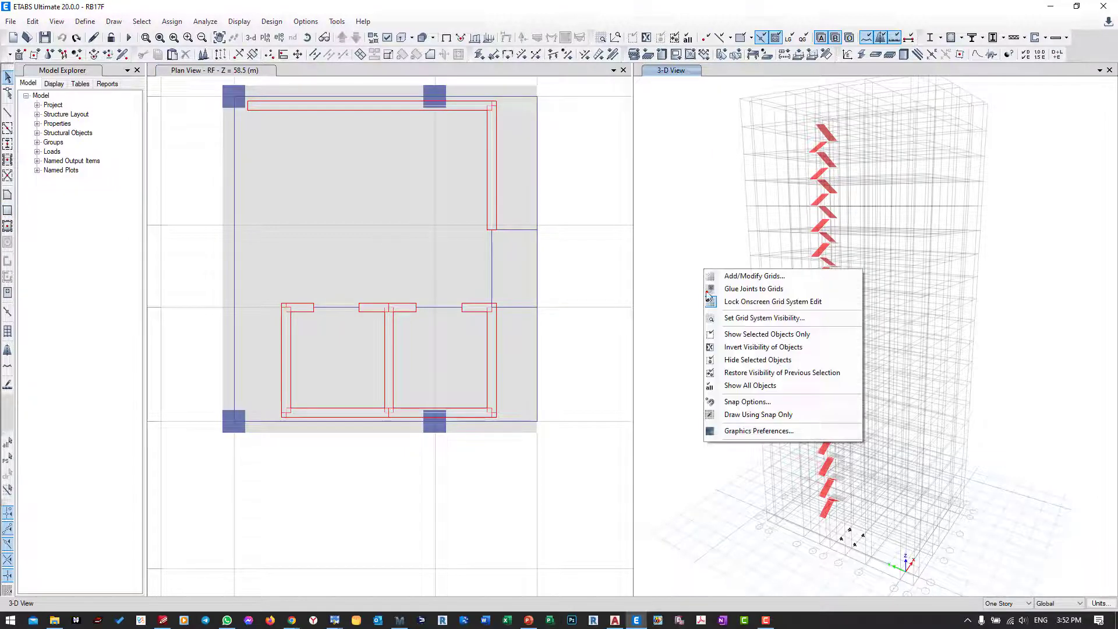
pyautogui.click(743, 385)
pyautogui.moveTo(718, 325); pyautogui.dragTo(733, 366, button='middle')
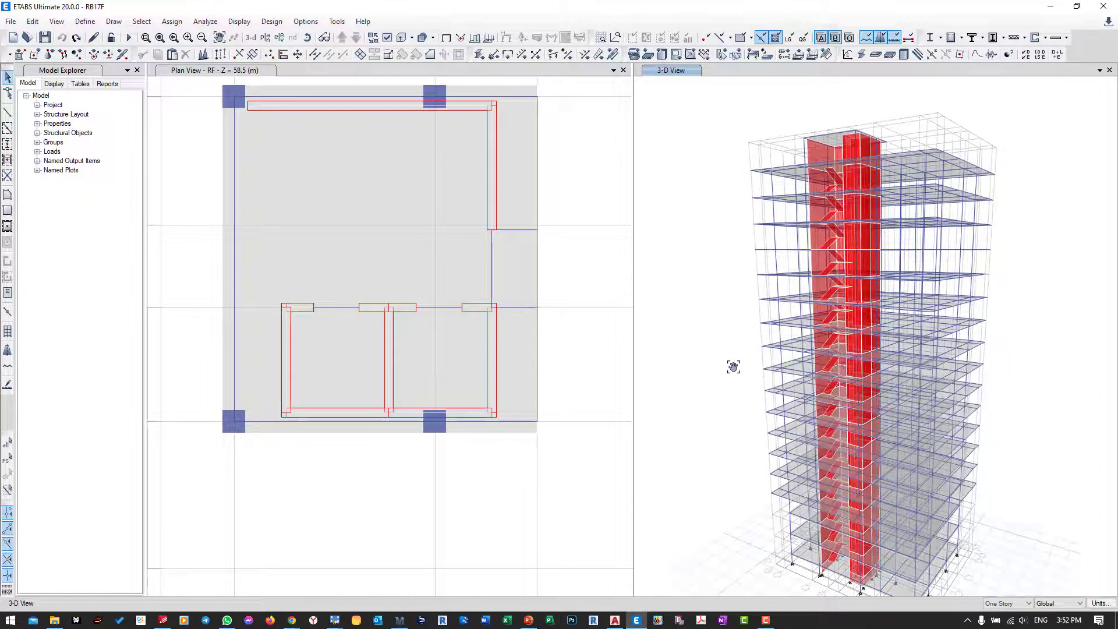
pyautogui.moveTo(723, 487)
pyautogui.keyDown('shift'); pyautogui.mouseDown(button='middle')
pyautogui.moveTo(732, 499)
pyautogui.moveTo(722, 324)
pyautogui.moveTo(696, 267)
pyautogui.moveTo(731, 237)
pyautogui.moveTo(711, 309)
pyautogui.mouseUp(button='middle'); pyautogui.keyUp('shift')
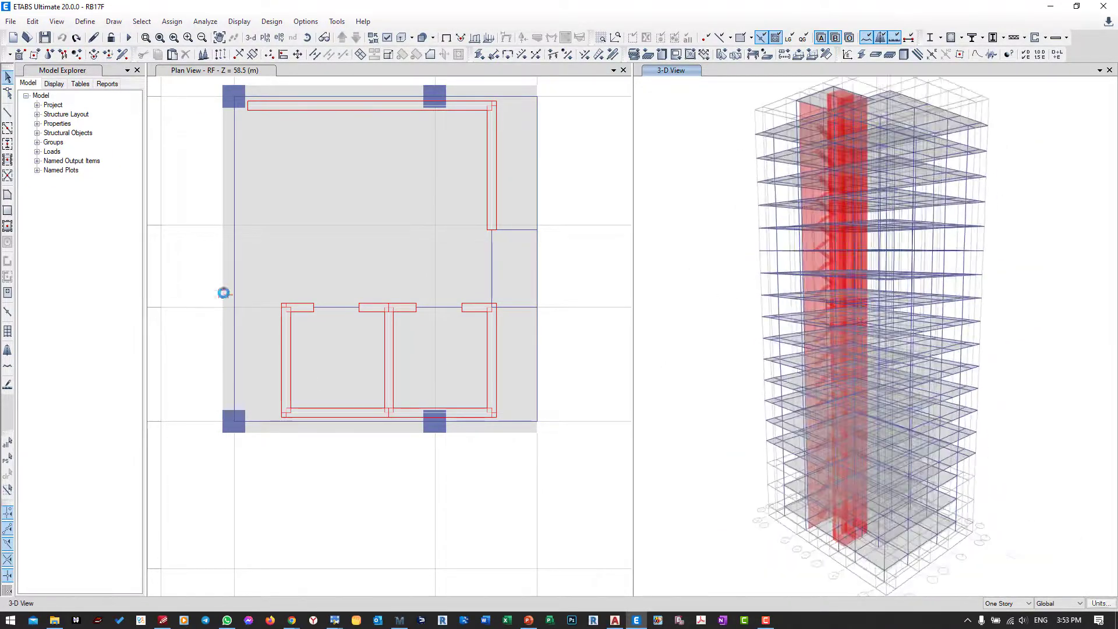
# Step: Draw two adjoining rectangular areas with property None over the elevator shafts on the RF plan, the first about 2.25 by 2.3 m
pyautogui.click(8, 211)
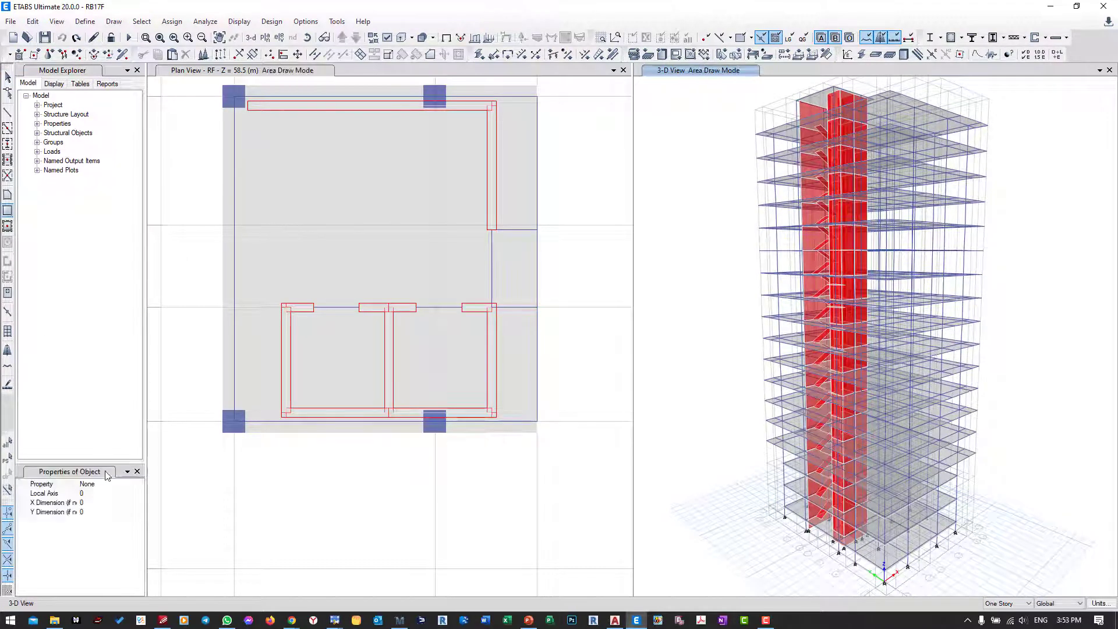
pyautogui.click(119, 486)
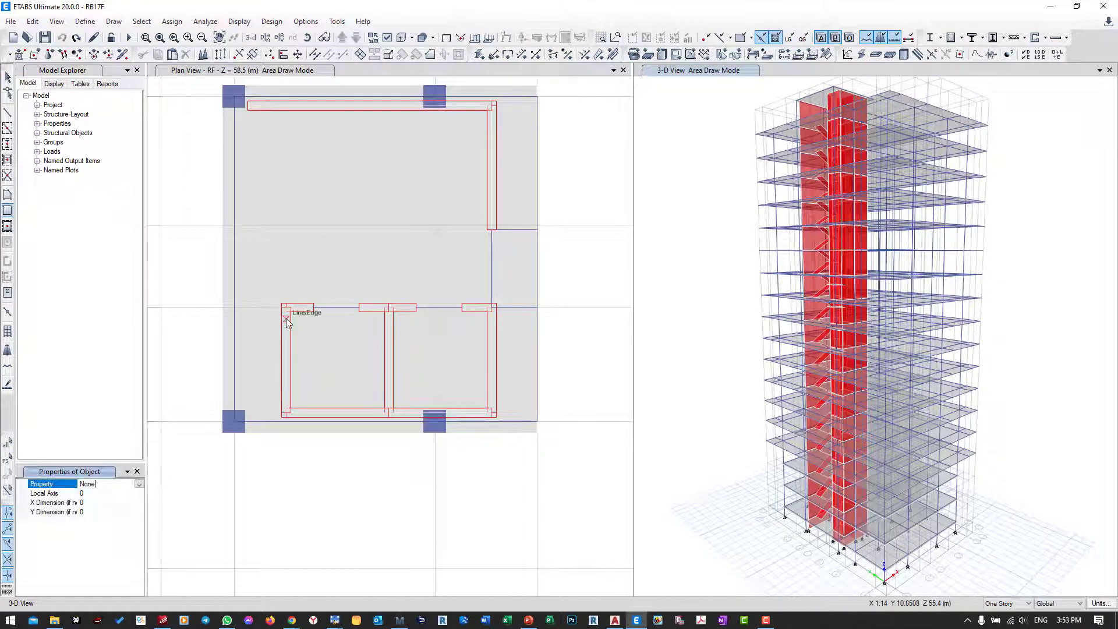
pyautogui.moveTo(286, 314)
pyautogui.mouseDown()
pyautogui.moveTo(334, 379)
pyautogui.moveTo(390, 414)
pyautogui.mouseUp()
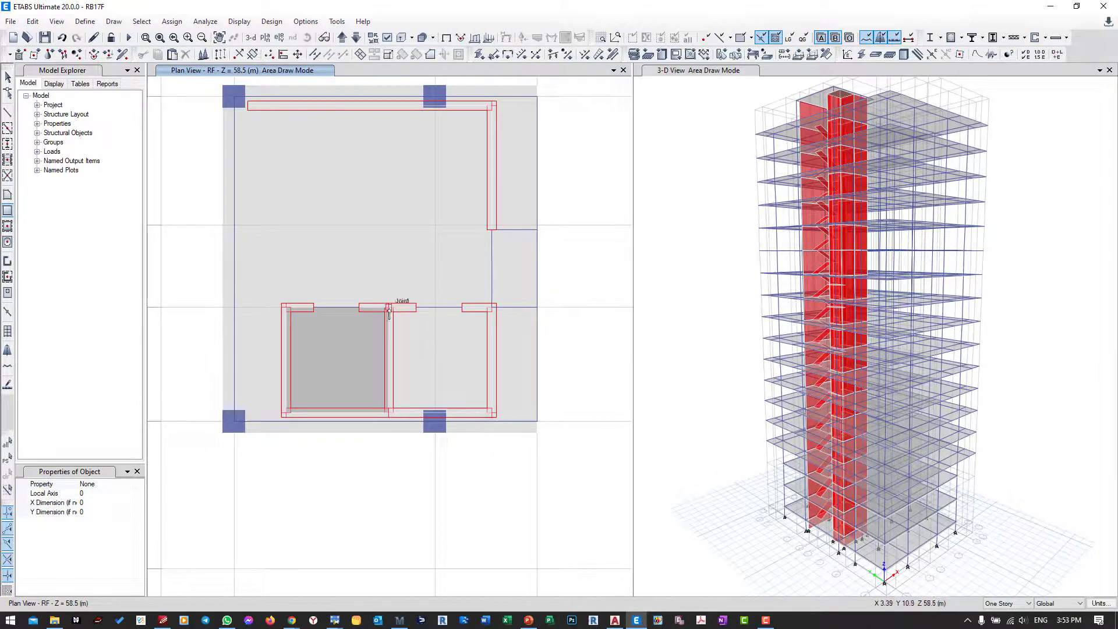
pyautogui.moveTo(389, 310); pyautogui.dragTo(491, 414)
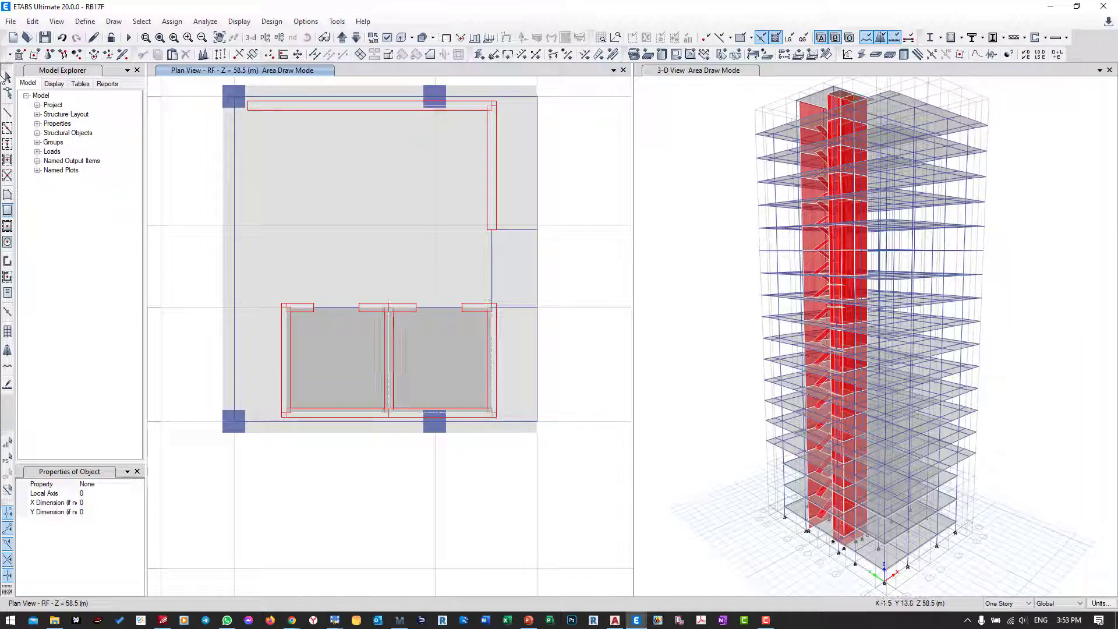
pyautogui.click(7, 77)
# Step: Look up the total area of the first shaft's new shell in its object information
pyautogui.click(334, 337)
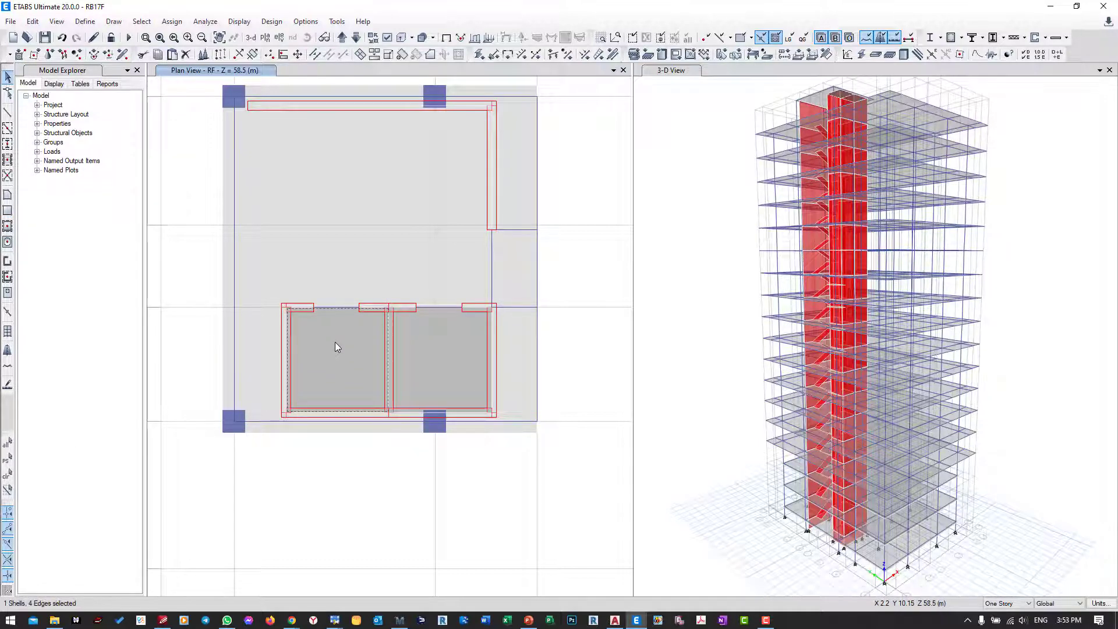
pyautogui.rightClick(334, 341)
pyautogui.click(495, 209)
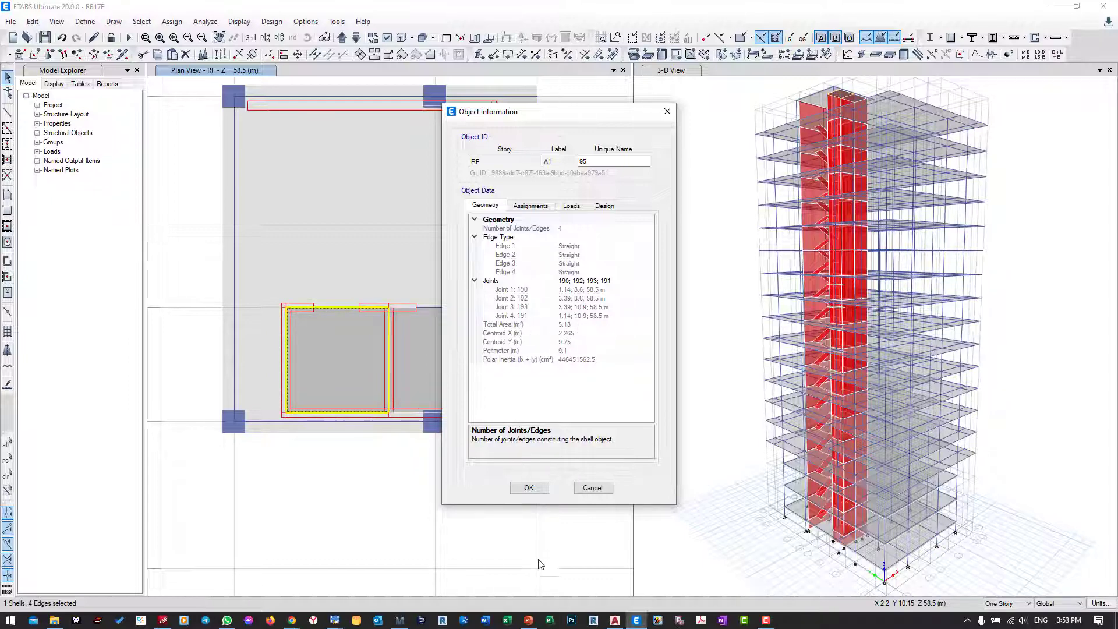
# Step: Switch to Mathcad and add the label "Area is" with the definition A := 5.18 m^2 below the total elevator load
pyautogui.click(402, 621)
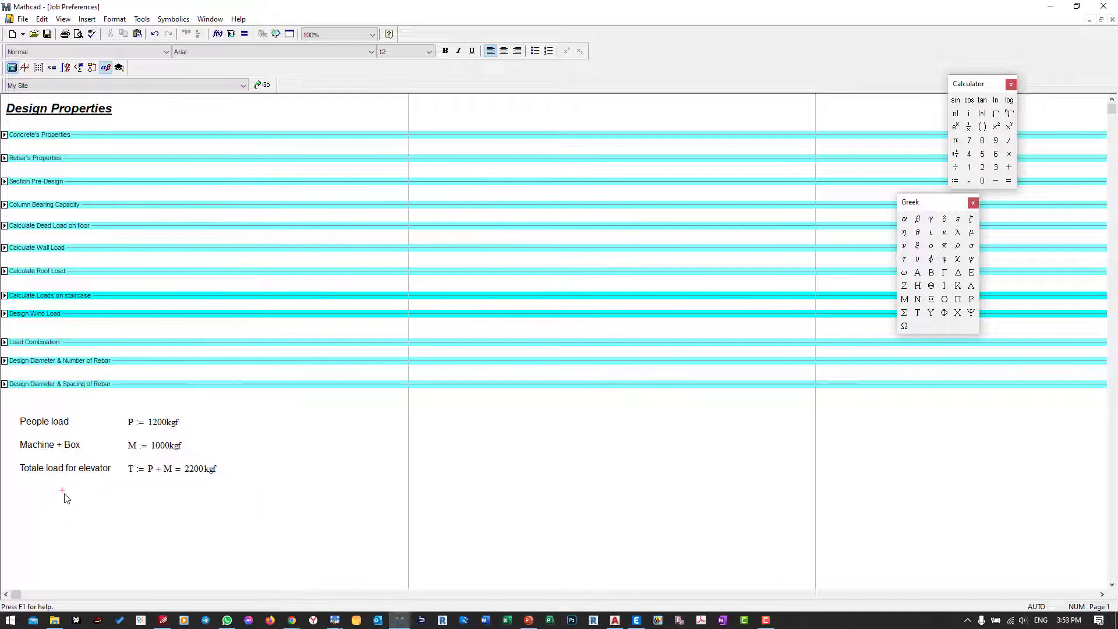
pyautogui.hotkey('shift', "'")
pyautogui.write('Aread')
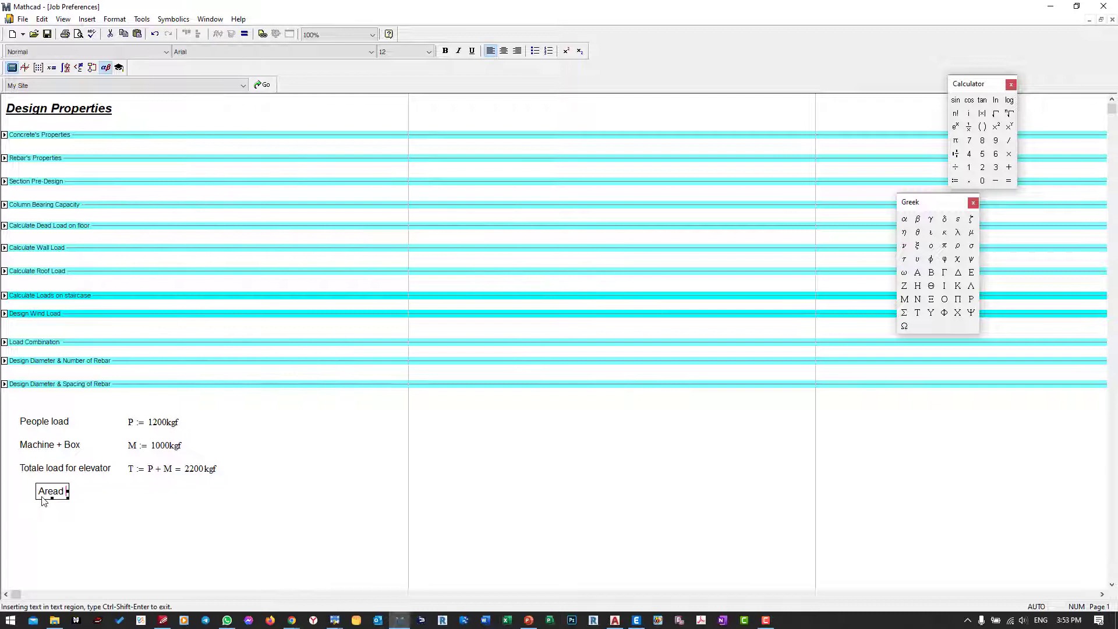
pyautogui.press('BackSpace')
pyautogui.click(115, 499)
pyautogui.write('A := ')
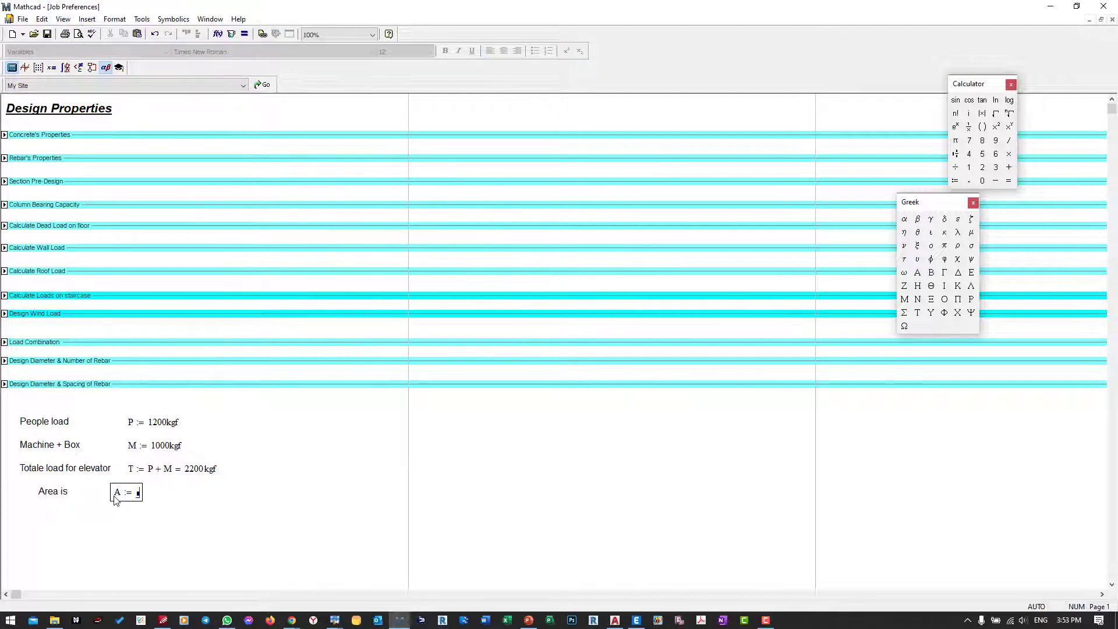
pyautogui.write('5.18·m')
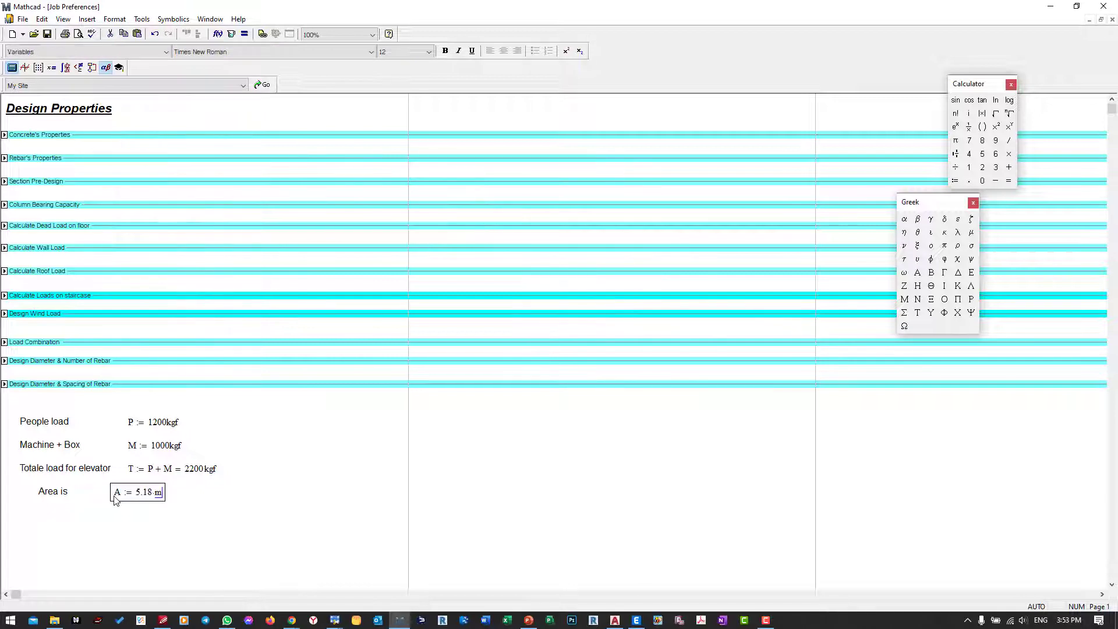
pyautogui.write('^2')
pyautogui.click(135, 526)
# Step: Define Load := T/A below the area row and evaluate it in kN/m^2
pyautogui.click(38, 514)
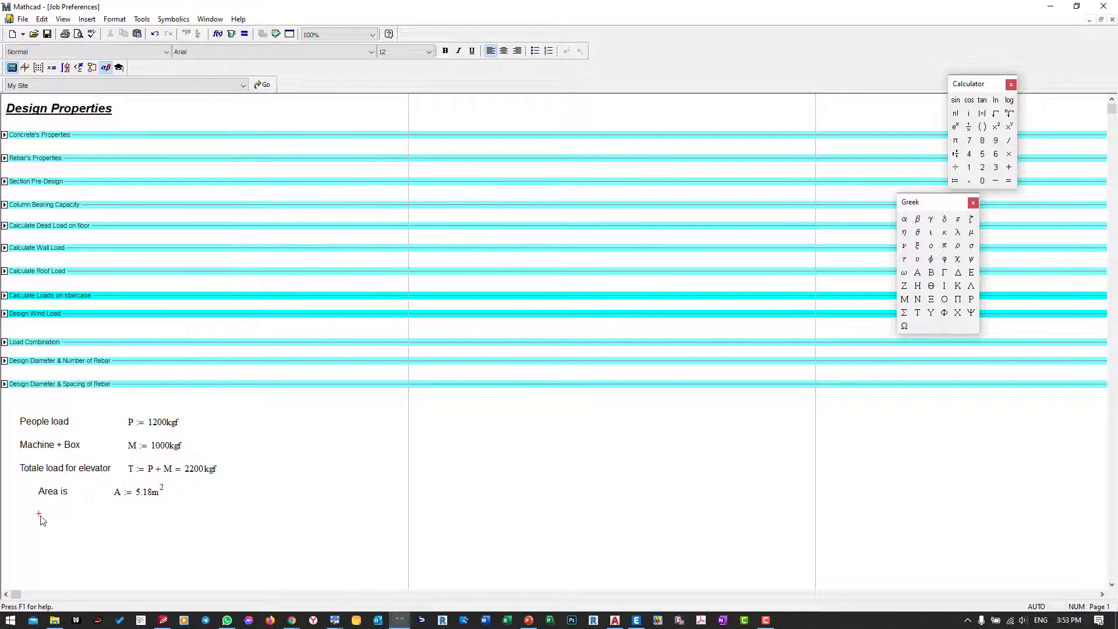
pyautogui.write('Loa')
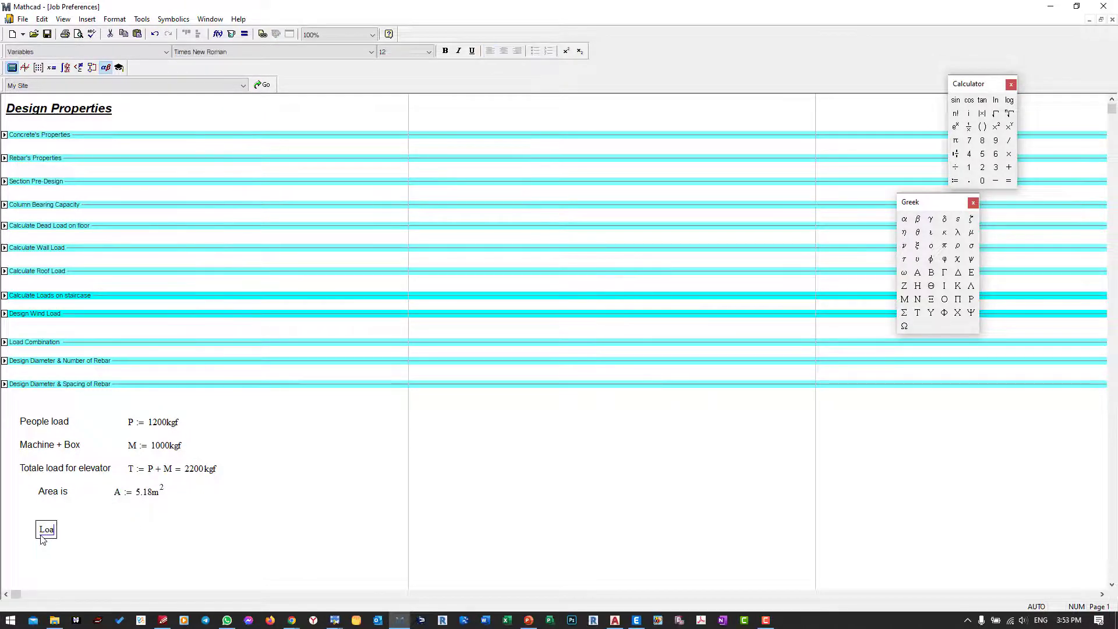
pyautogui.write('d := ')
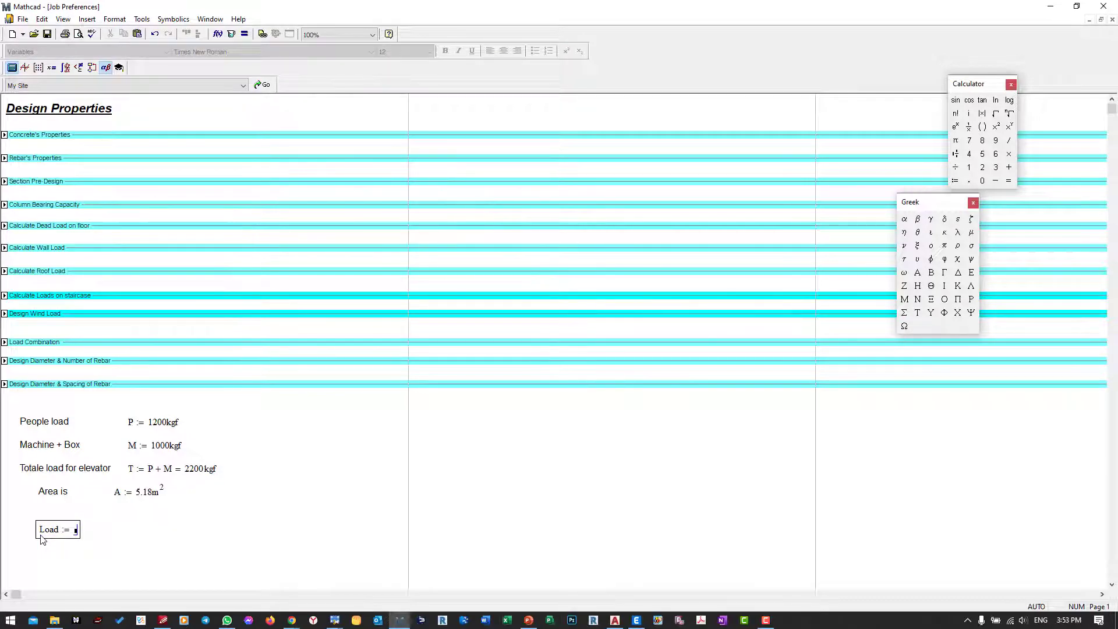
pyautogui.write('T/')
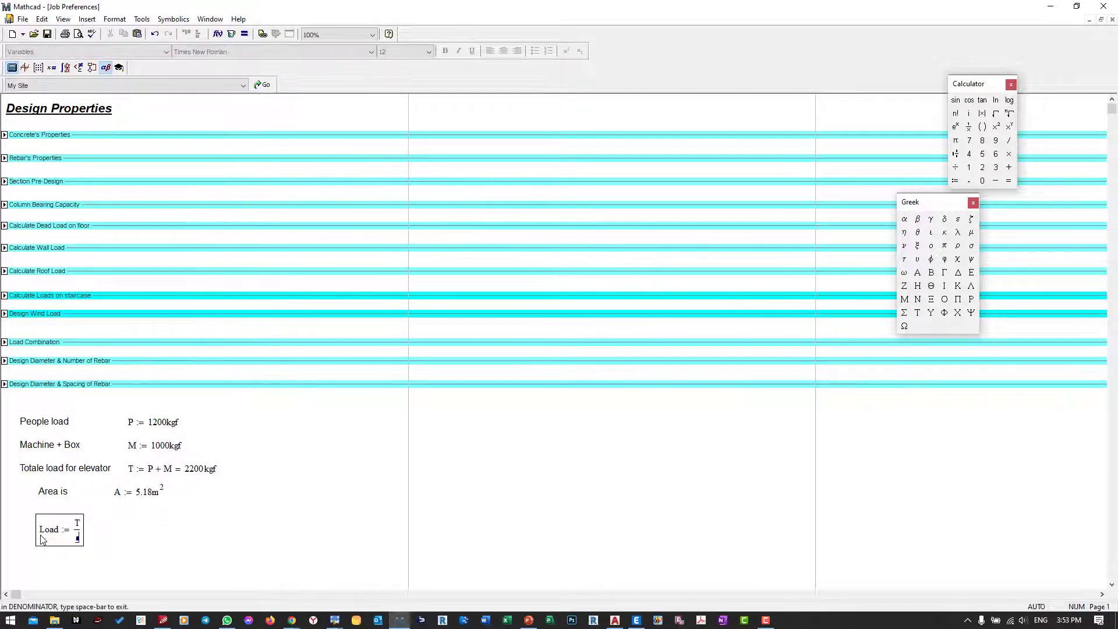
pyautogui.write('A = 4.165 × 10^3·Pa')
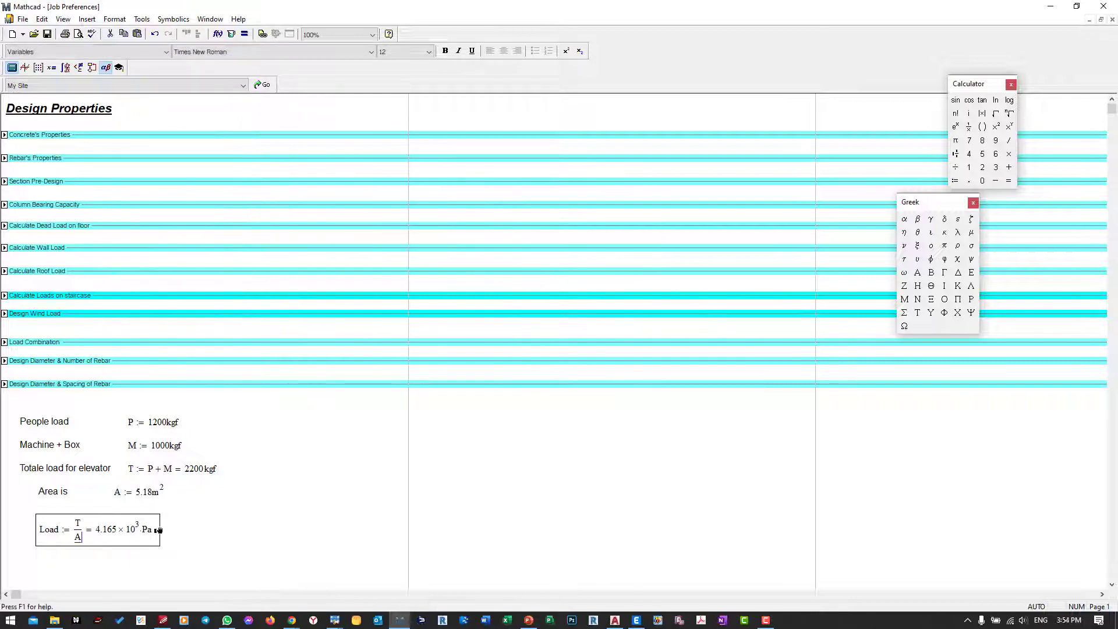
pyautogui.click(156, 530)
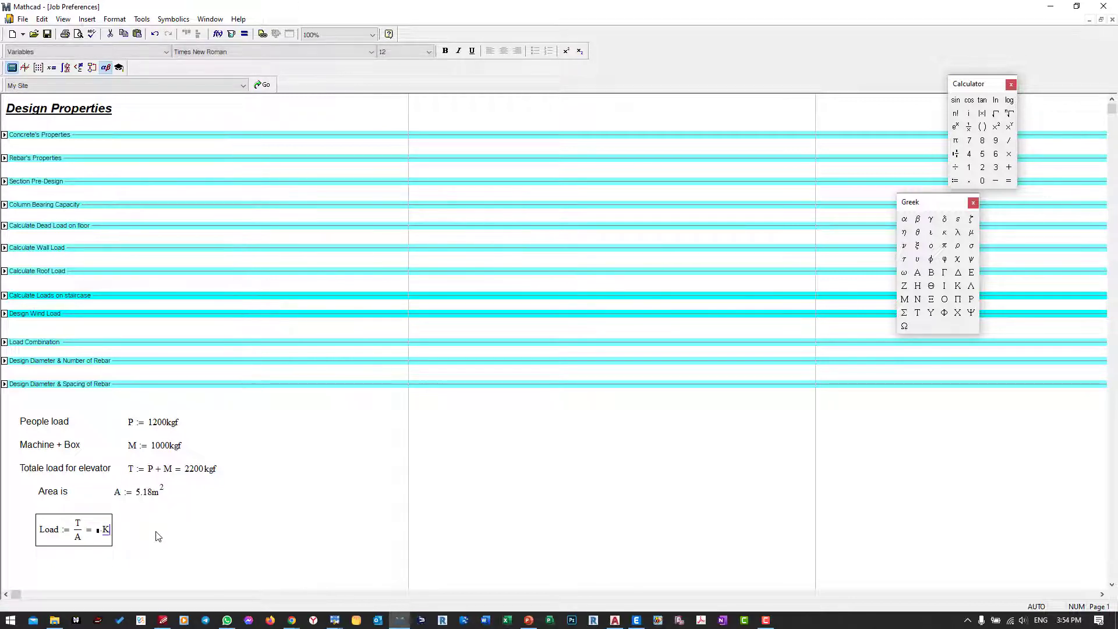
pyautogui.write('k')
pyautogui.write('N/m^2')
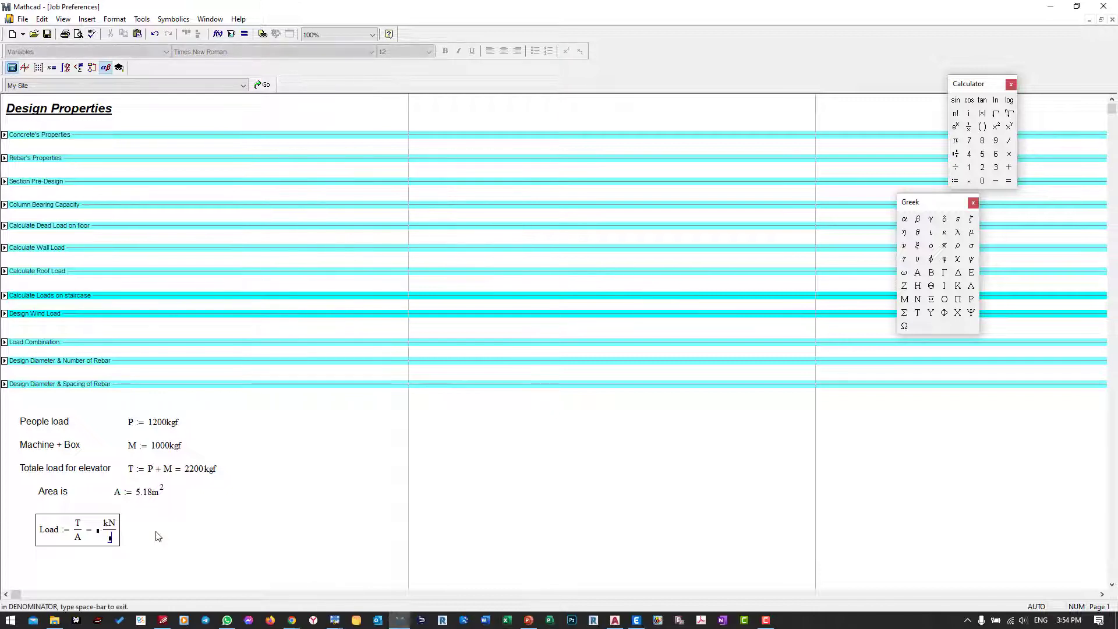
pyautogui.press('Return')
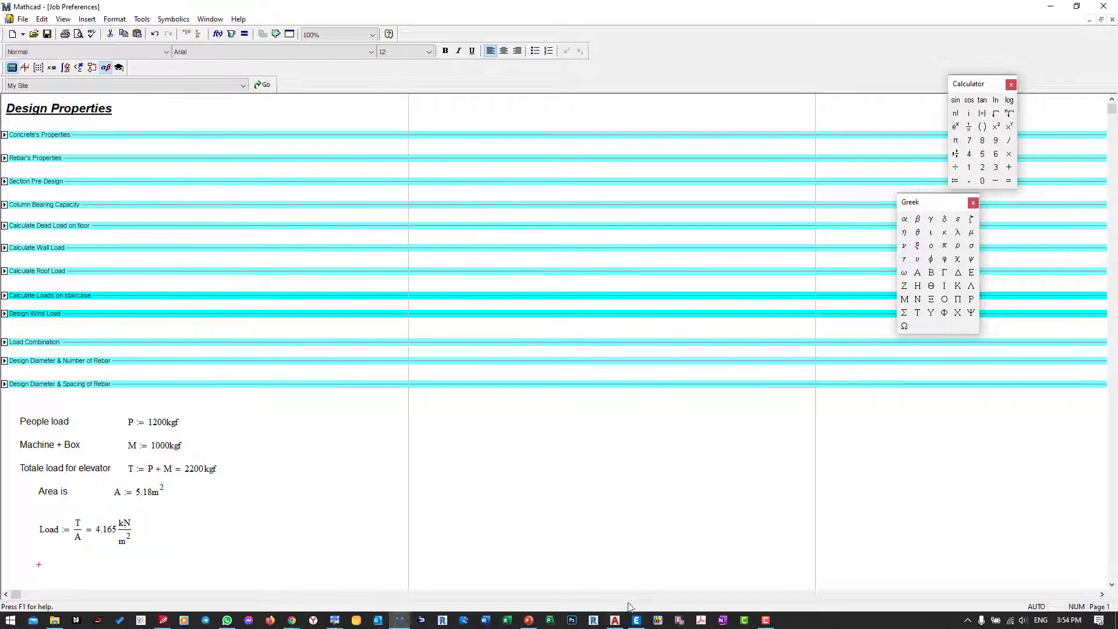
# Step: Switch back to ETABS and close the shaft area's object information
pyautogui.click(637, 620)
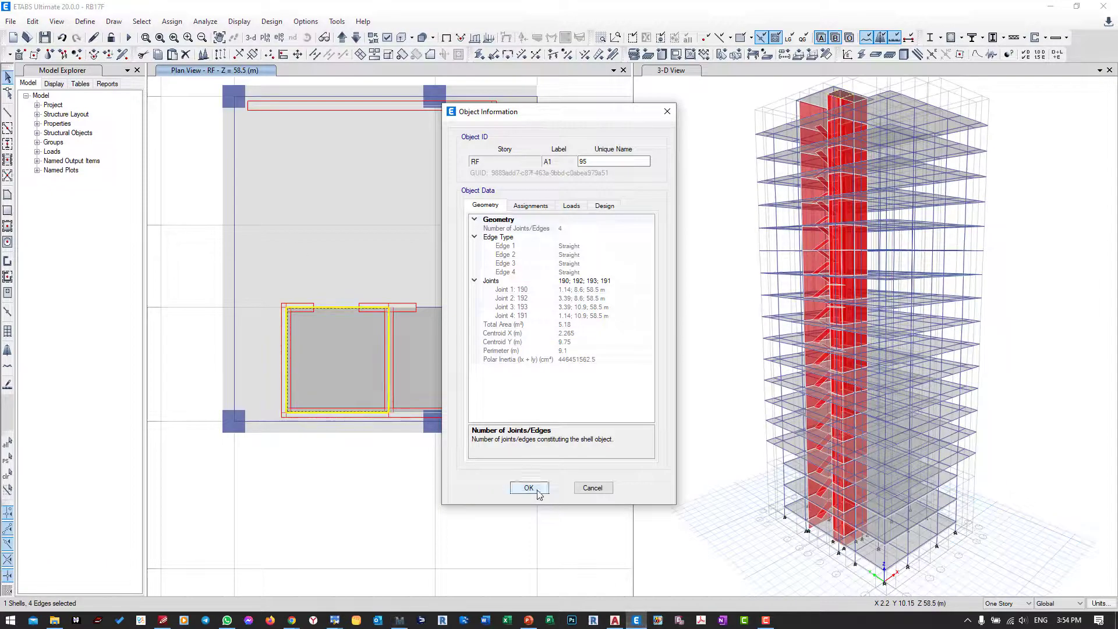
pyautogui.click(535, 490)
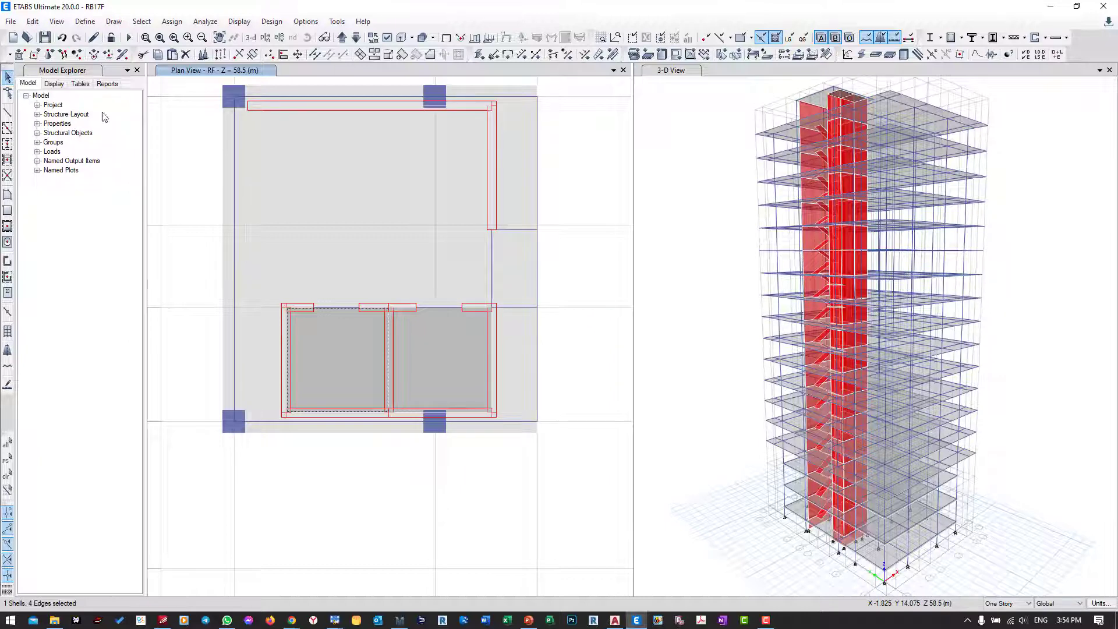
# Step: Define a new load pattern named EL of type Live with a self-weight multiplier of 0
pyautogui.click(309, 346)
pyautogui.click(86, 21)
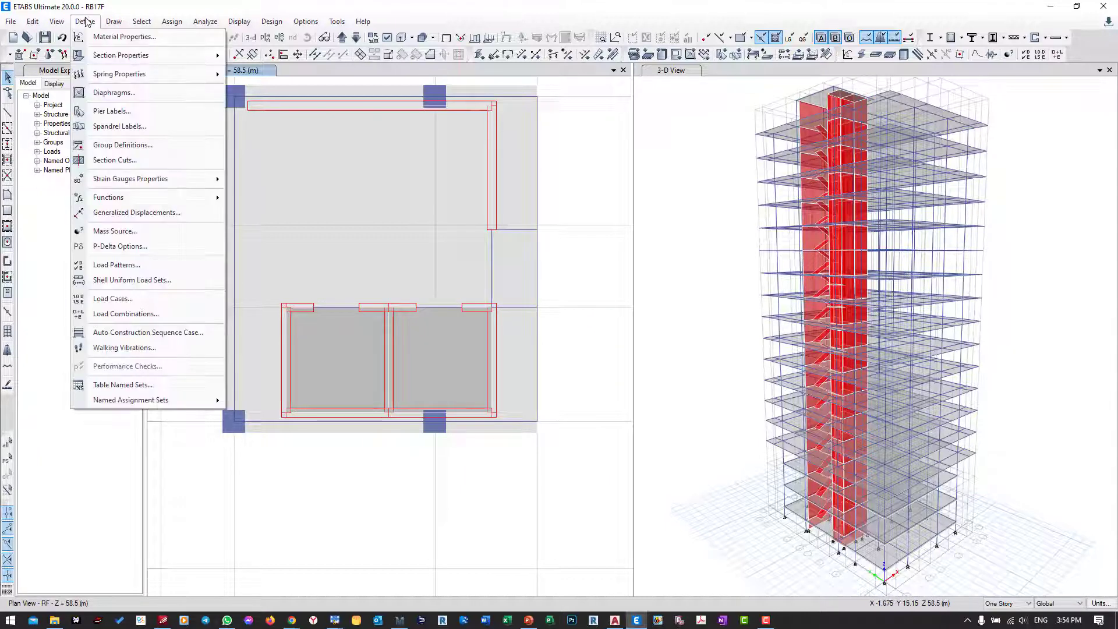
pyautogui.click(110, 265)
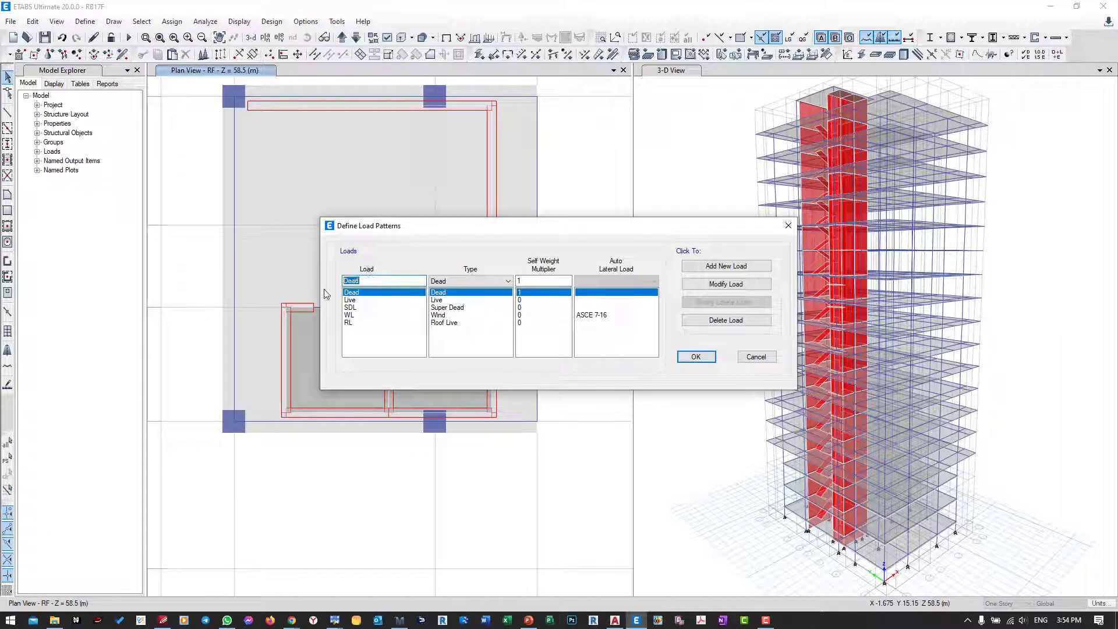
pyautogui.write('EL')
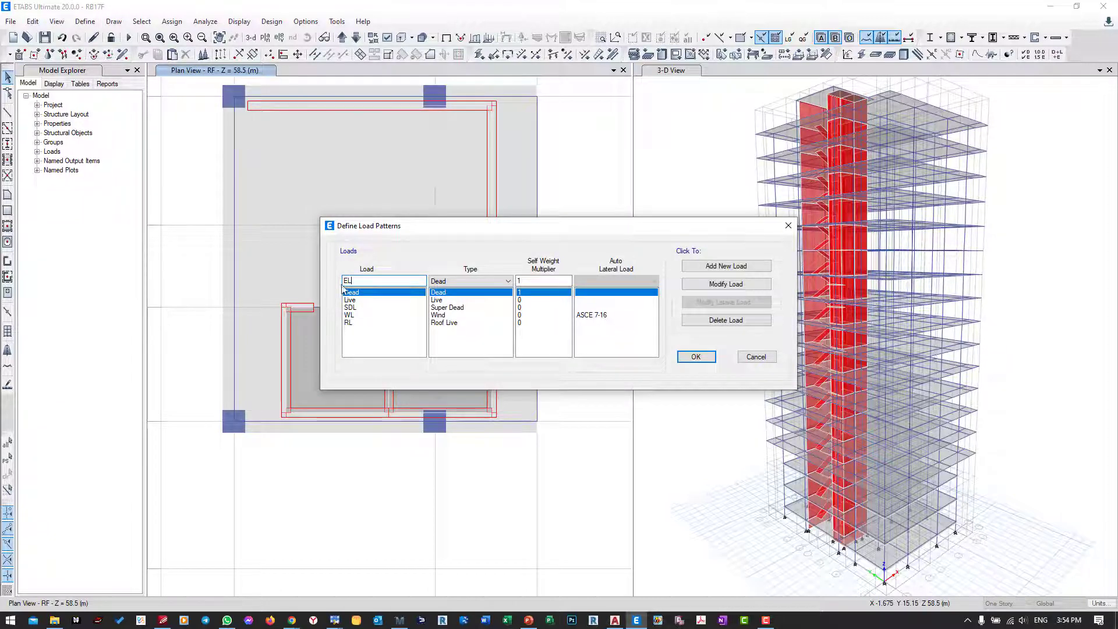
pyautogui.click(439, 281)
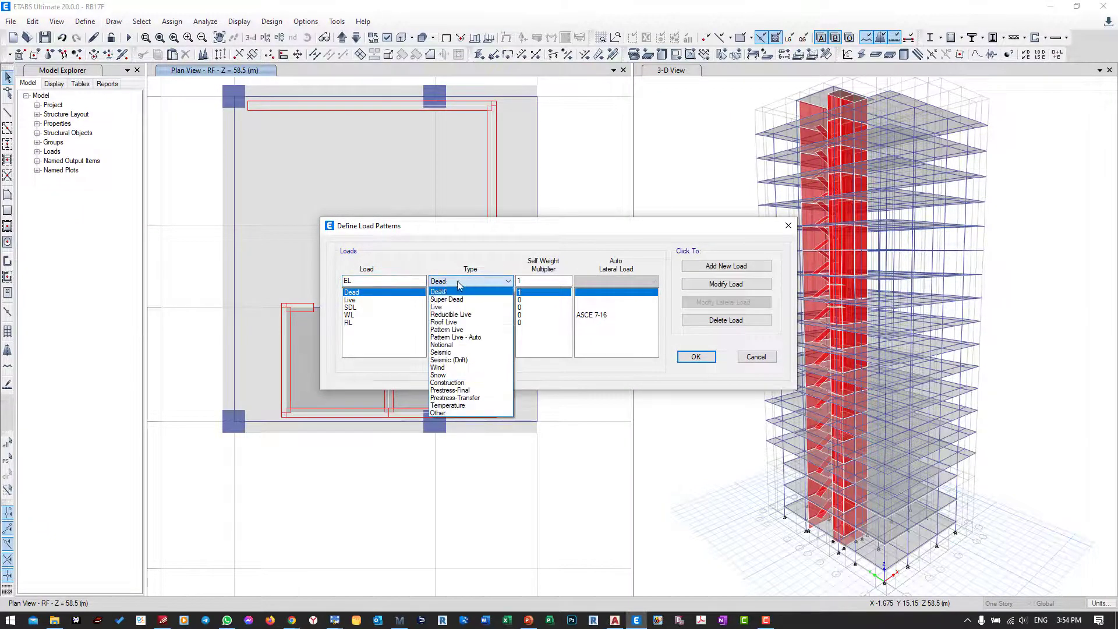
pyautogui.click(463, 306)
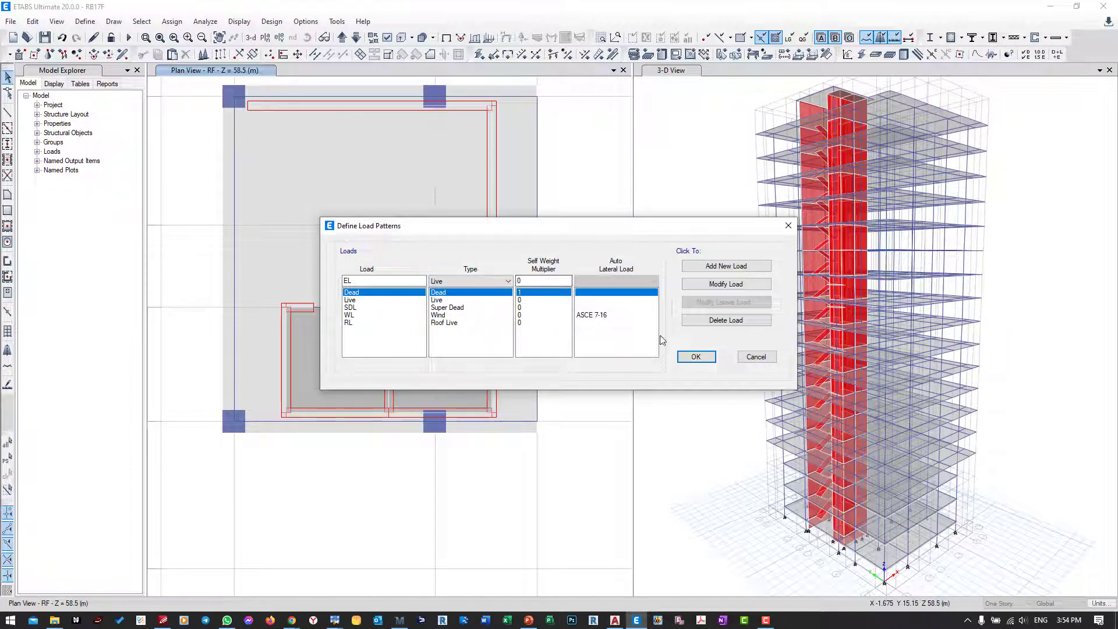
pyautogui.click(705, 268)
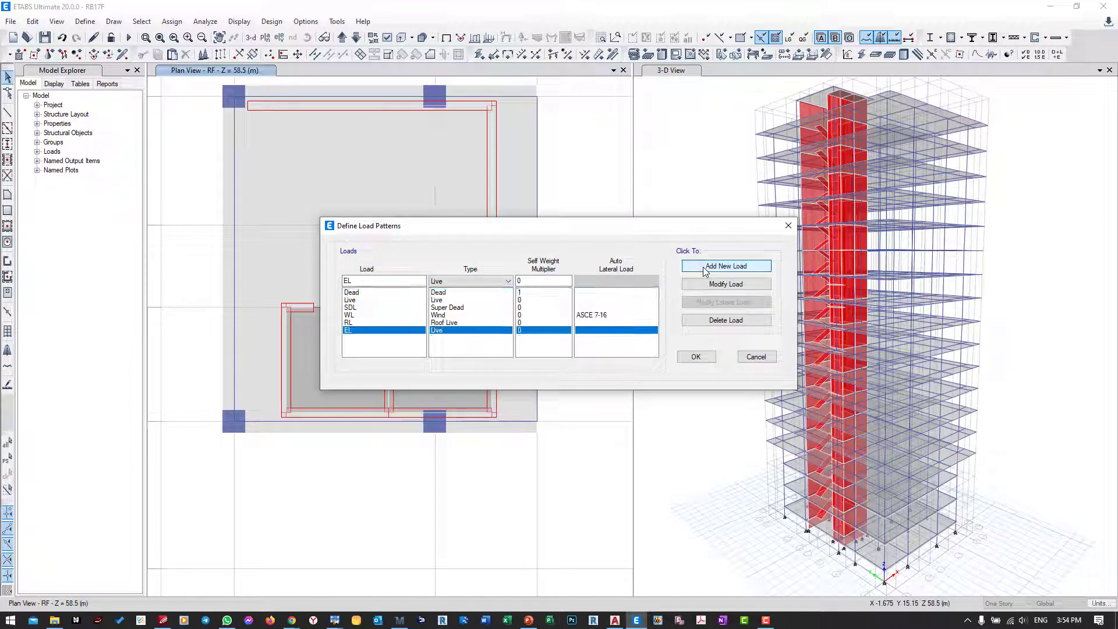
pyautogui.click(696, 356)
# Step: Assign both elevator shaft shells a uniform gravity load of 4.165 kN/m² under pattern EL, checking the value in Mathcad
pyautogui.click(355, 364)
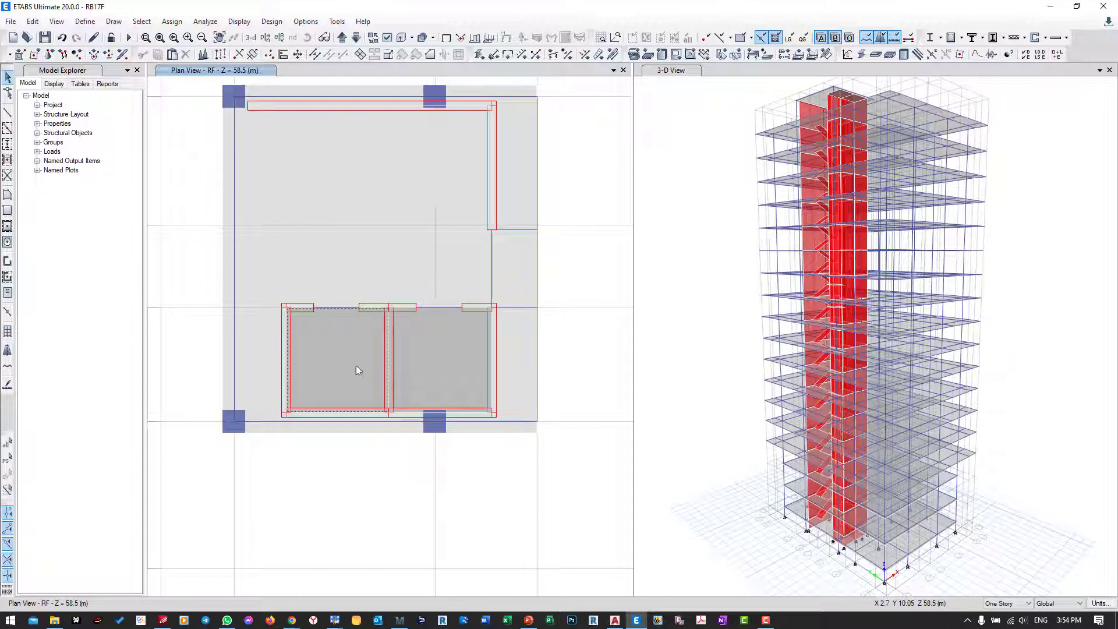
pyautogui.click(446, 365)
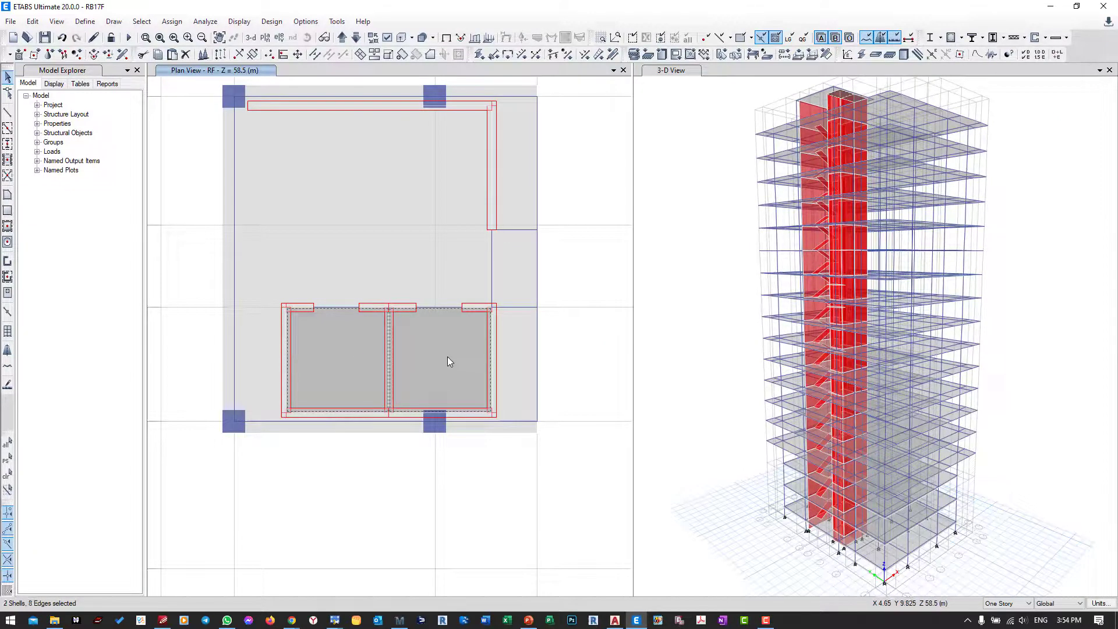
pyautogui.click(172, 21)
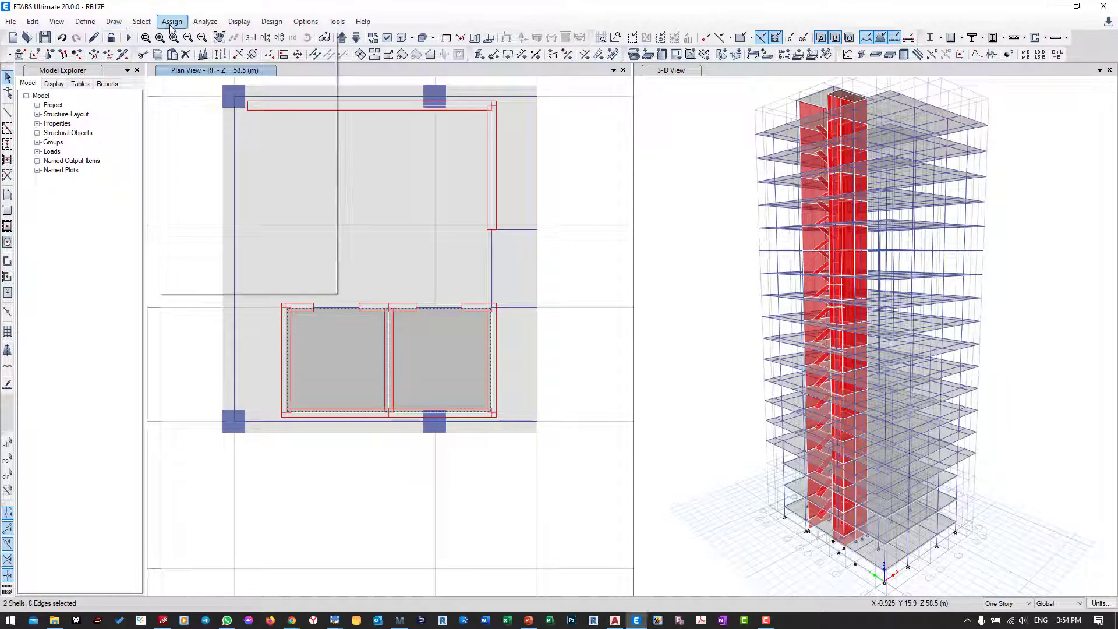
pyautogui.moveTo(191, 53)
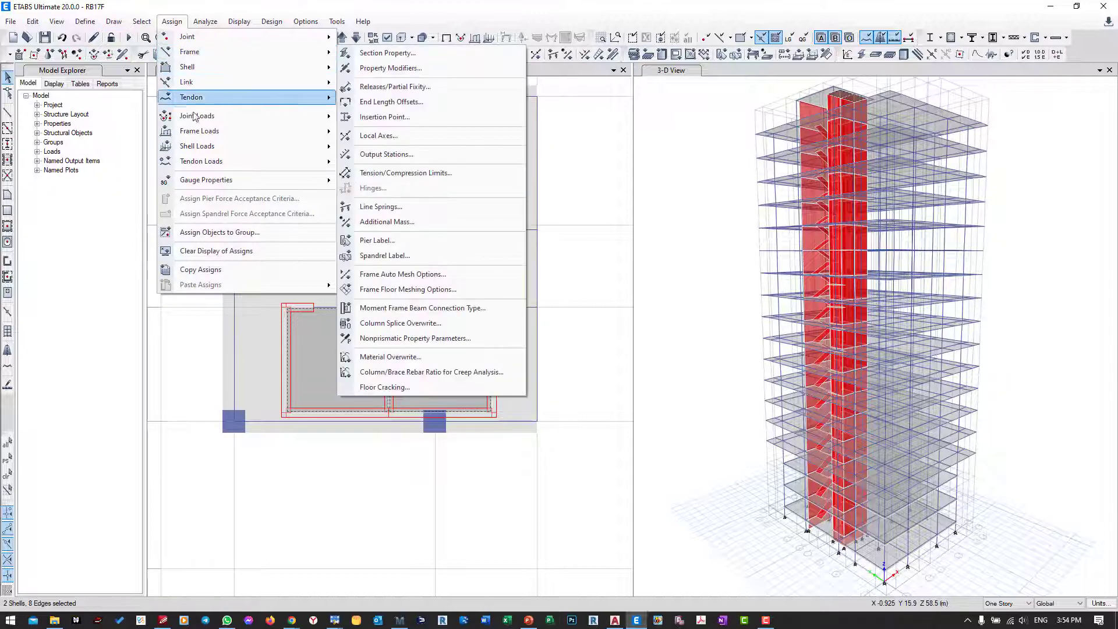
pyautogui.moveTo(198, 146)
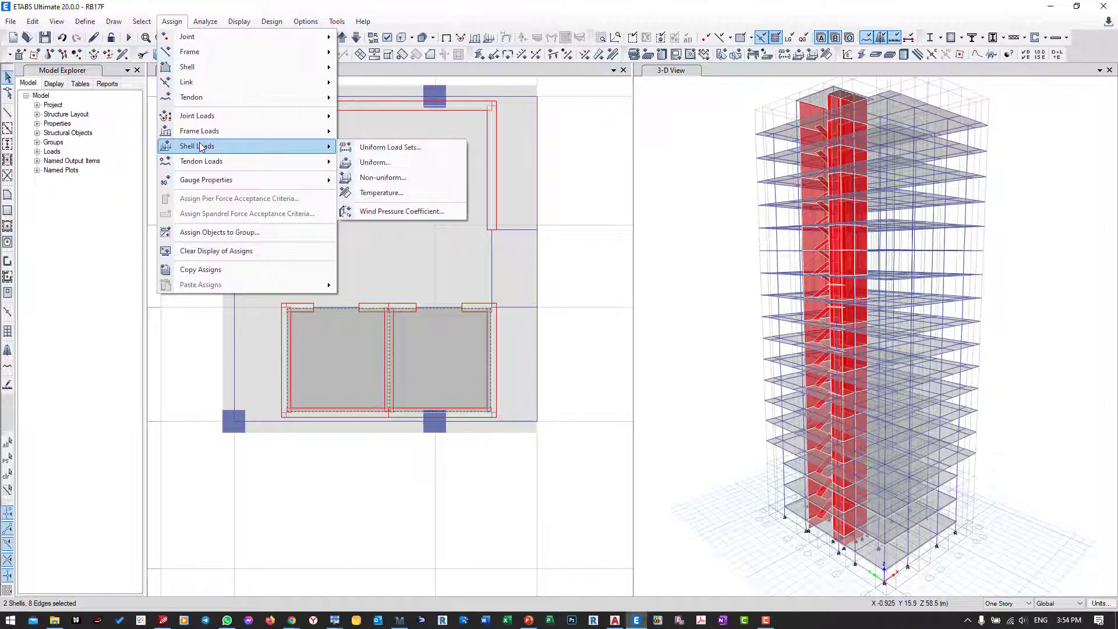
pyautogui.click(375, 162)
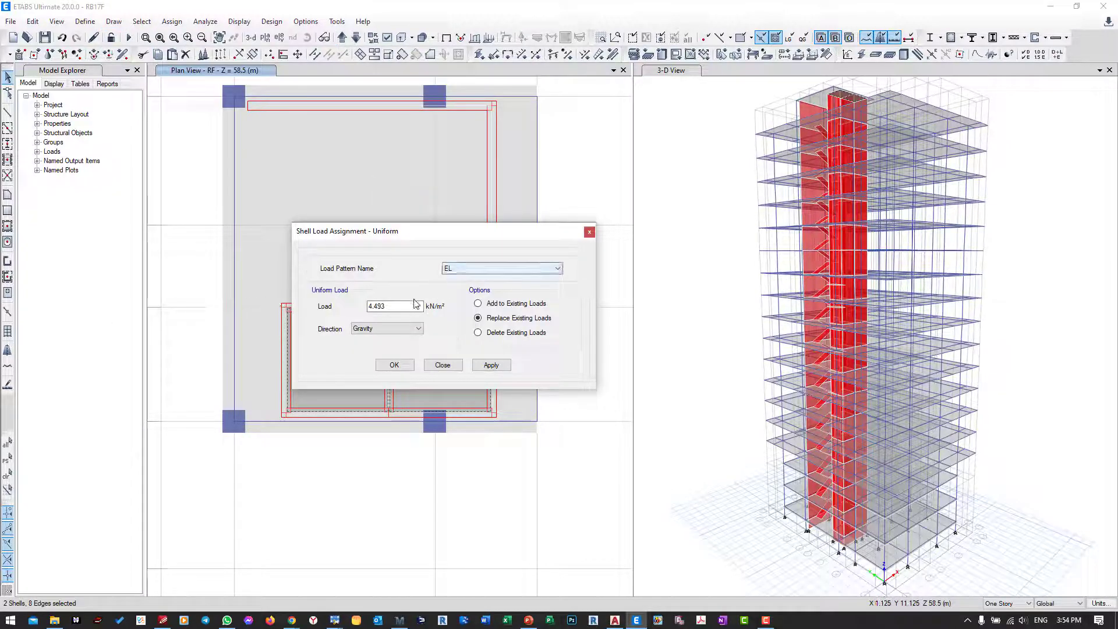
pyautogui.press('Tab')
pyautogui.click(405, 623)
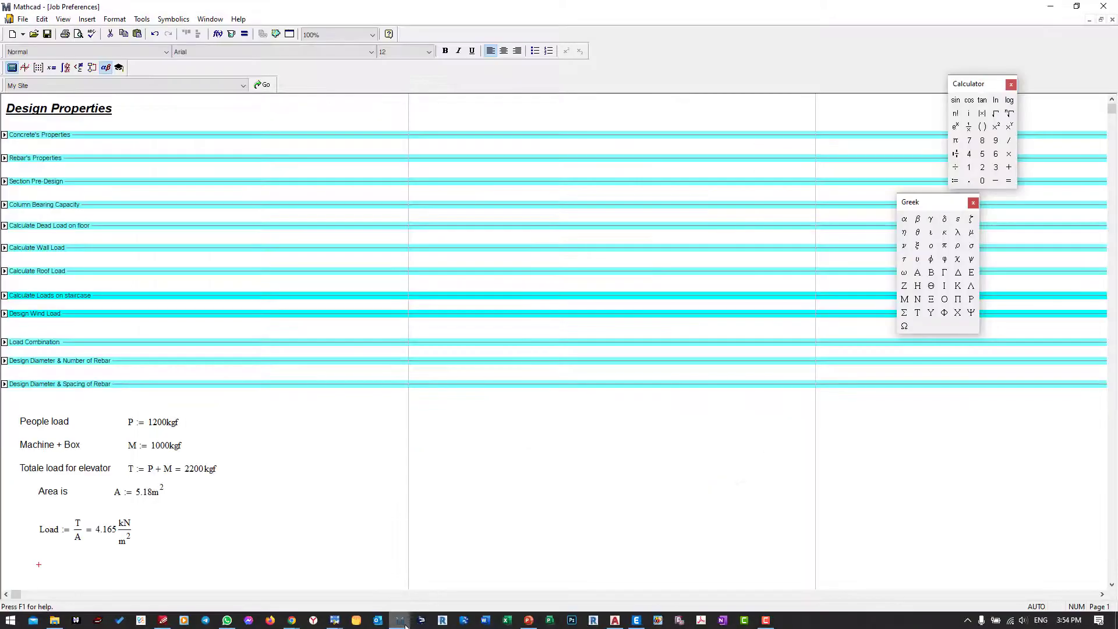
pyautogui.click(406, 624)
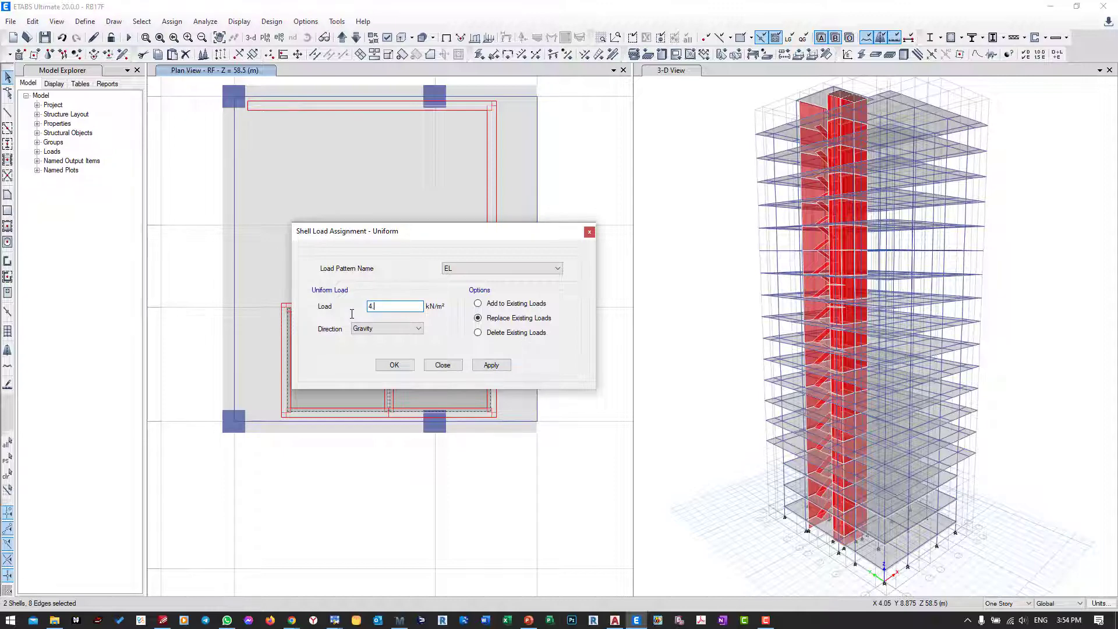
pyautogui.write('4.165')
pyautogui.click(492, 365)
pyautogui.click(412, 369)
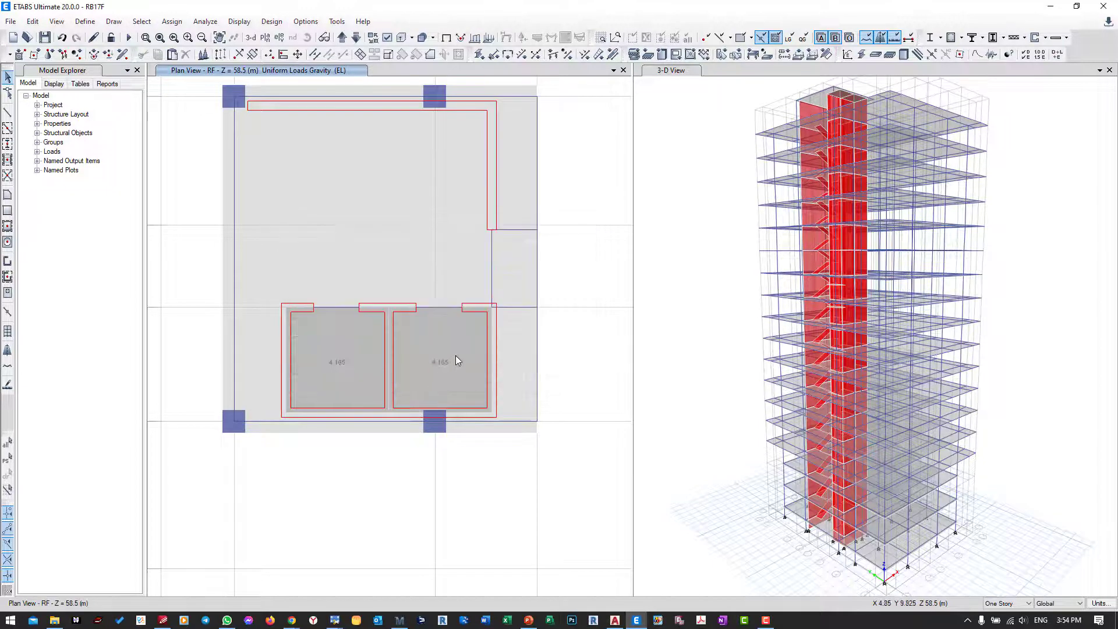
# Step: Save the model with the elevator loads assigned
pyautogui.moveTo(445, 362); pyautogui.dragTo(429, 408, button='middle')
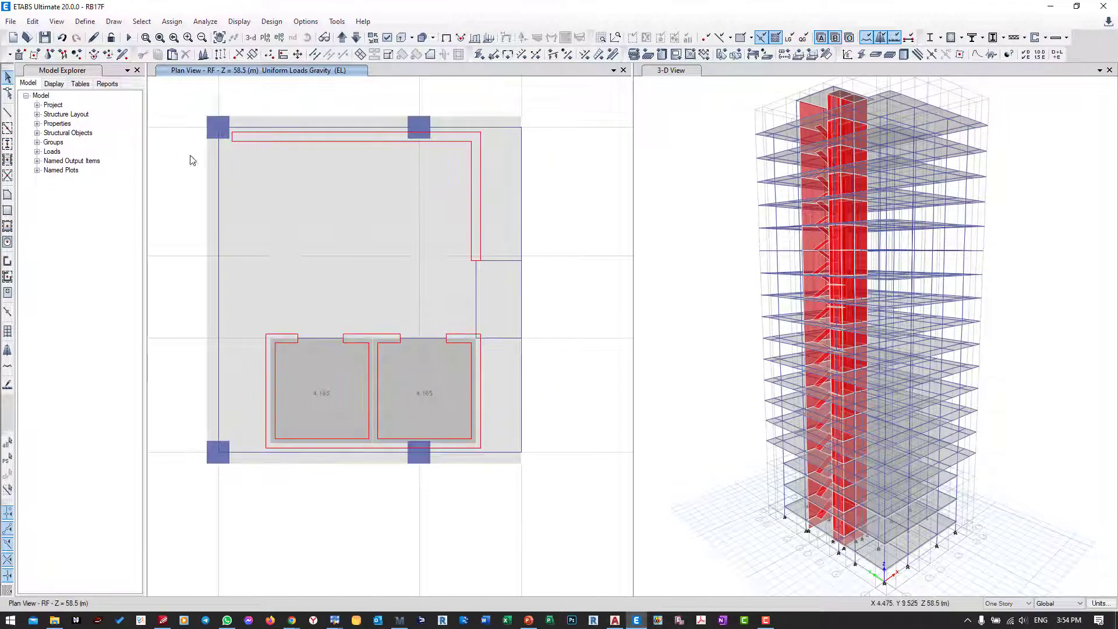
pyautogui.click(45, 37)
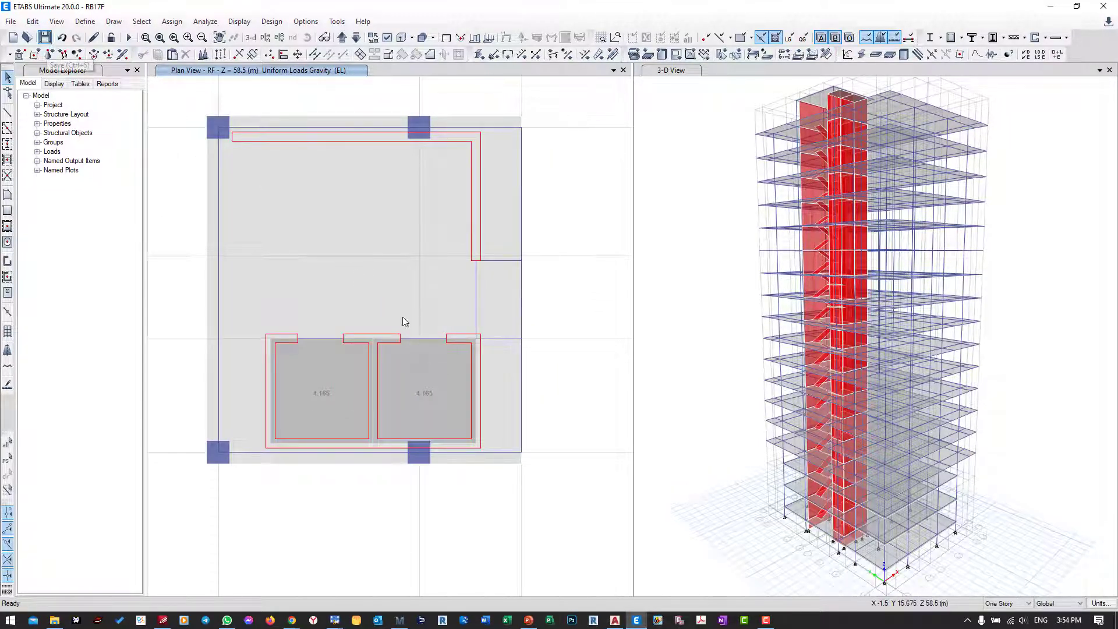
pyautogui.moveTo(686, 248); pyautogui.dragTo(700, 270, button='middle')
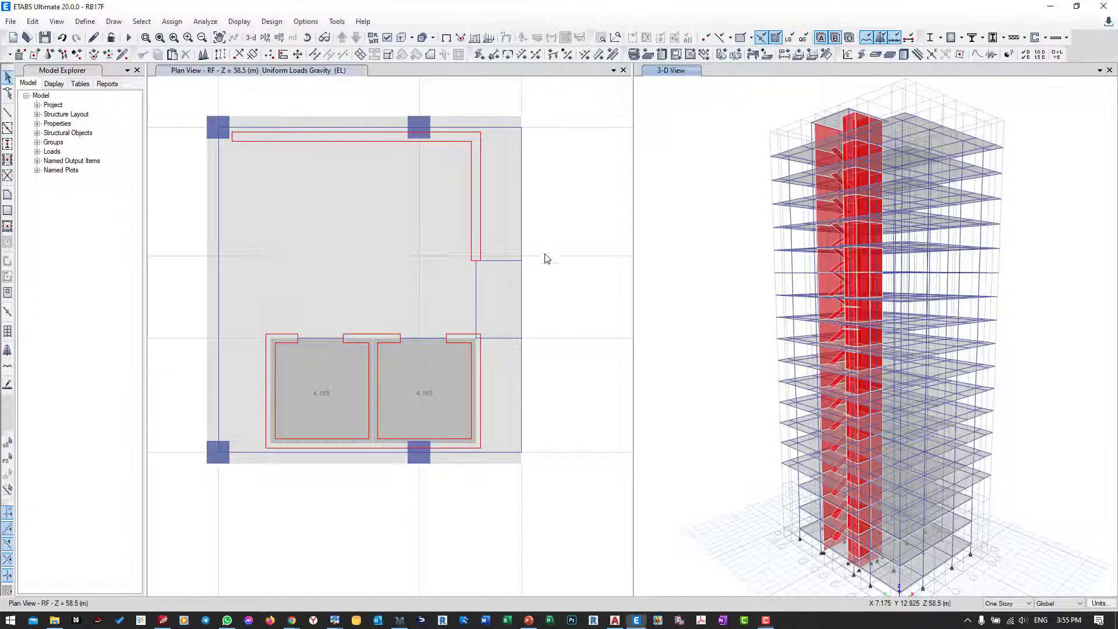
pyautogui.moveTo(544, 257); pyautogui.dragTo(552, 274, button='middle')
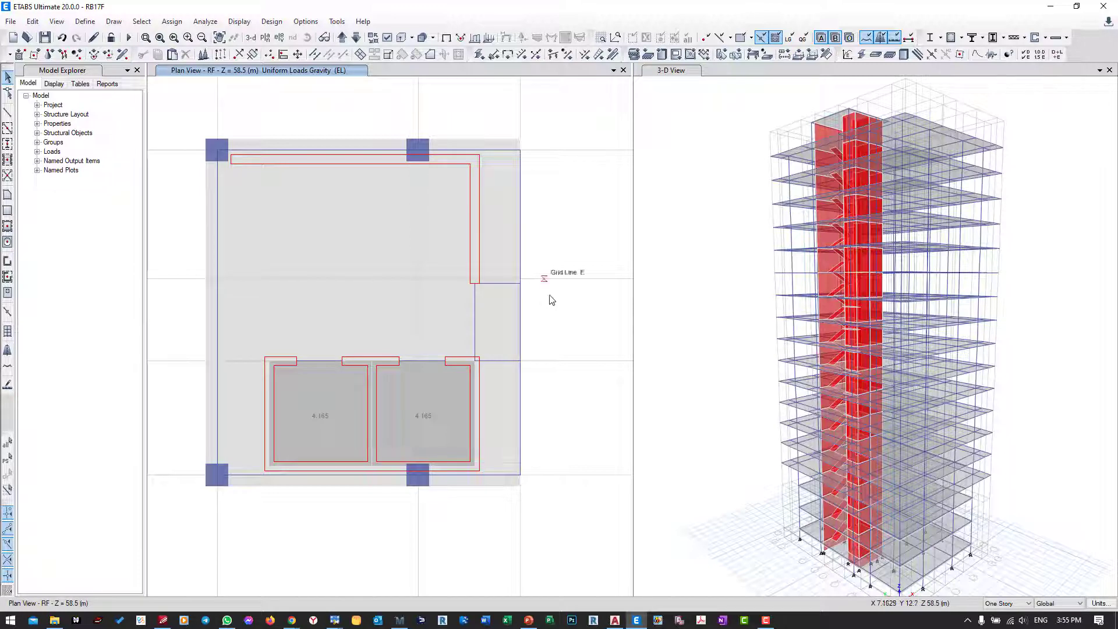
# Step: Switch to Mathcad, expand the Load Combination area and examine Table C2.4-1 and the factored combinations in Table 5.3.1
pyautogui.click(400, 620)
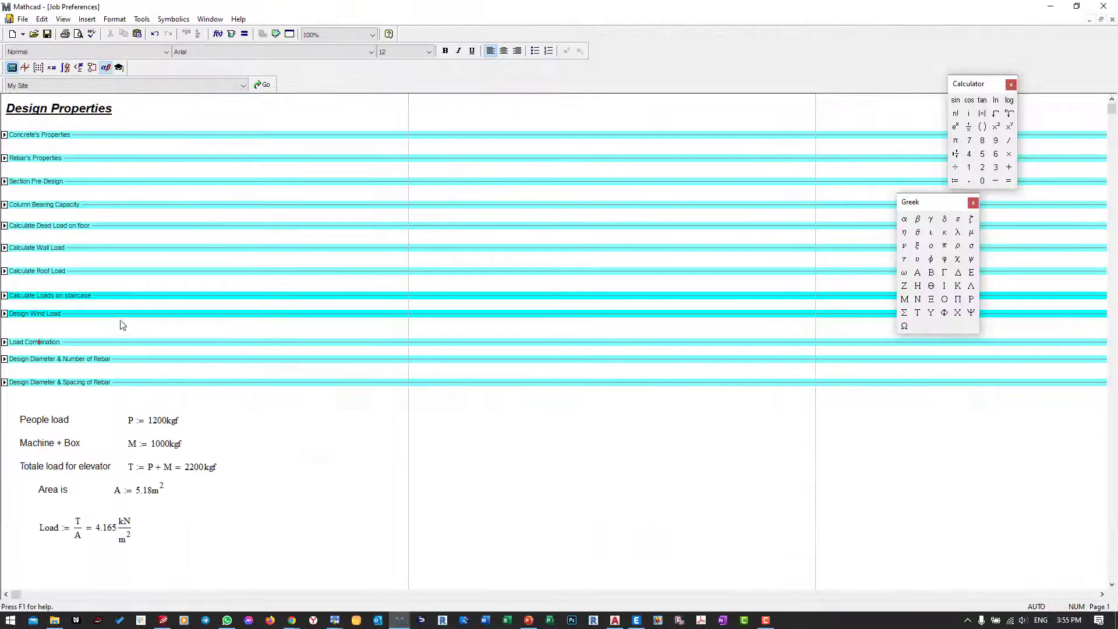
pyautogui.click(46, 325)
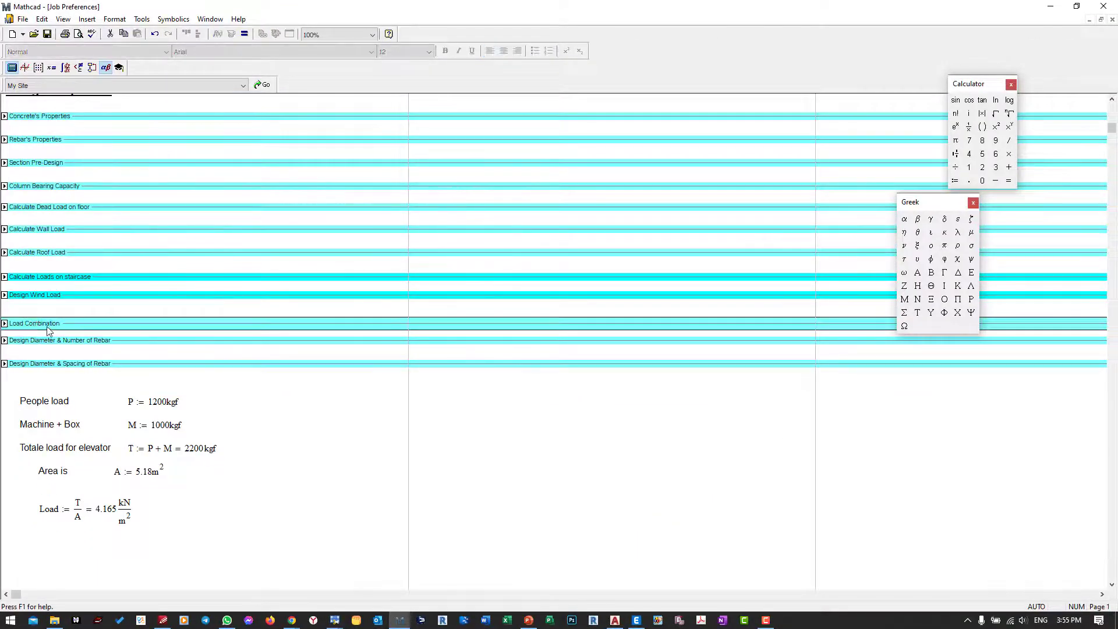
pyautogui.doubleClick(53, 323)
pyautogui.scroll(-1, 200, 330)
pyautogui.scroll(-5, 200, 333)
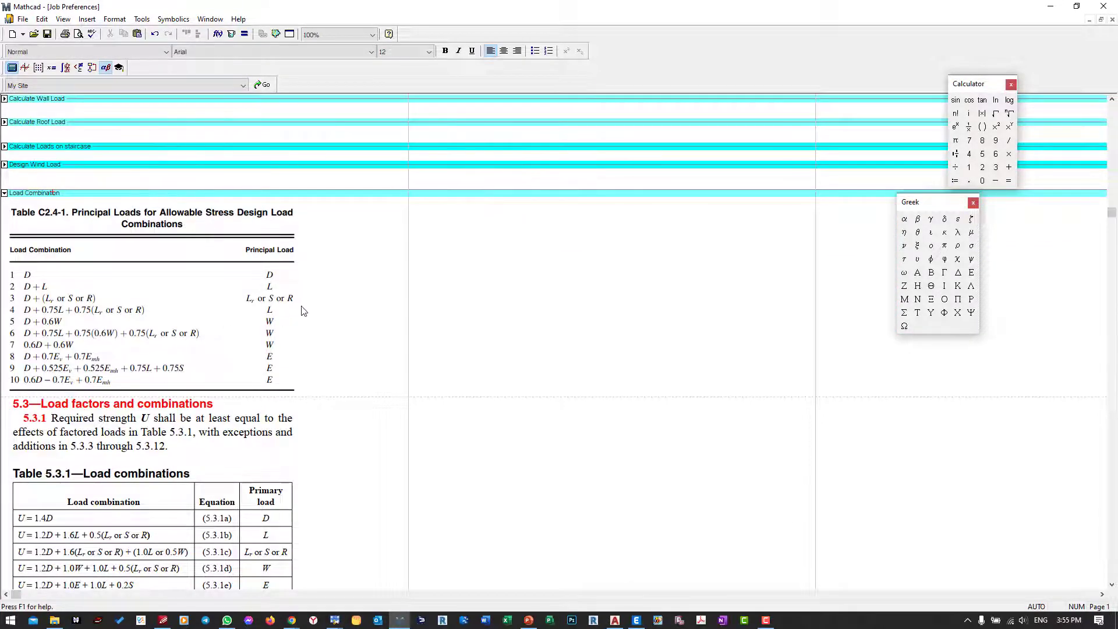
pyautogui.scroll(-2, 302, 310)
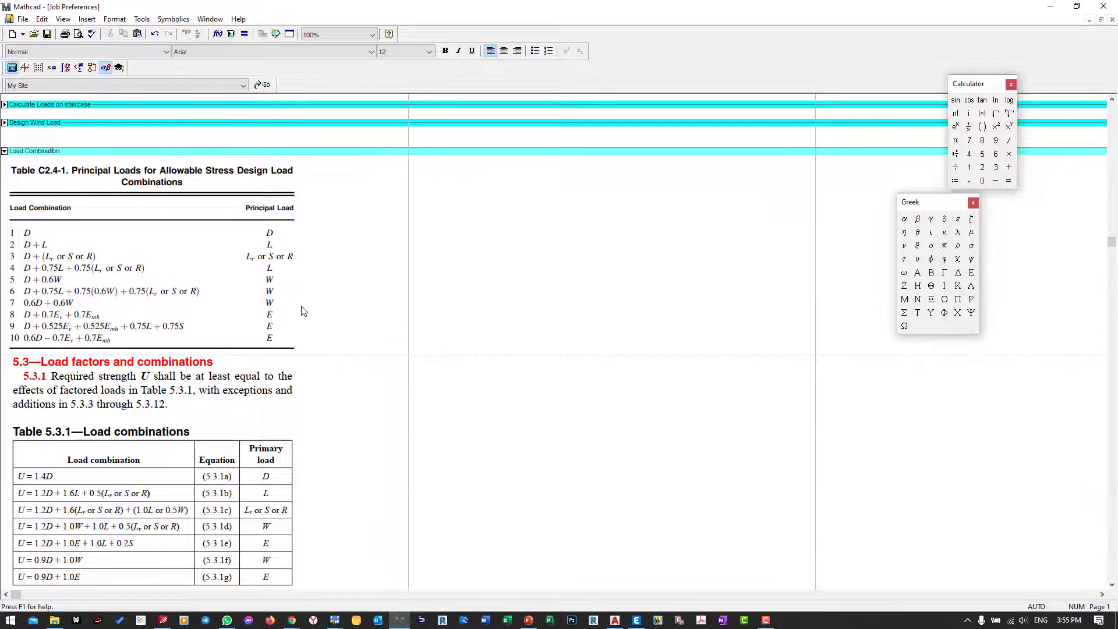
pyautogui.scroll(-1, 303, 310)
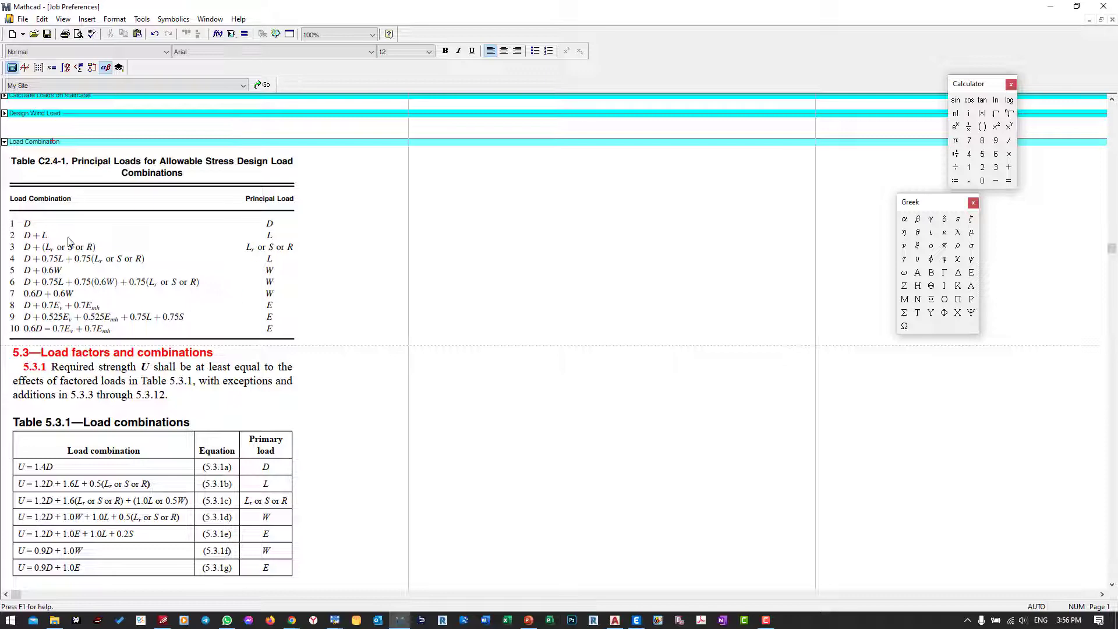
pyautogui.scroll(-3, 76, 291)
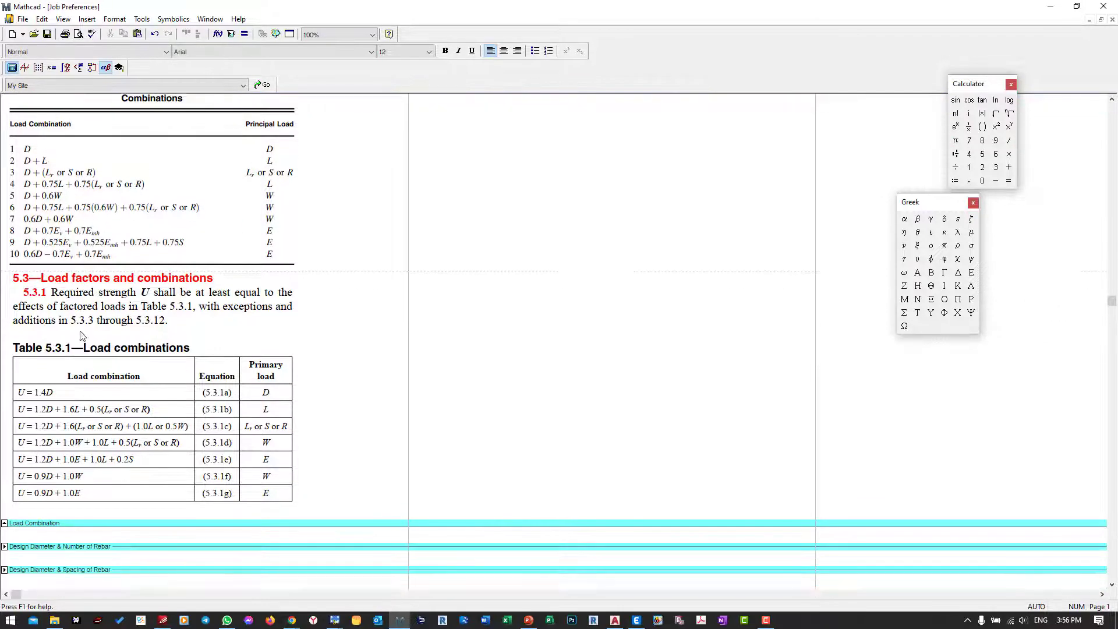
pyautogui.scroll(-1, 81, 336)
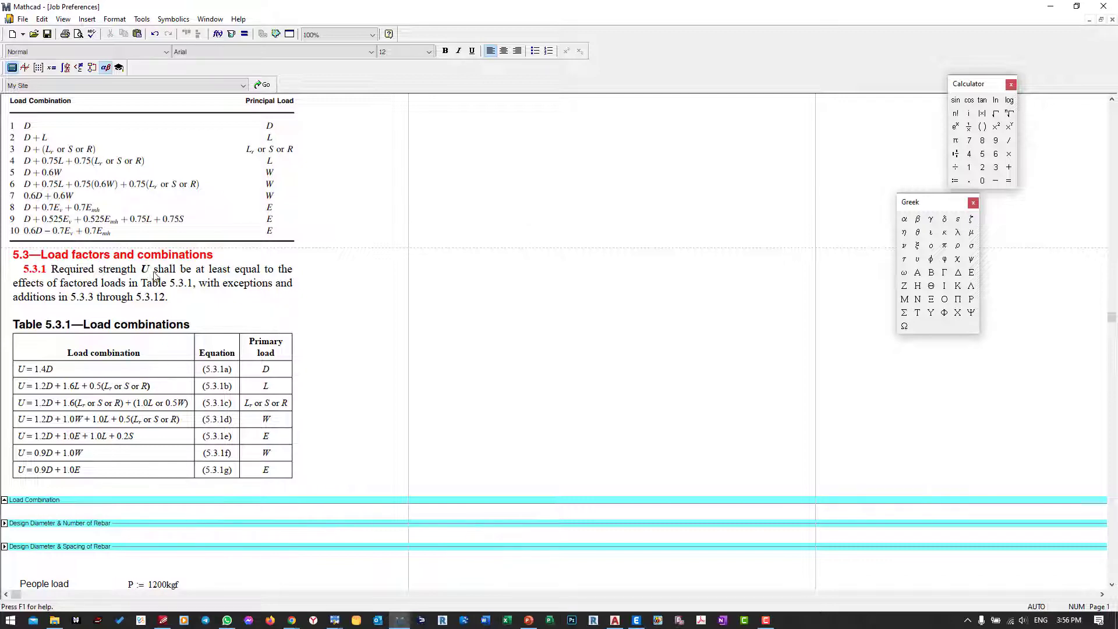
# Step: Switch back to ETABS and add default design combinations for concrete frame, shear wall and slab design, converted to editable user combinations
pyautogui.click(637, 621)
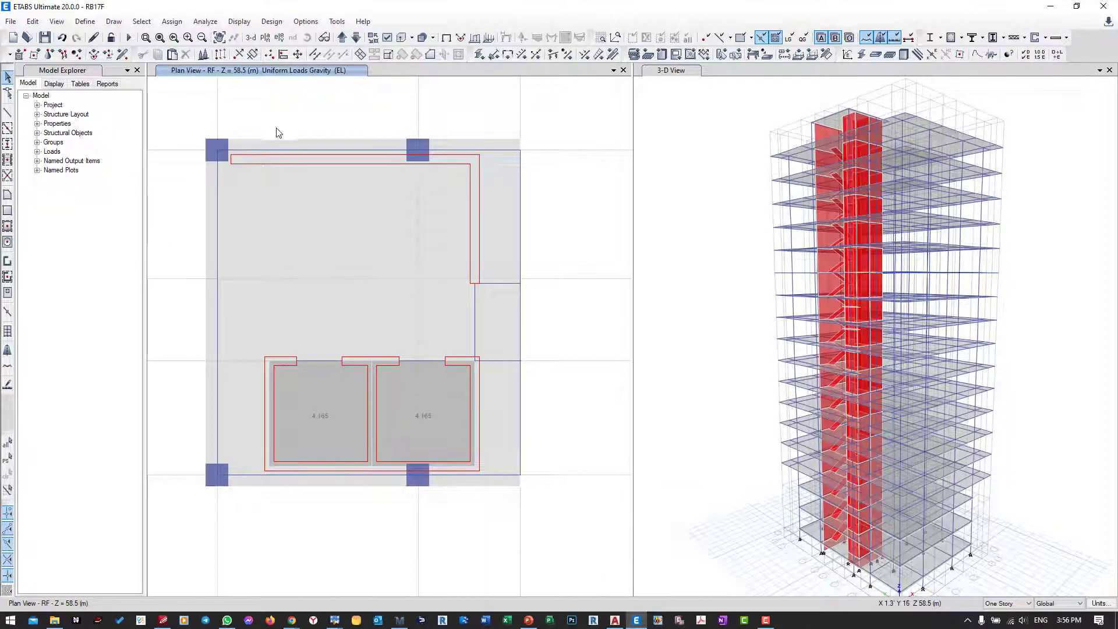
pyautogui.click(84, 21)
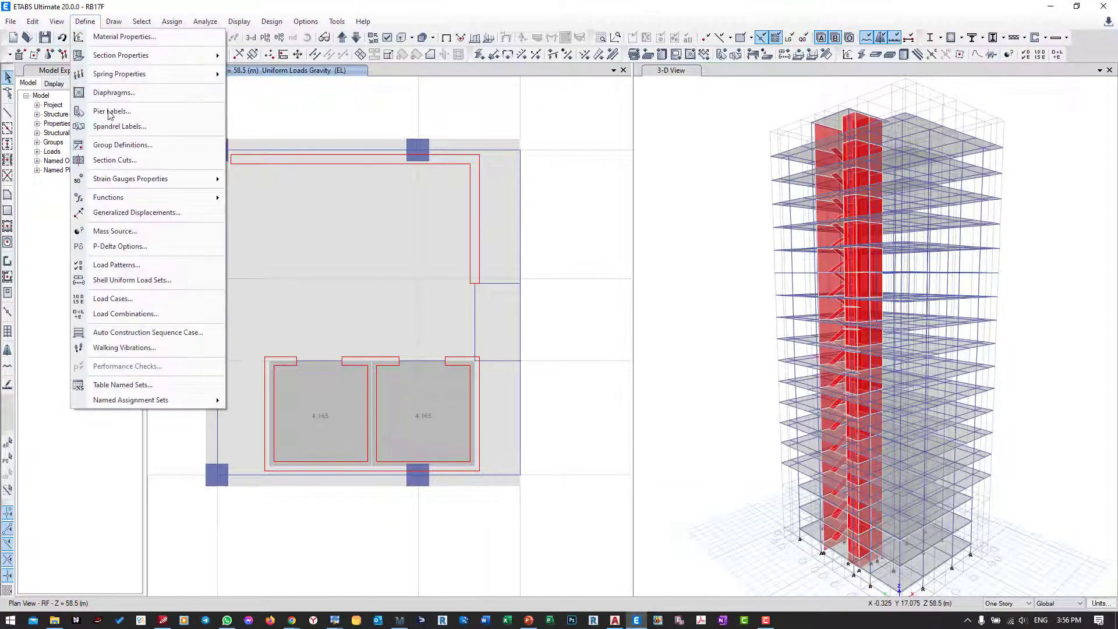
pyautogui.click(135, 314)
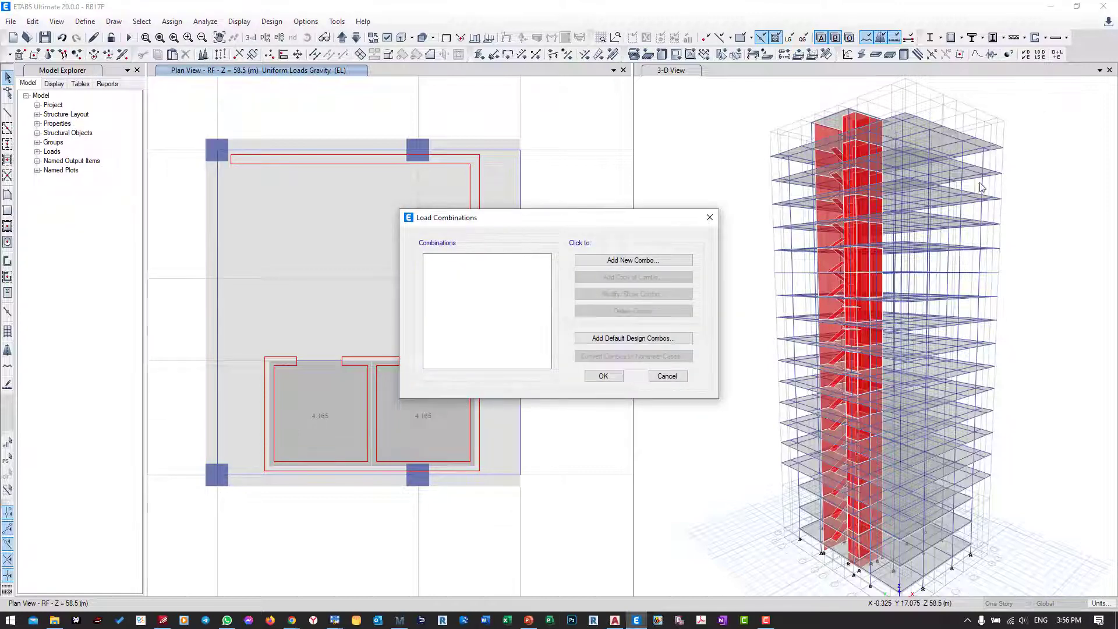
pyautogui.moveTo(611, 219); pyautogui.dragTo(462, 169)
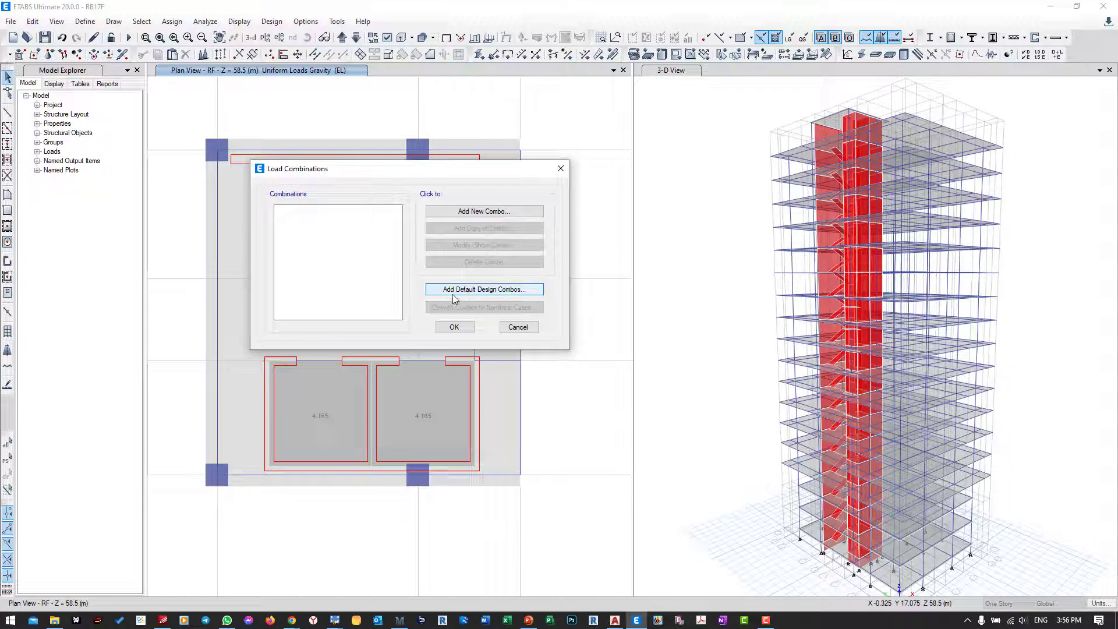
pyautogui.click(499, 294)
pyautogui.moveTo(513, 220); pyautogui.dragTo(275, 169)
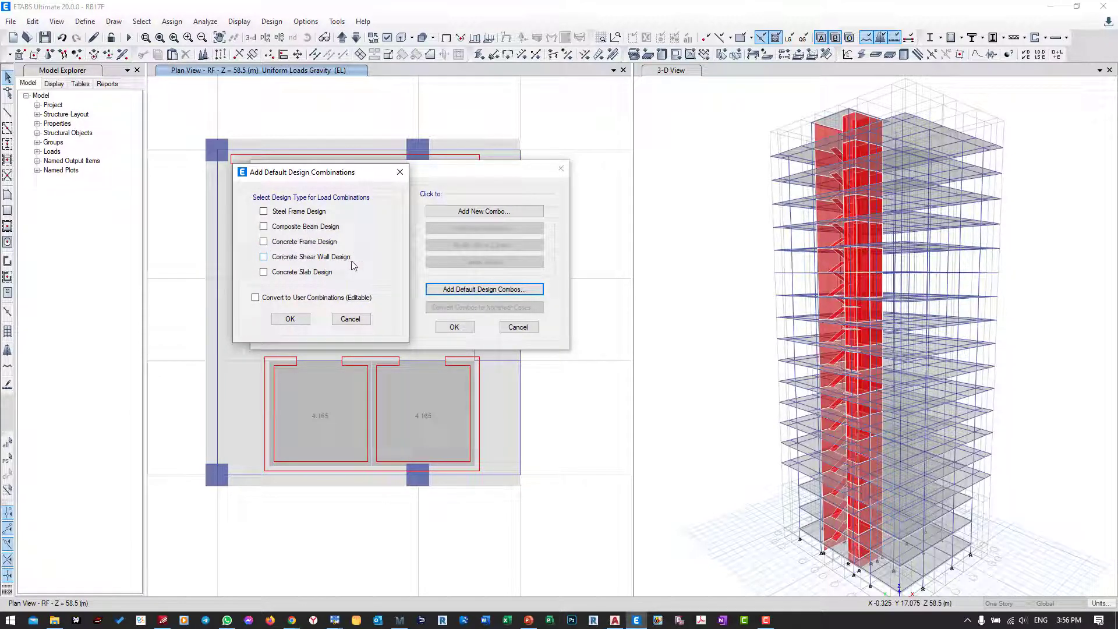
pyautogui.click(263, 241)
pyautogui.click(264, 256)
pyautogui.click(256, 298)
pyautogui.click(292, 322)
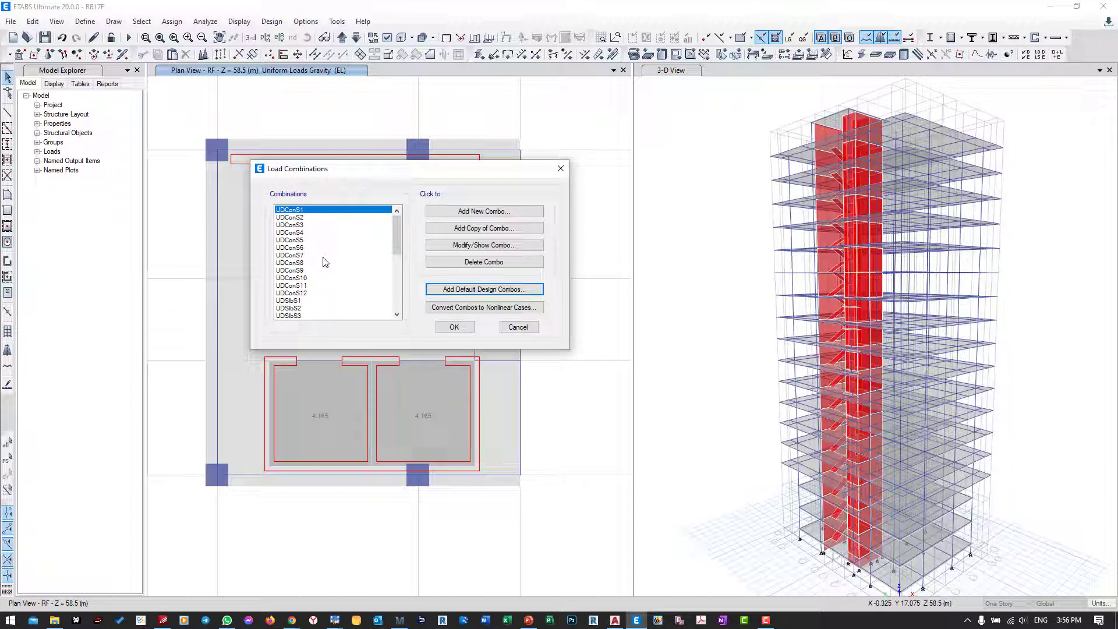
# Step: Inspect the load cases and scale factors of load combinations UDConS1 and UDConS3
pyautogui.click(299, 219)
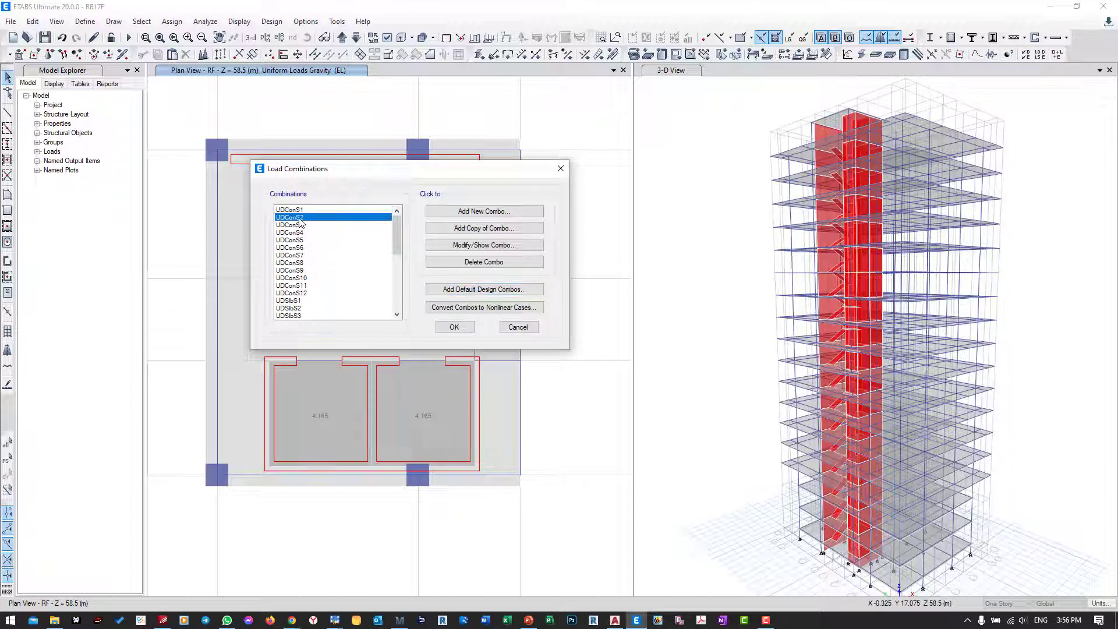
pyautogui.click(299, 212)
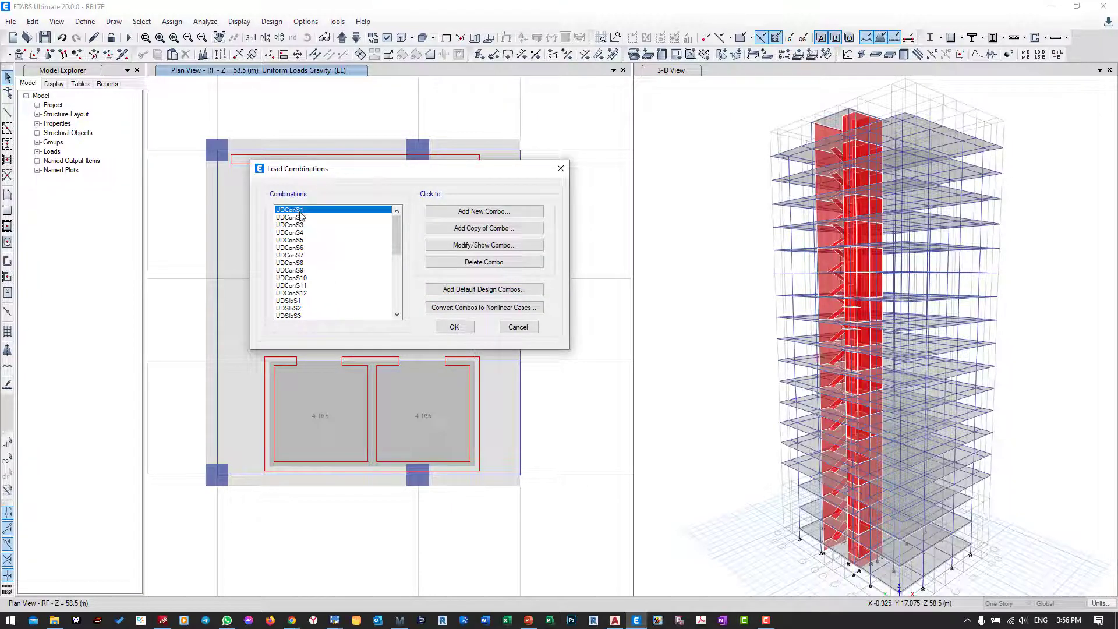
pyautogui.click(460, 246)
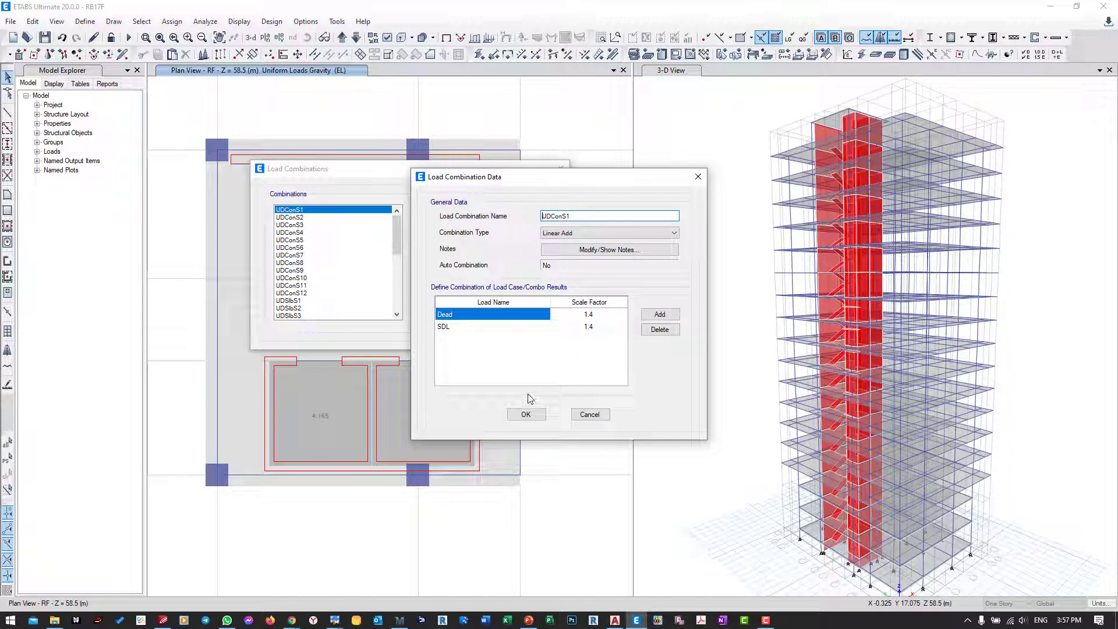
pyautogui.click(526, 414)
pyautogui.click(306, 224)
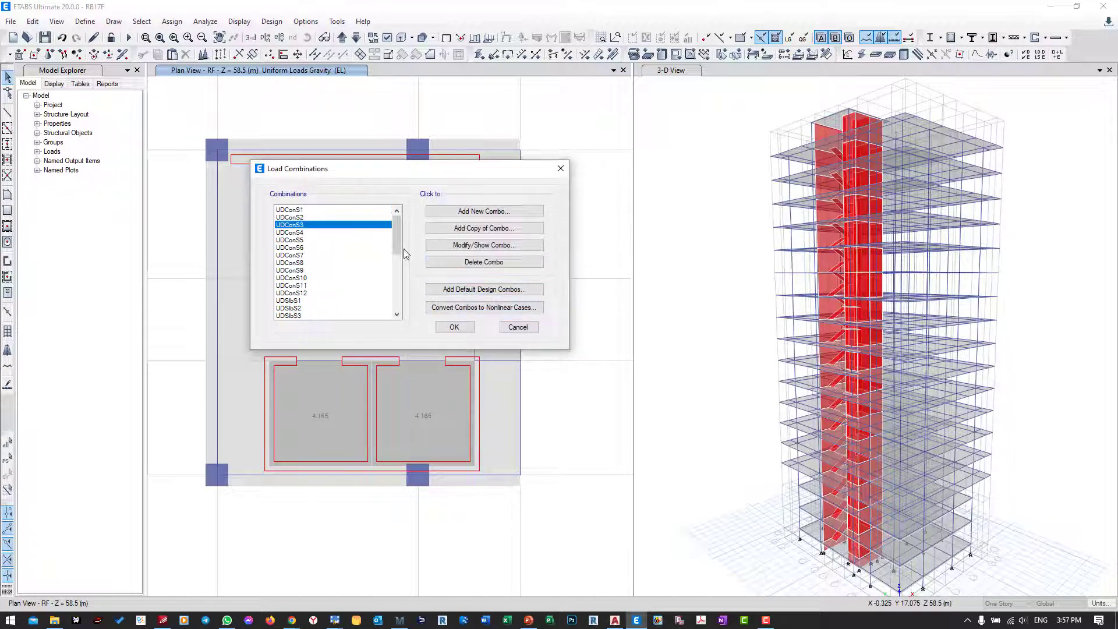
pyautogui.click(458, 245)
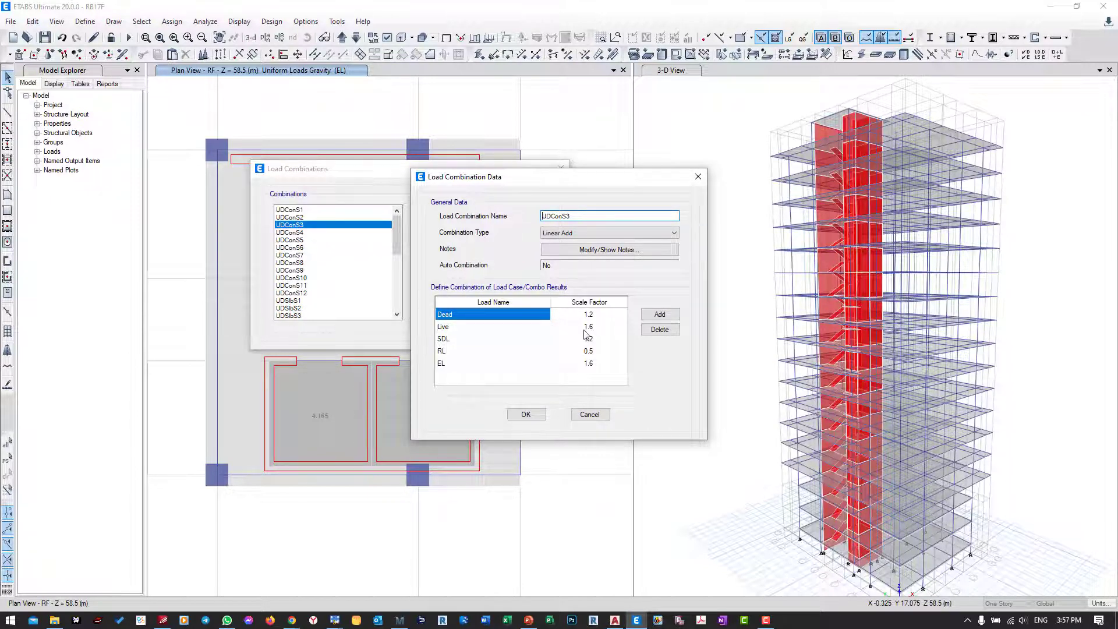
# Step: Switch to Mathcad to compare UDConS3 with the factored combinations in Table 5.3.1, and return to ETABS to close the combination data
pyautogui.click(399, 620)
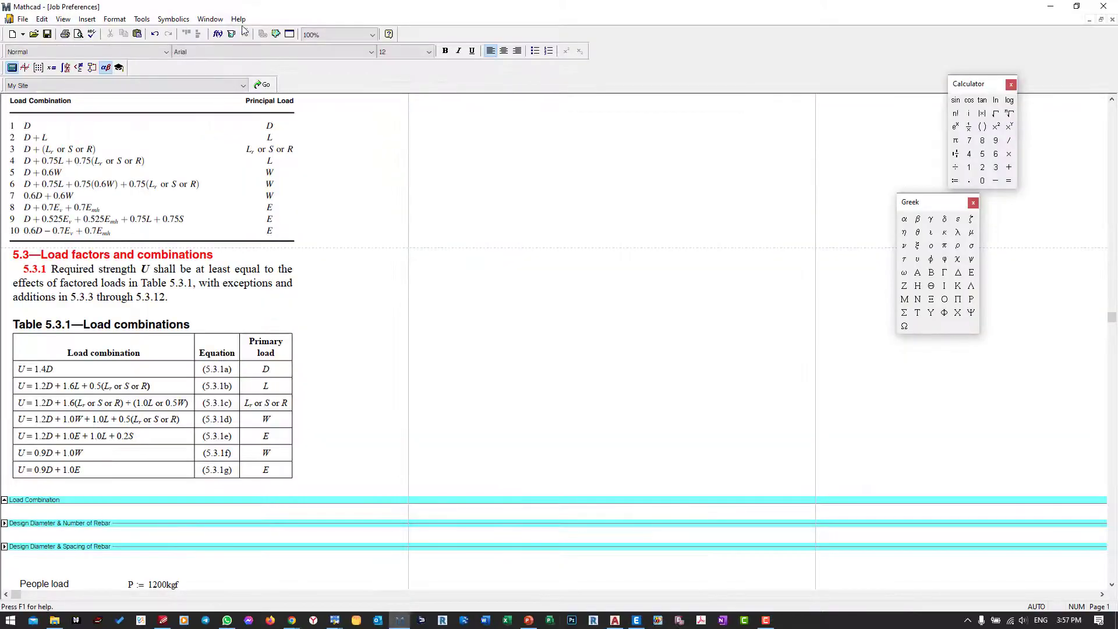
pyautogui.moveTo(243, 10); pyautogui.dragTo(848, 67)
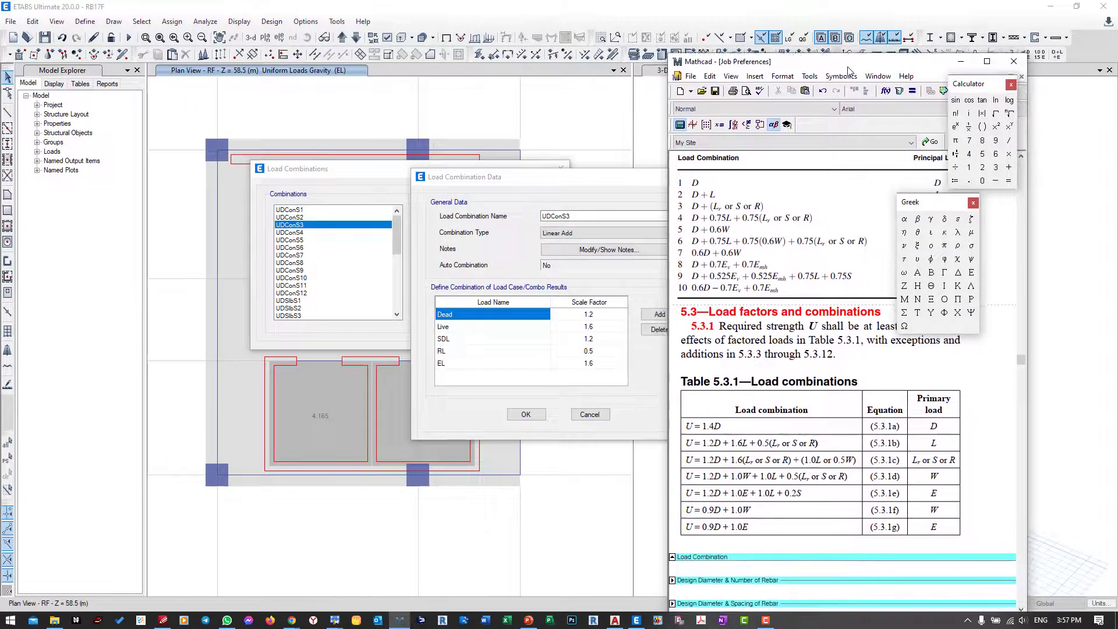
pyautogui.scroll(-2, 715, 323)
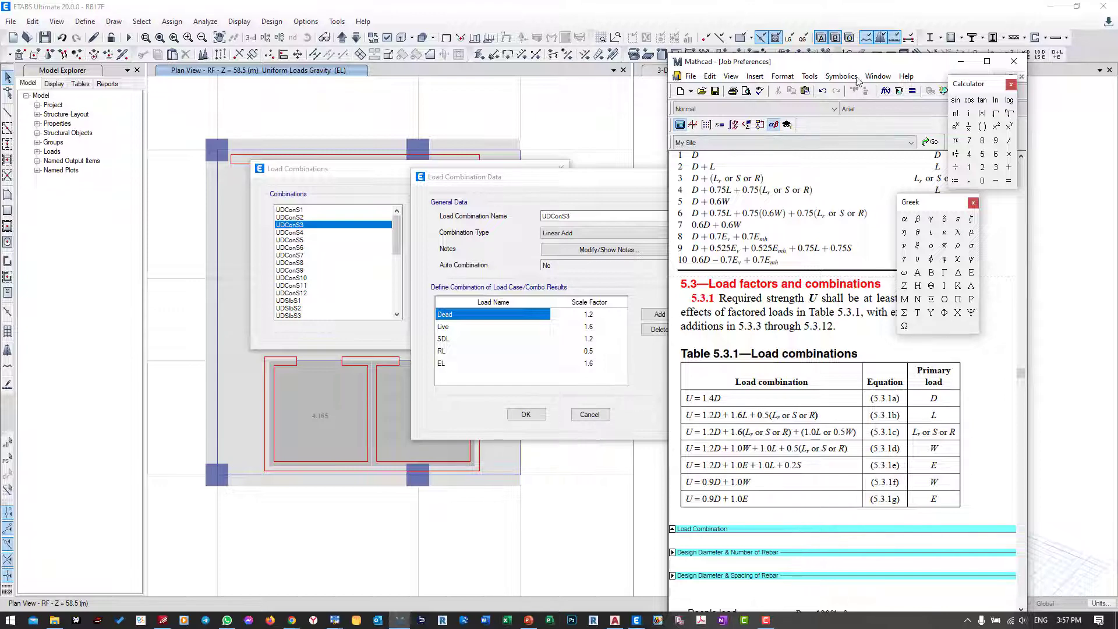
pyautogui.moveTo(850, 61); pyautogui.dragTo(779, 66)
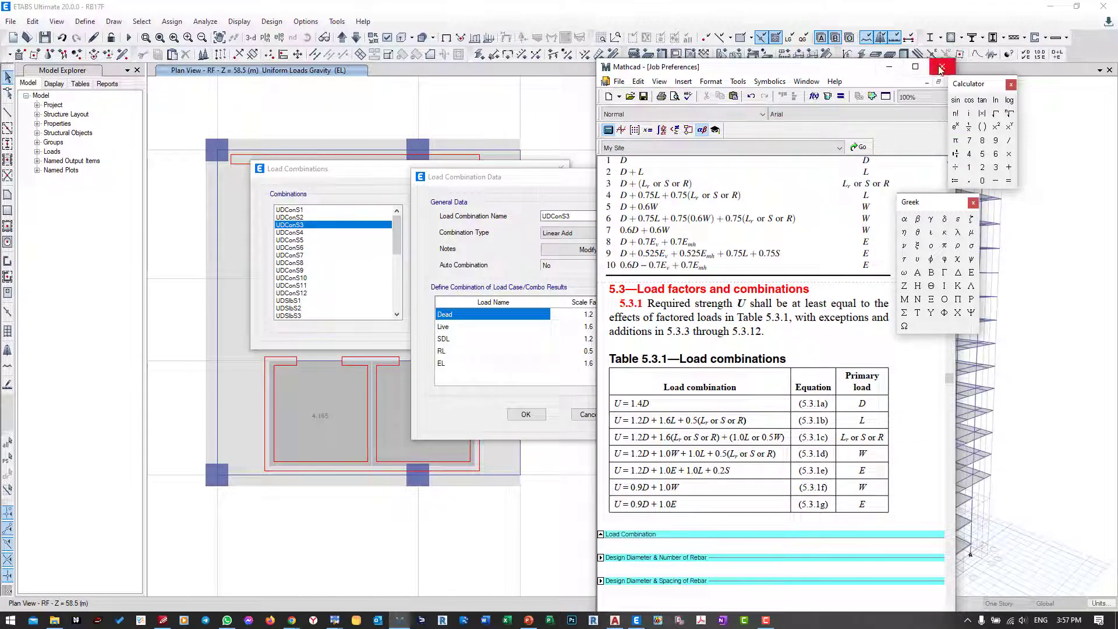
pyautogui.click(941, 69)
pyautogui.click(830, 382)
pyautogui.click(889, 66)
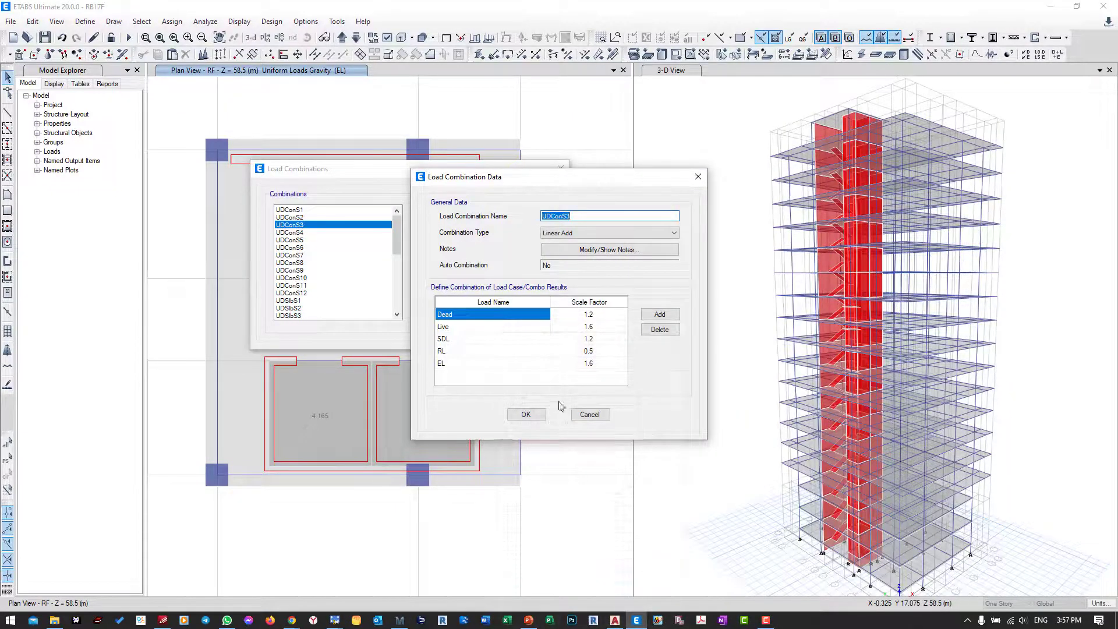
pyautogui.click(535, 418)
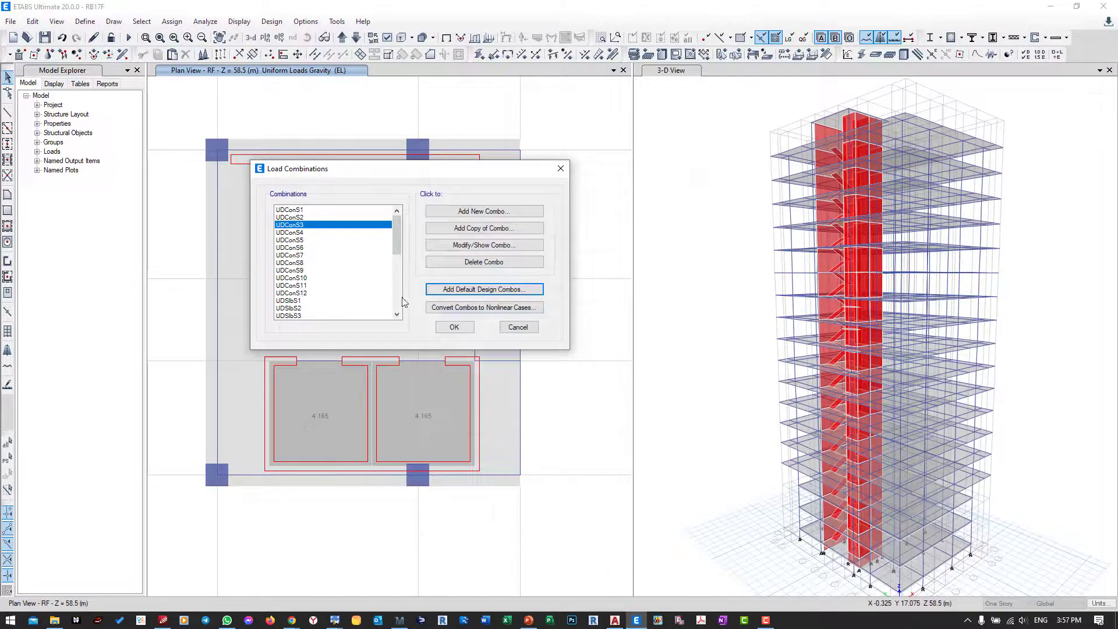
# Step: Accept the defined load combinations and save the model
pyautogui.click(454, 326)
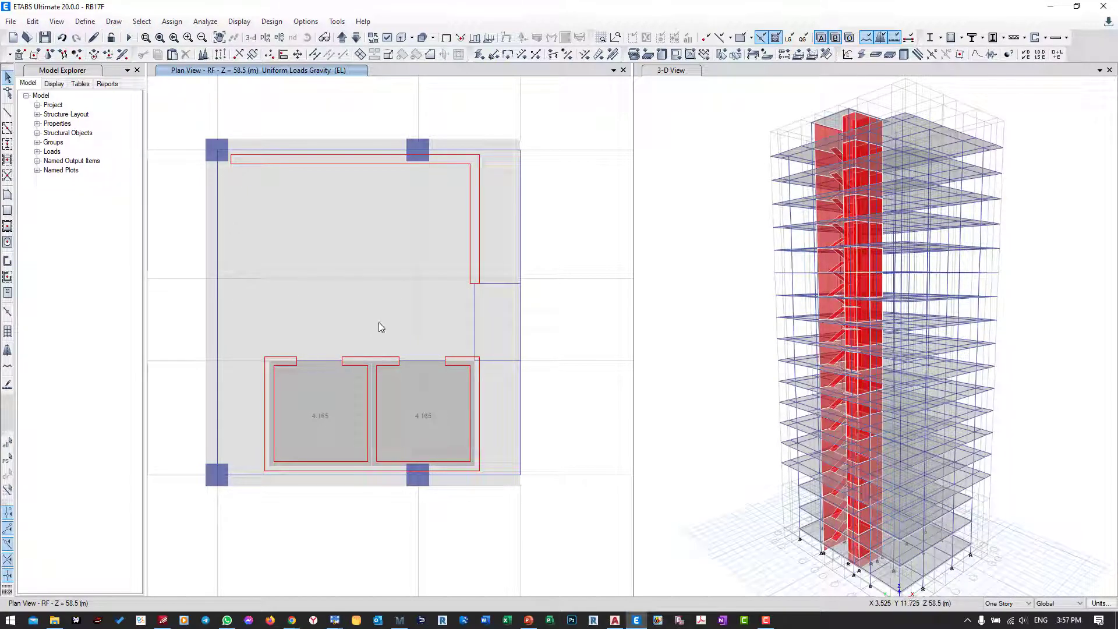
pyautogui.moveTo(378, 323); pyautogui.dragTo(404, 306, button='middle')
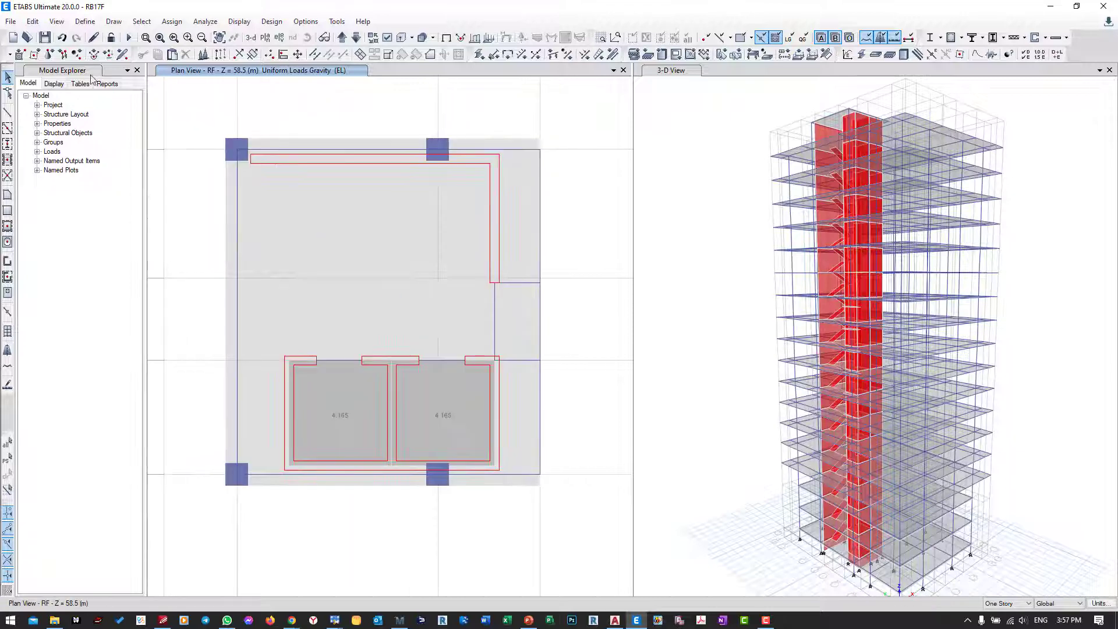
pyautogui.click(46, 38)
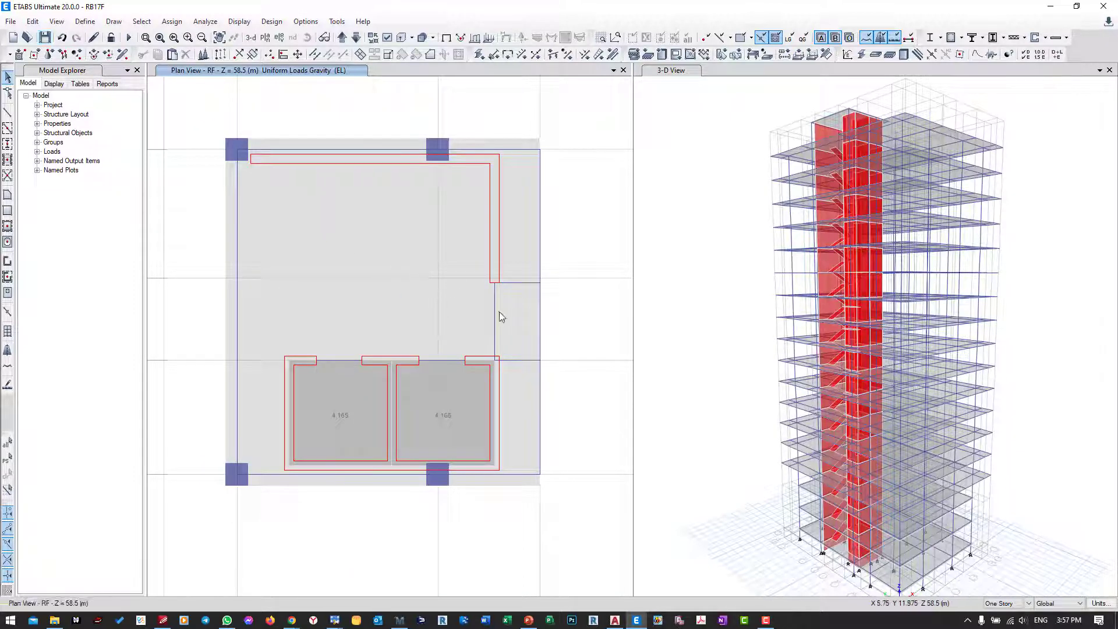
# Step: Set the plan view to the Base story level
pyautogui.moveTo(699, 514); pyautogui.dragTo(701, 399, button='middle')
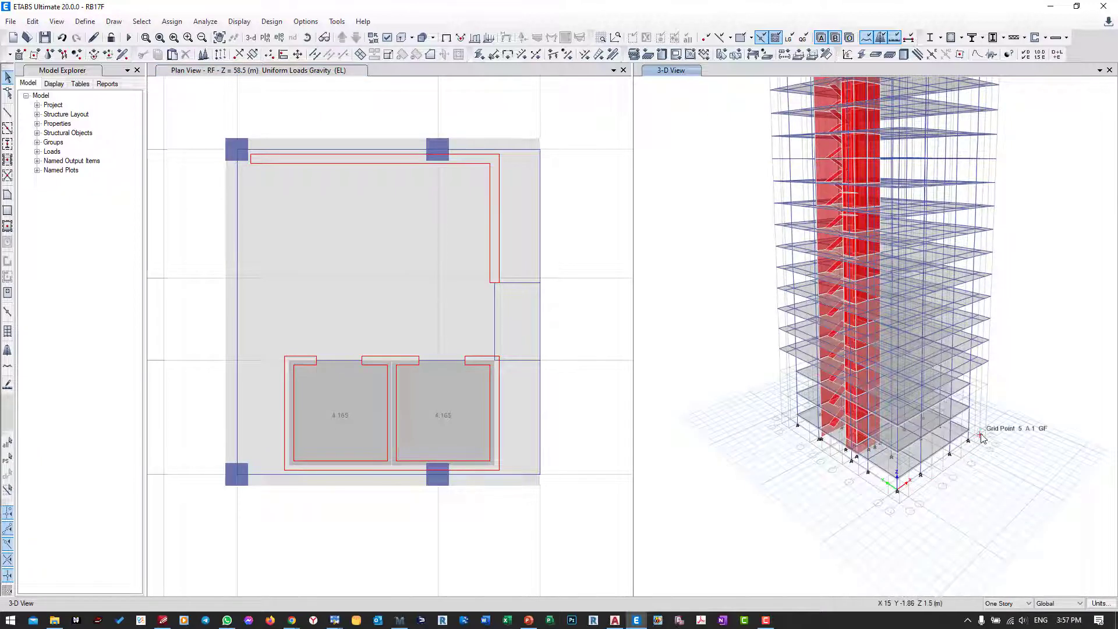
pyautogui.click(298, 122)
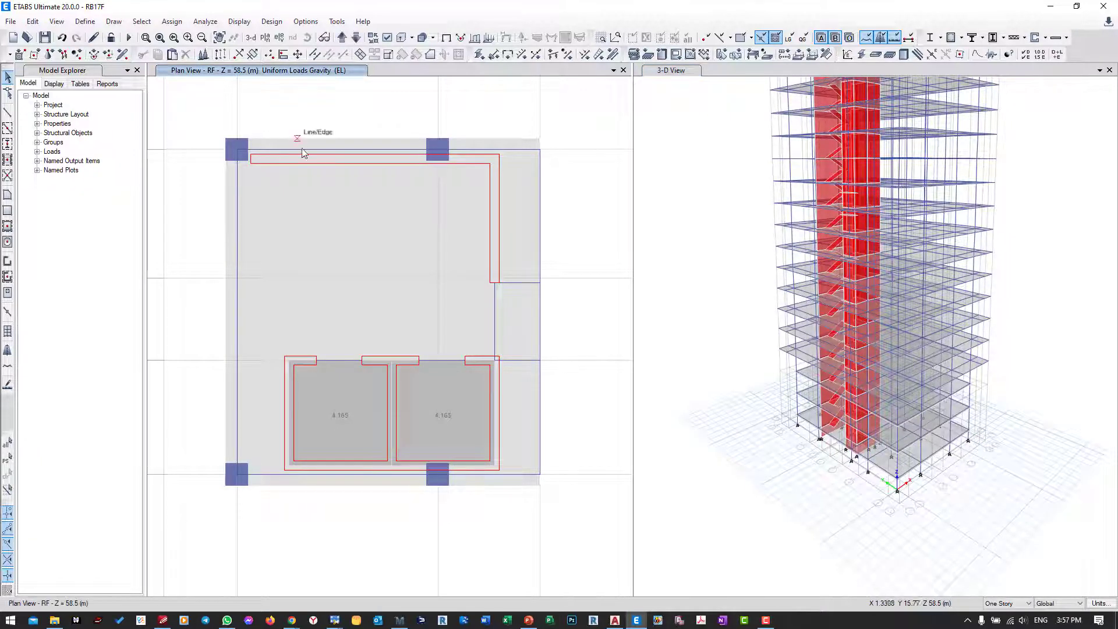
pyautogui.scroll(-5, 362, 256)
pyautogui.moveTo(507, 225); pyautogui.dragTo(449, 237, button='middle')
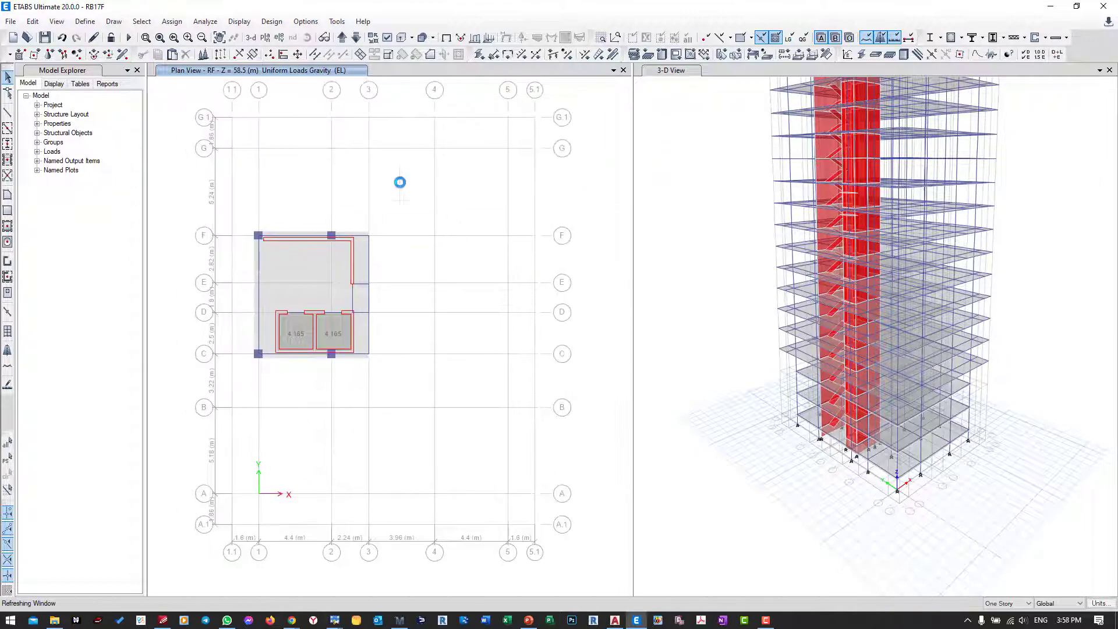
pyautogui.click(265, 37)
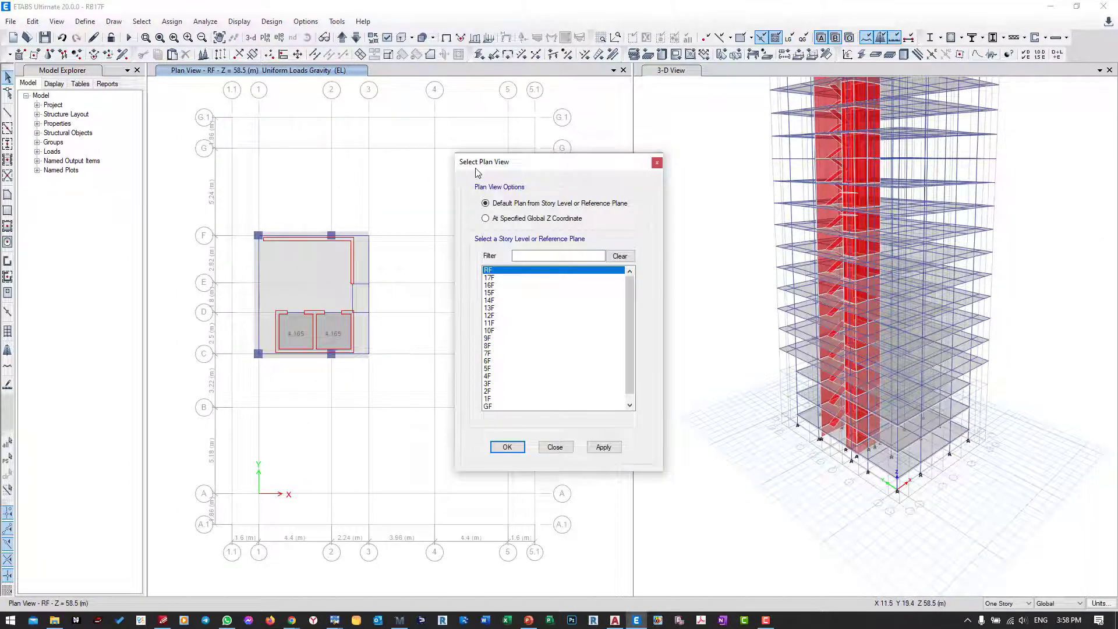
pyautogui.moveTo(479, 169); pyautogui.dragTo(300, 118)
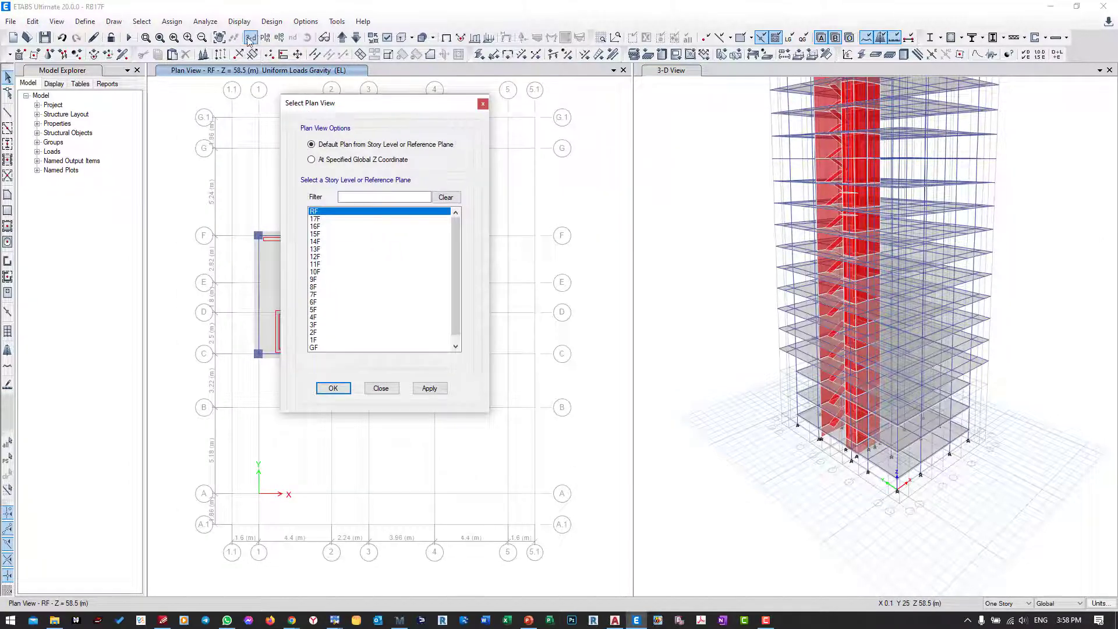
pyautogui.scroll(-1, 323, 346)
pyautogui.click(319, 348)
pyautogui.click(333, 389)
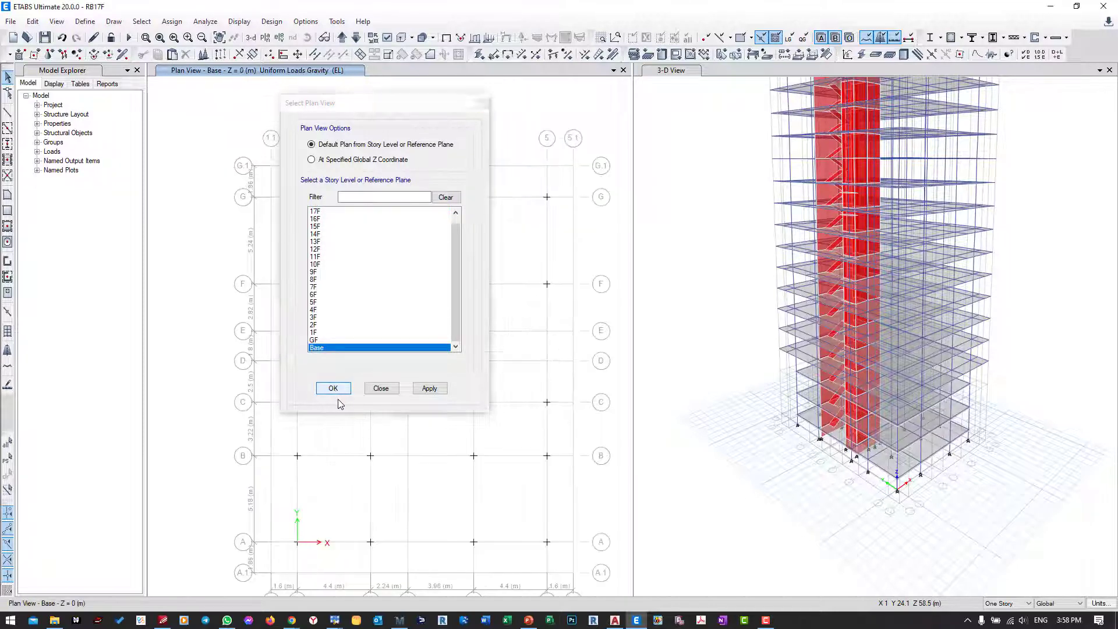
pyautogui.moveTo(394, 301); pyautogui.dragTo(379, 280, button='middle')
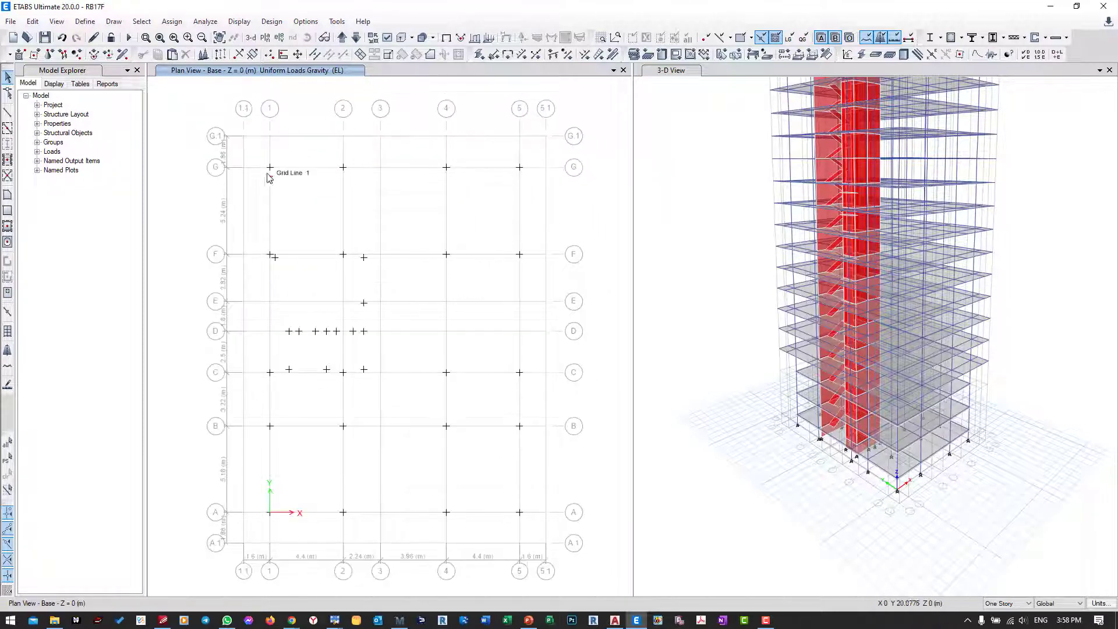
# Step: Assign fixed restraints, with all translations and rotations about X, Y and Z restrained, to all joints on the Base level
pyautogui.moveTo(251, 149); pyautogui.dragTo(537, 536)
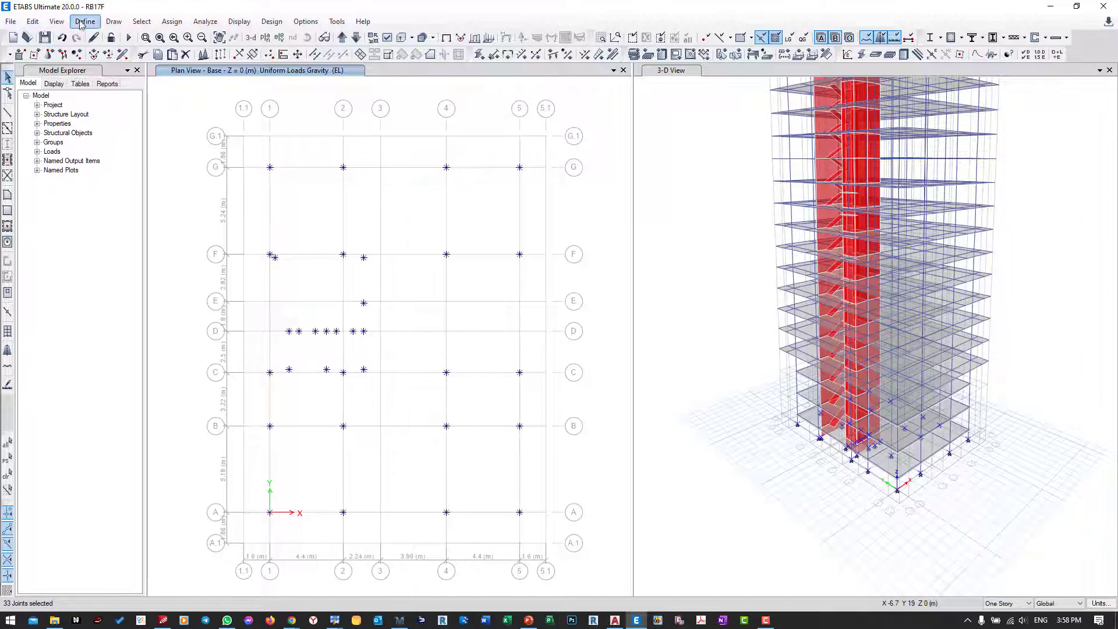
pyautogui.click(170, 21)
pyautogui.moveTo(192, 37)
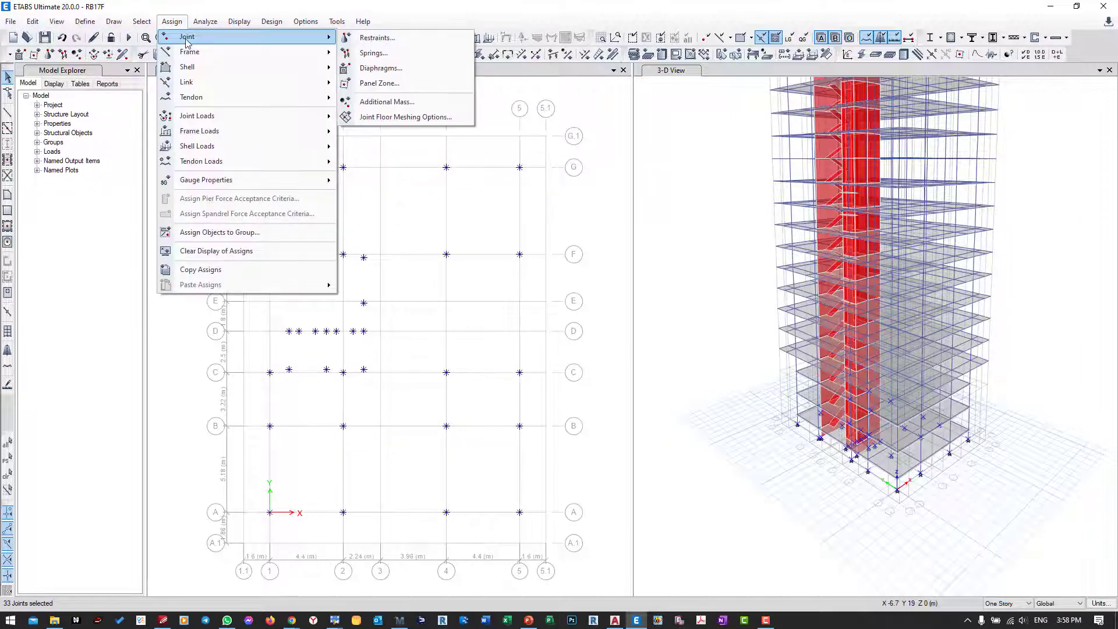
pyautogui.click(364, 38)
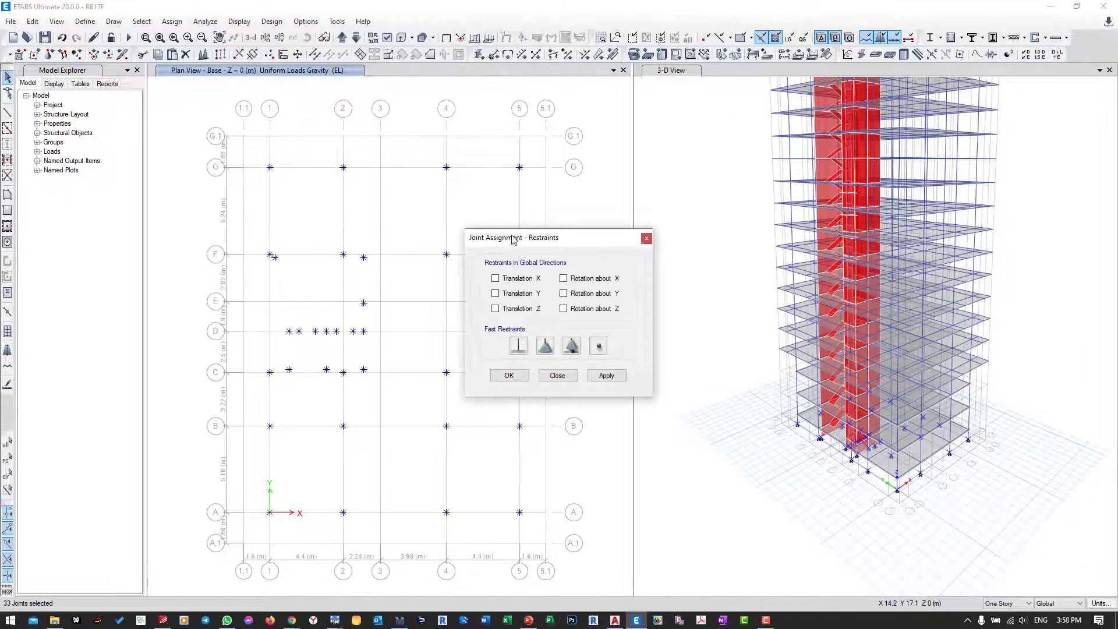
pyautogui.moveTo(515, 233); pyautogui.dragTo(672, 170)
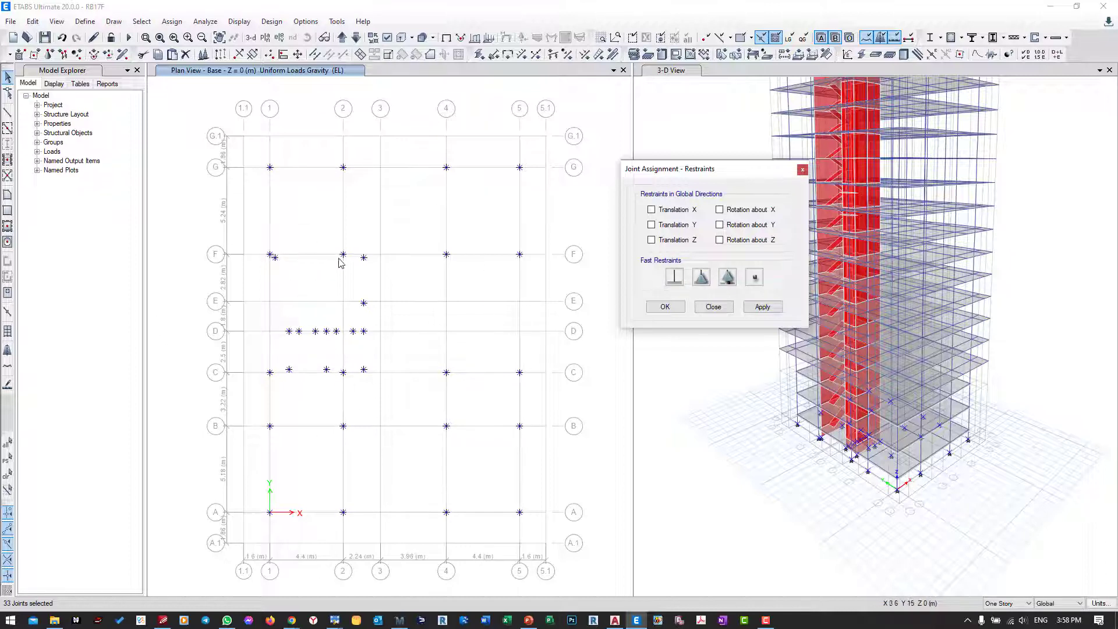
pyautogui.click(675, 280)
pyautogui.click(768, 310)
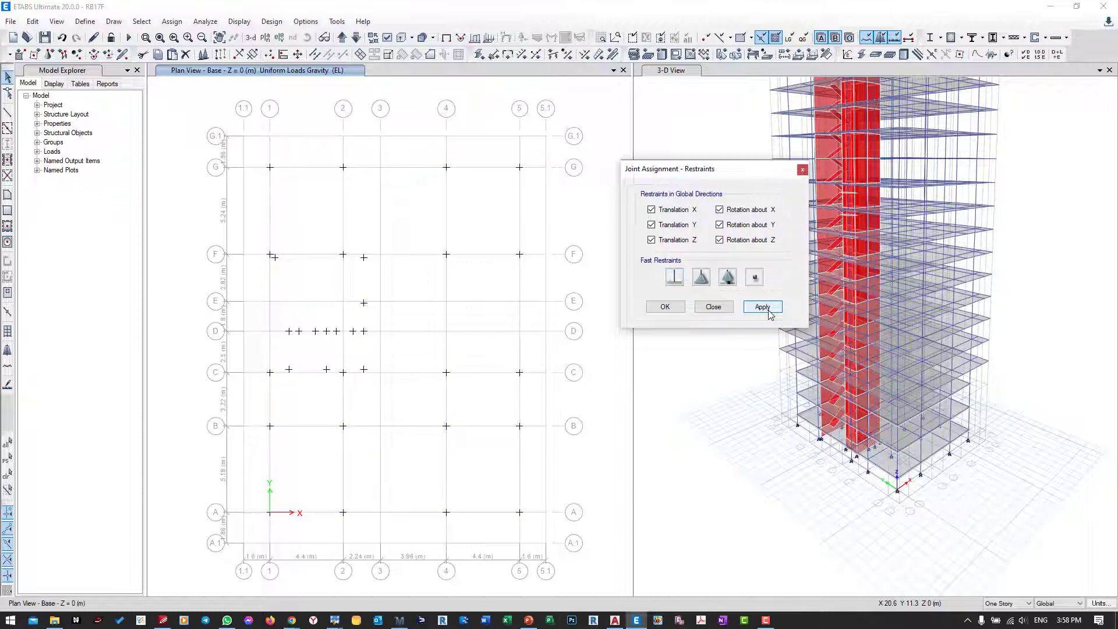
pyautogui.click(664, 306)
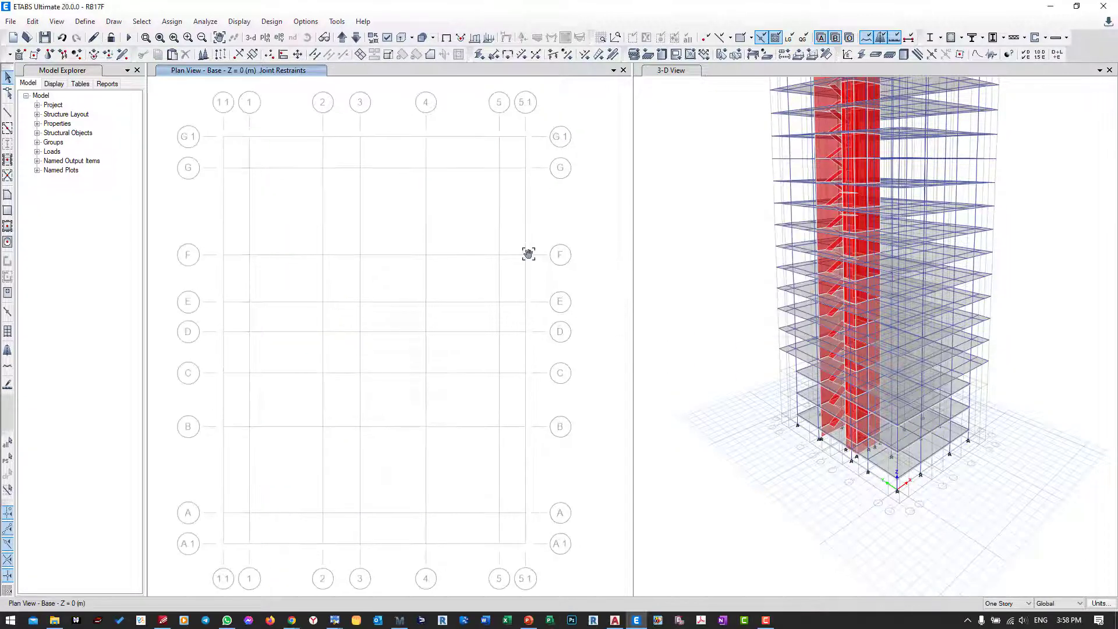
pyautogui.click(690, 291)
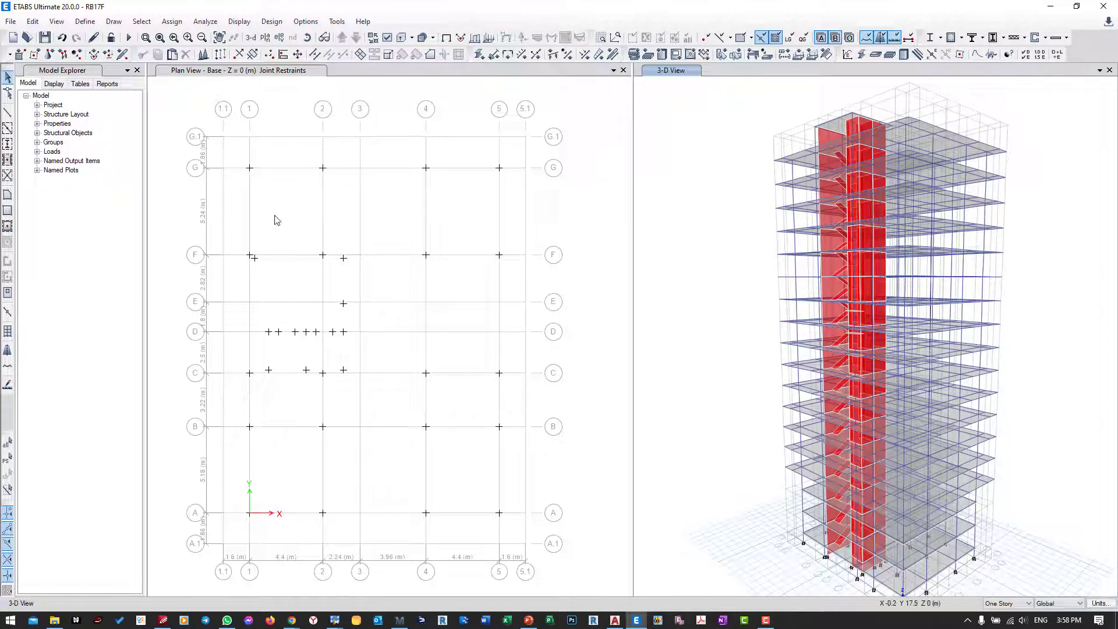
# Step: Check the model with a 1 mm tolerance, enabling all joint, frame, shell and other checks plus the trim or extend fix
pyautogui.click(202, 23)
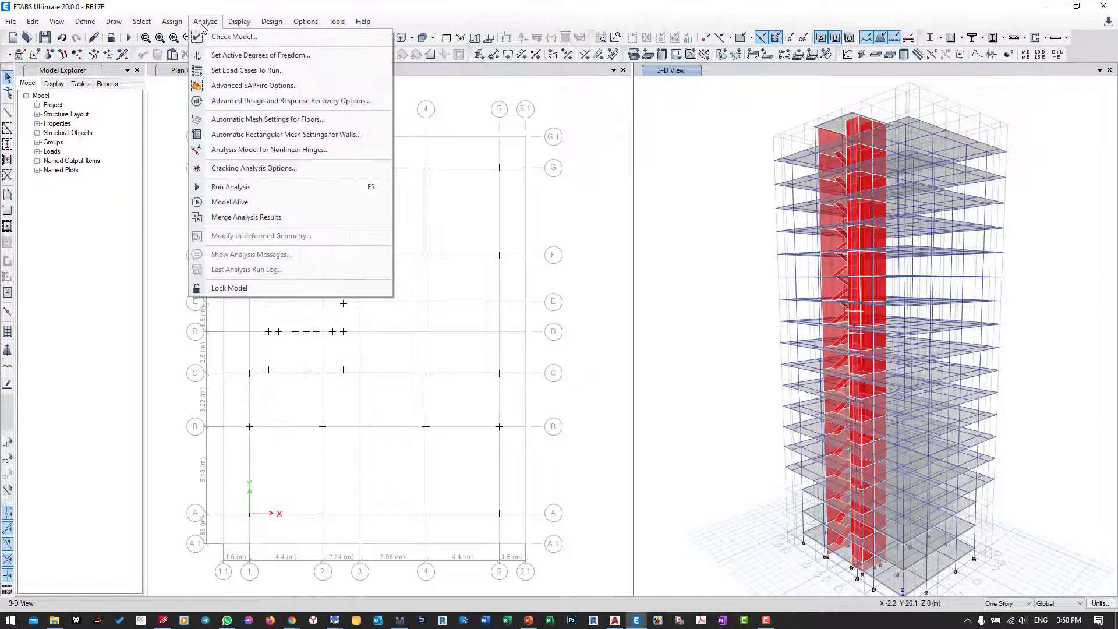
pyautogui.click(228, 36)
pyautogui.moveTo(467, 109); pyautogui.dragTo(269, 94)
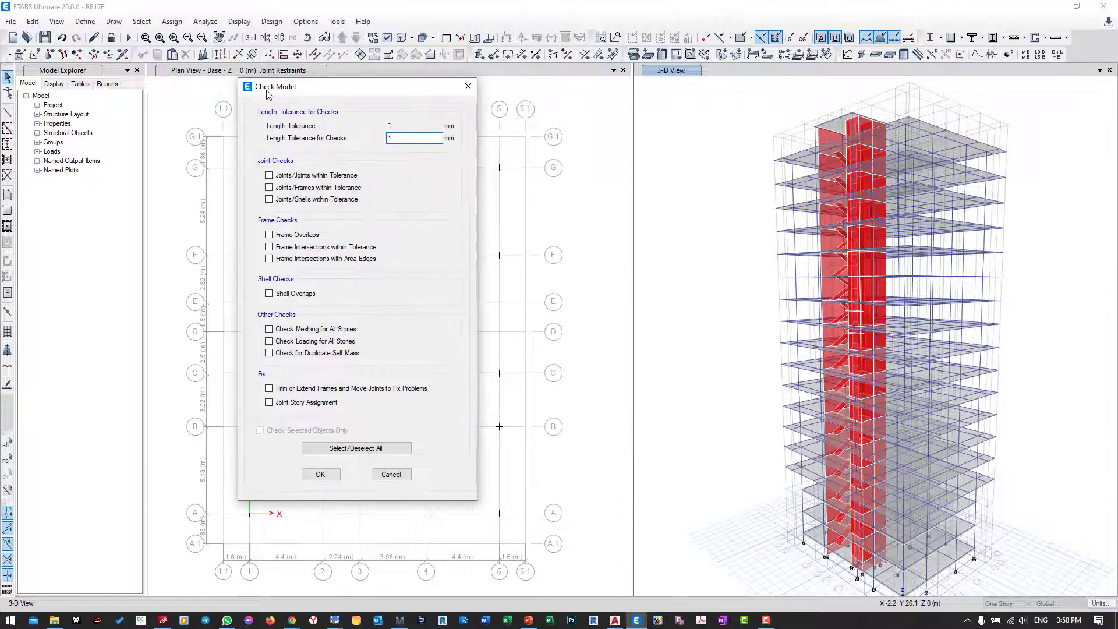
pyautogui.click(349, 448)
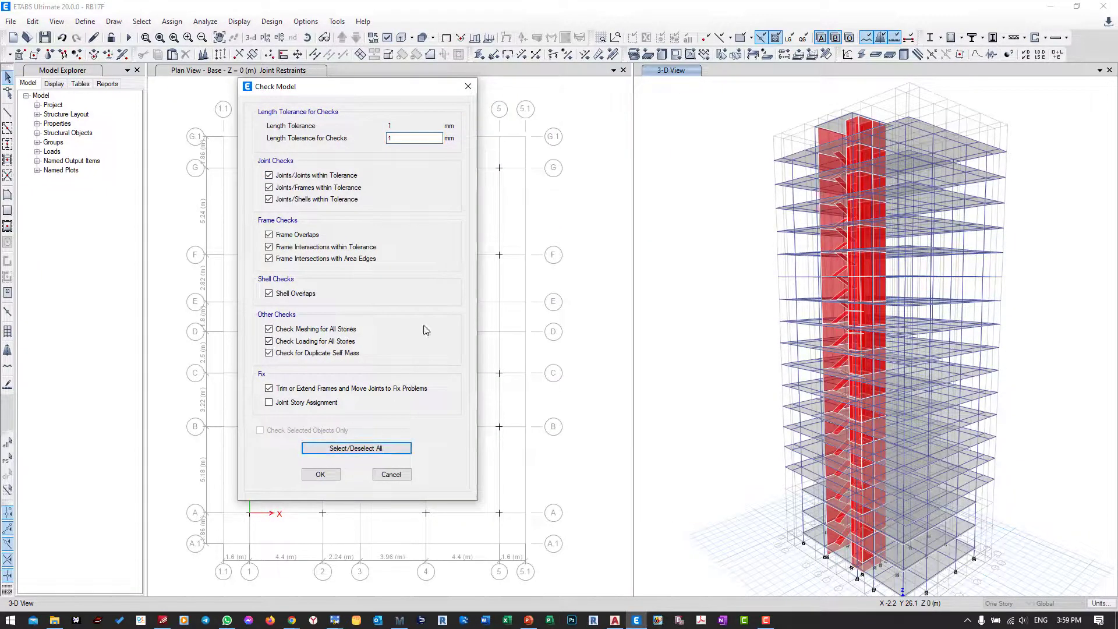
pyautogui.doubleClick(397, 138)
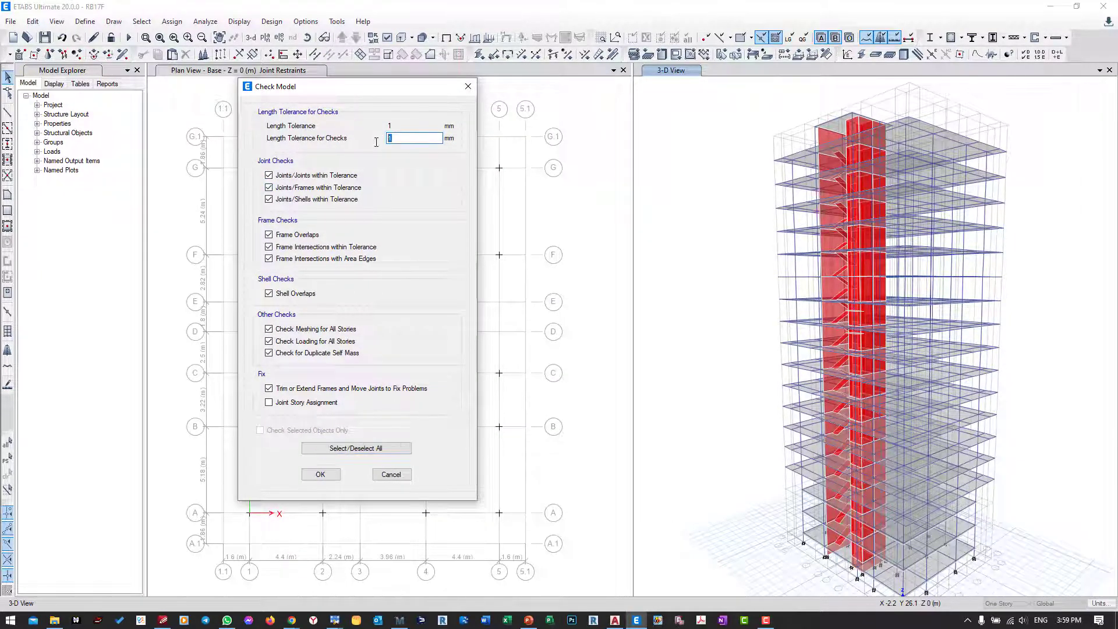
pyautogui.click(330, 475)
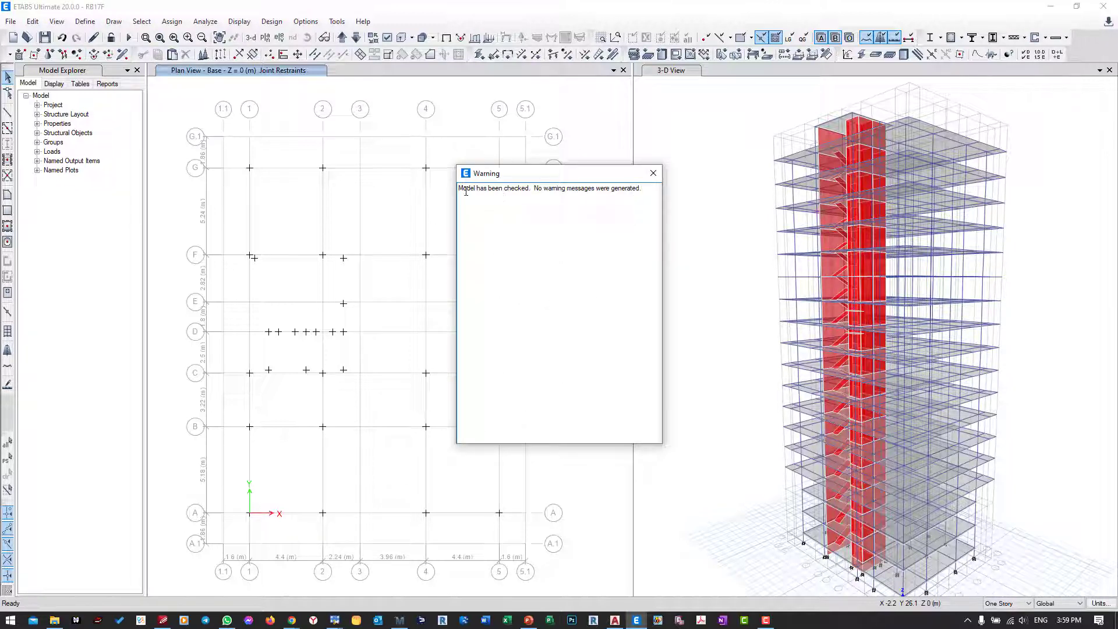
pyautogui.moveTo(534, 189); pyautogui.dragTo(606, 191)
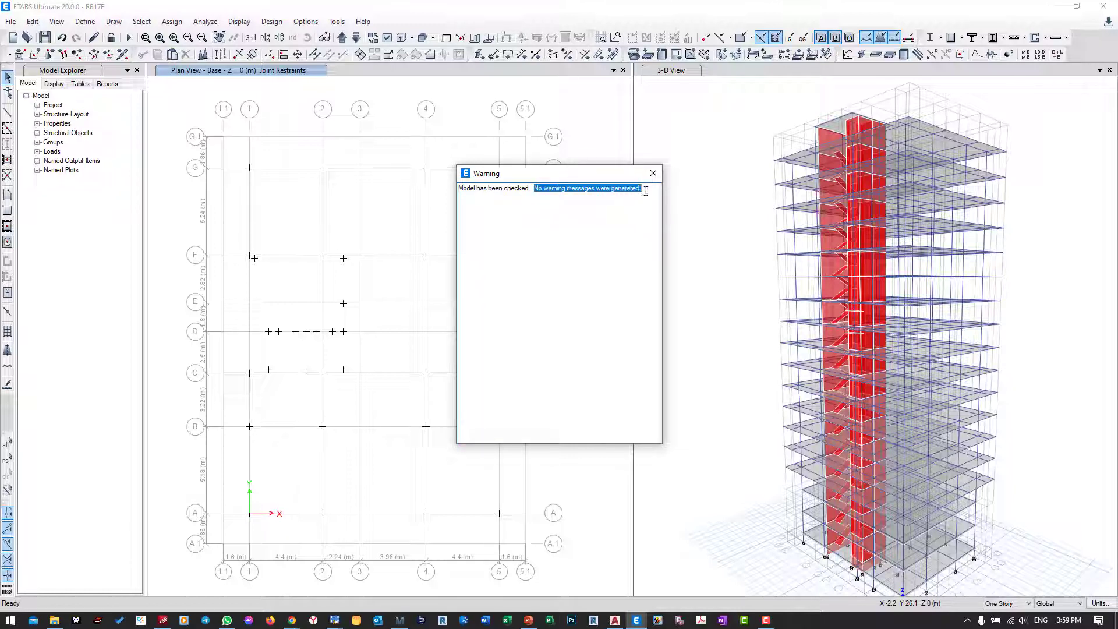
pyautogui.click(653, 173)
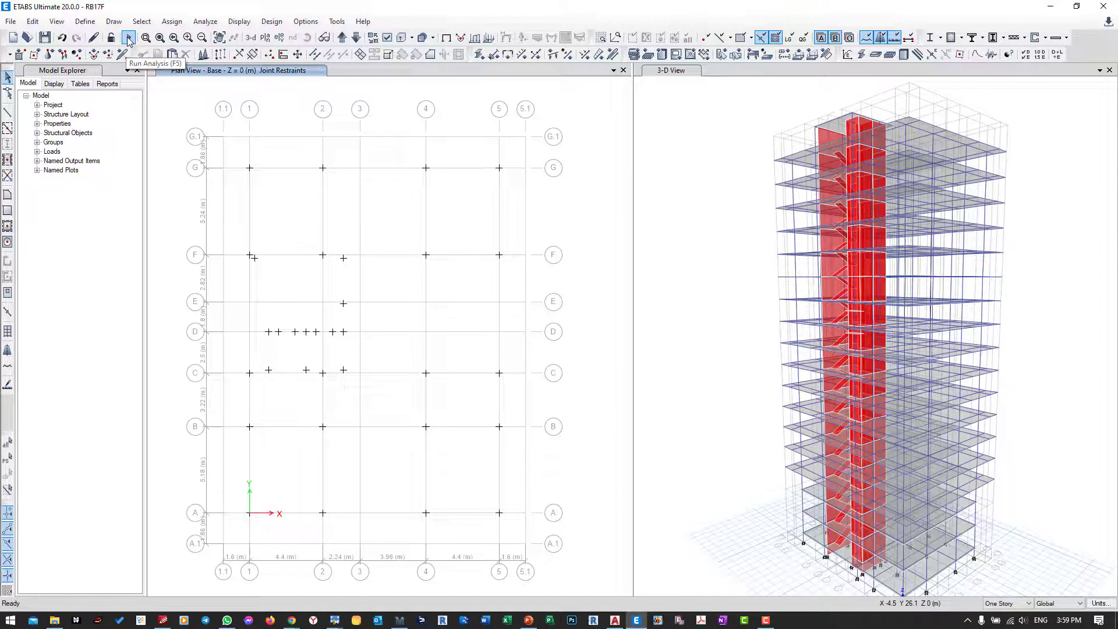
# Step: Run the structural analysis of the model
pyautogui.click(206, 22)
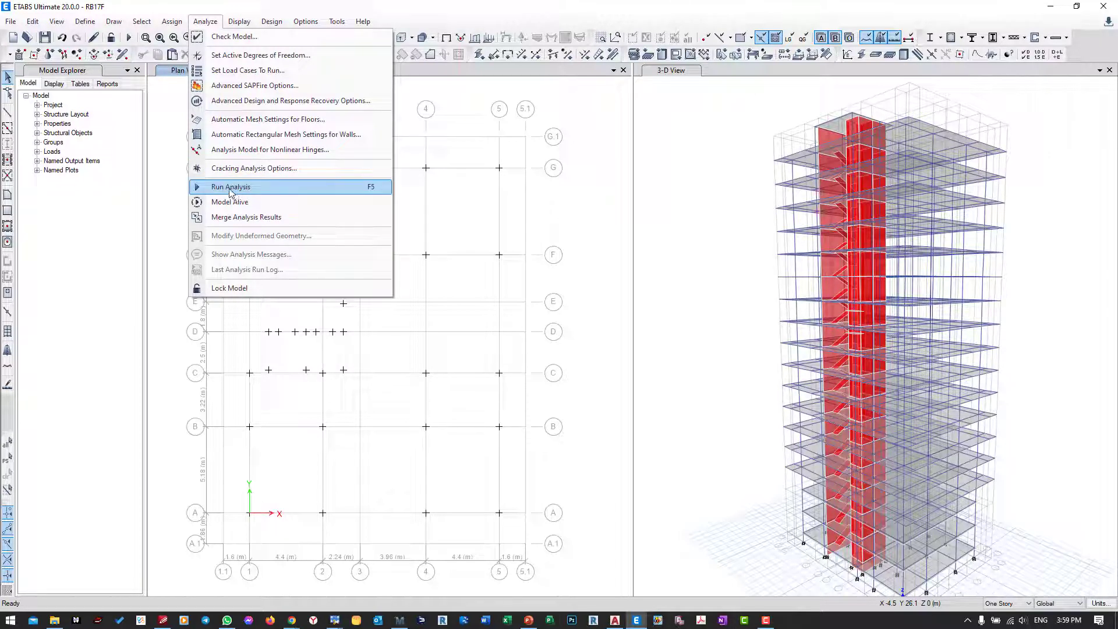
pyautogui.click(129, 38)
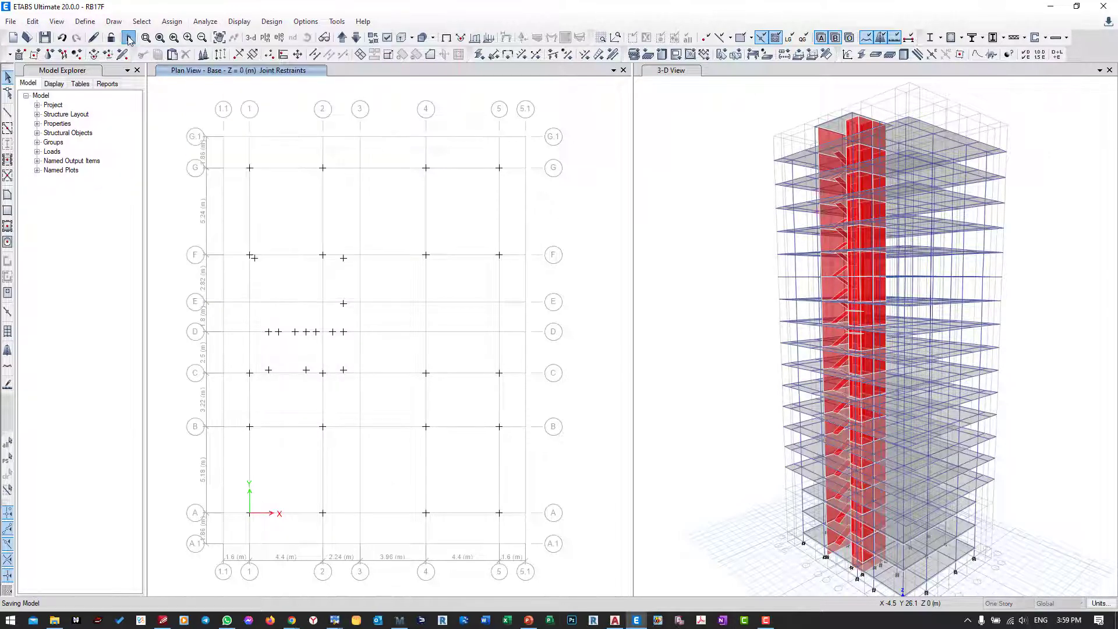